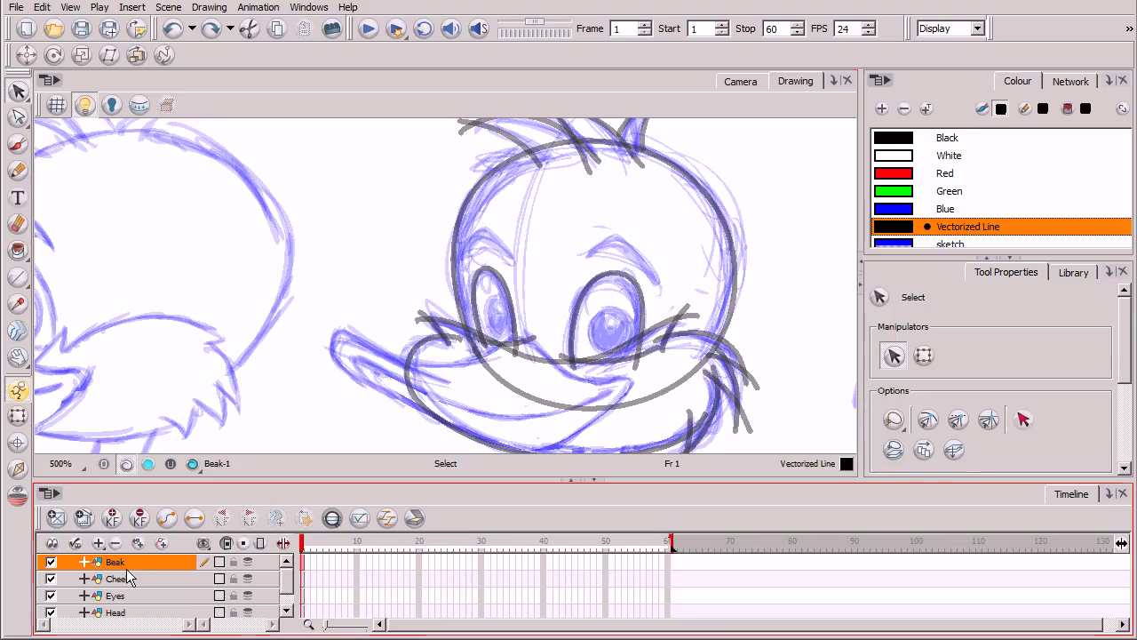
# Brush a long diagonal test stroke across the space beside the character's head on the Beak layer and select it.
pyautogui.click(19, 145)
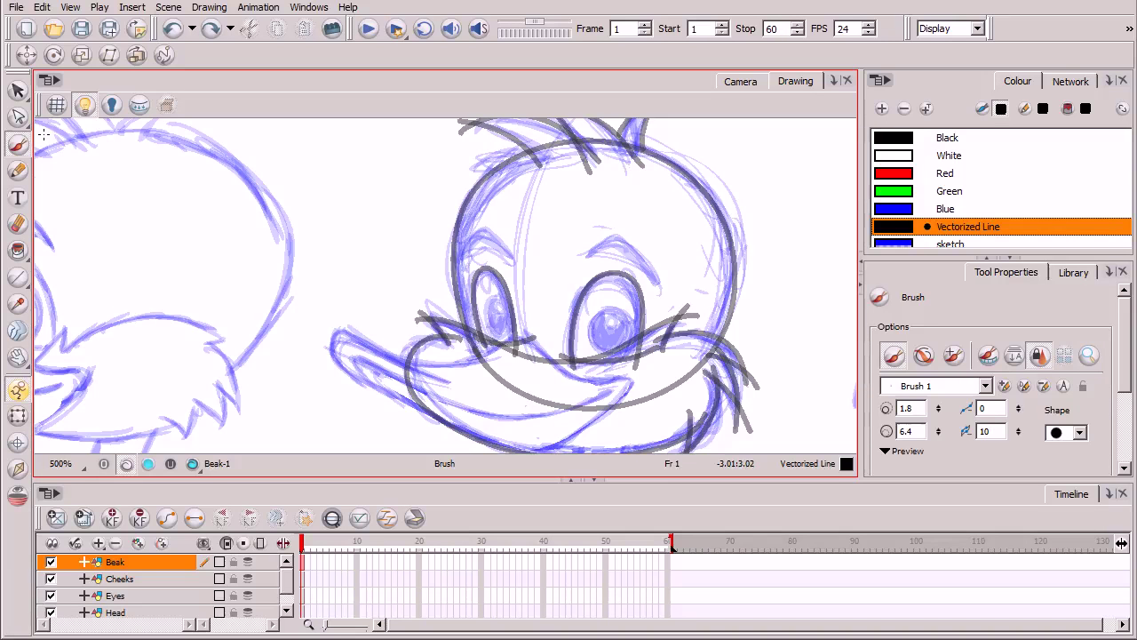
pyautogui.moveTo(103, 412)
pyautogui.mouseDown()
pyautogui.moveTo(249, 298)
pyautogui.moveTo(446, 180)
pyautogui.mouseUp()
pyautogui.click(18, 90)
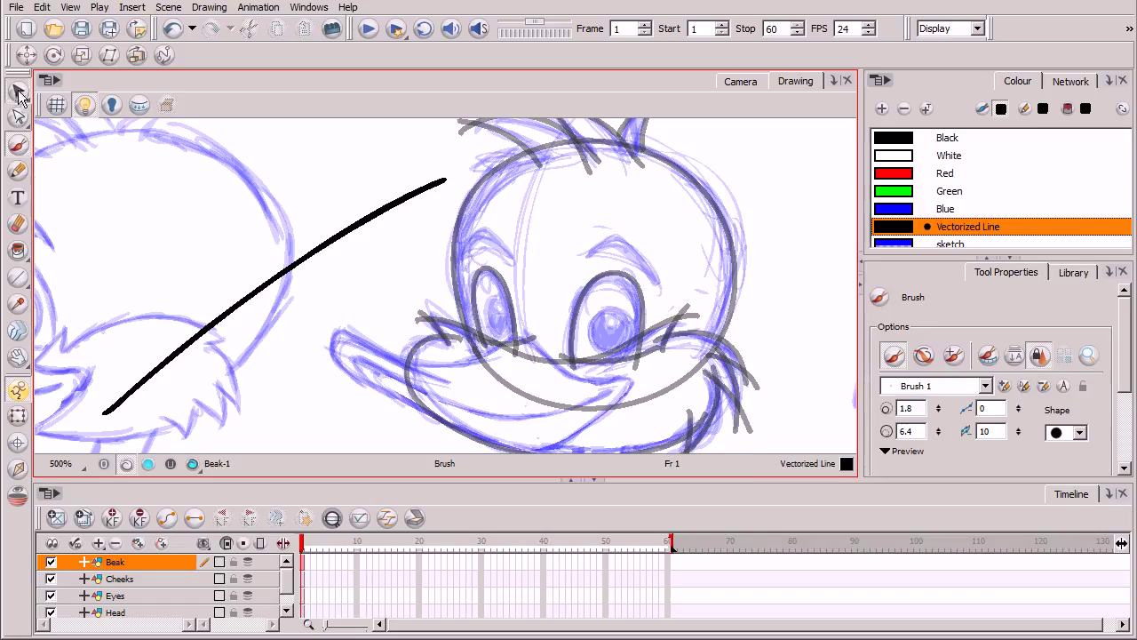
pyautogui.press('2')
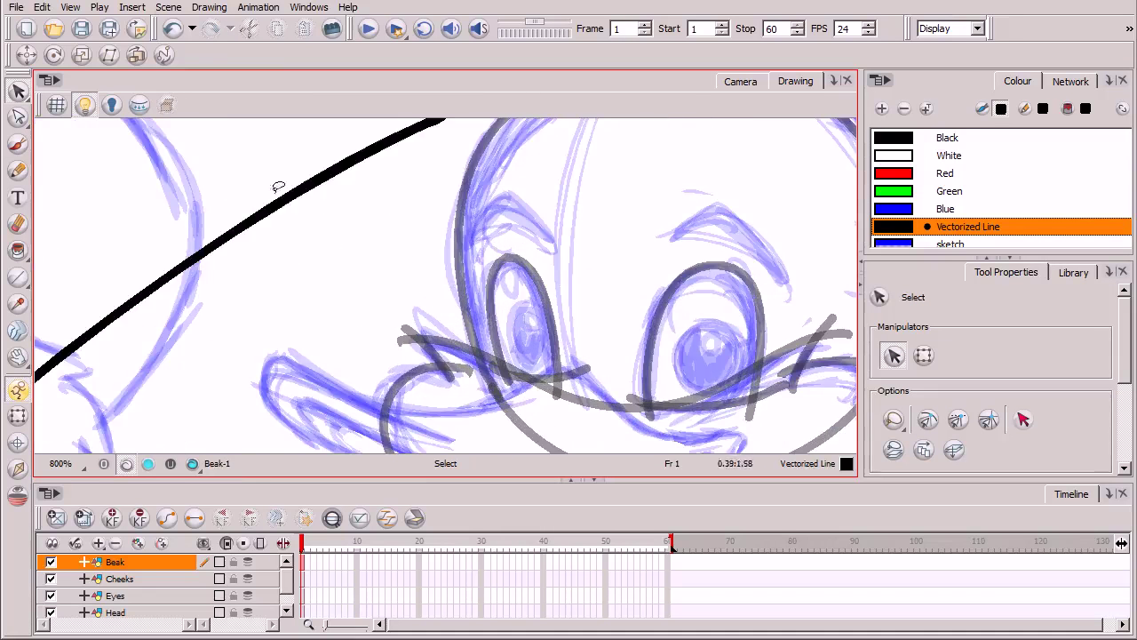
pyautogui.click(263, 215)
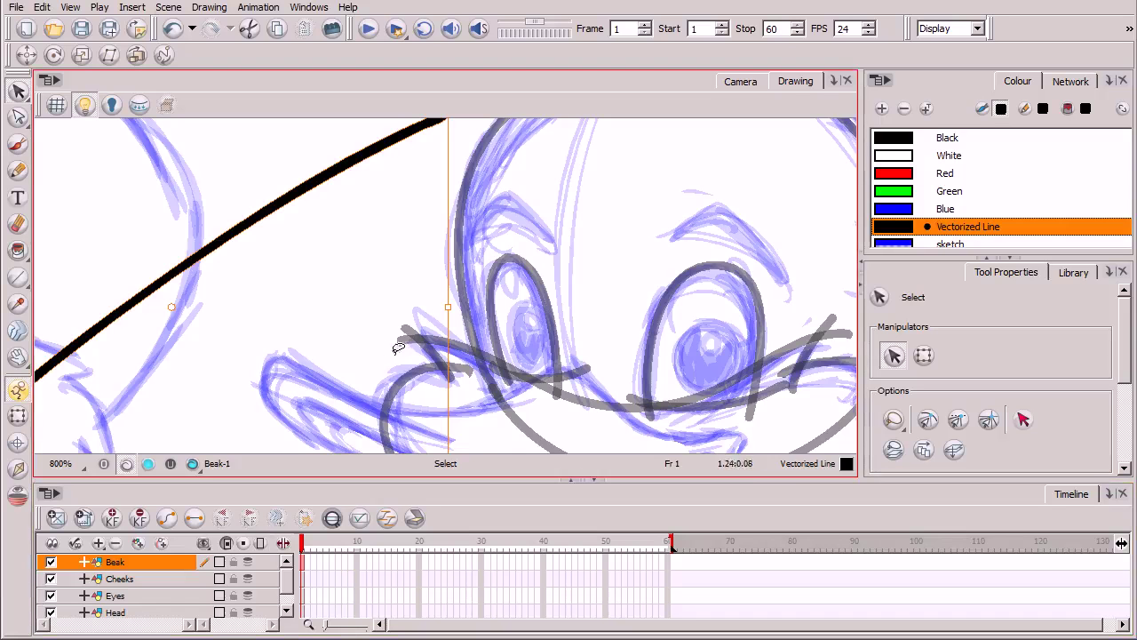
pyautogui.moveTo(370, 272); pyautogui.dragTo(531, 386)
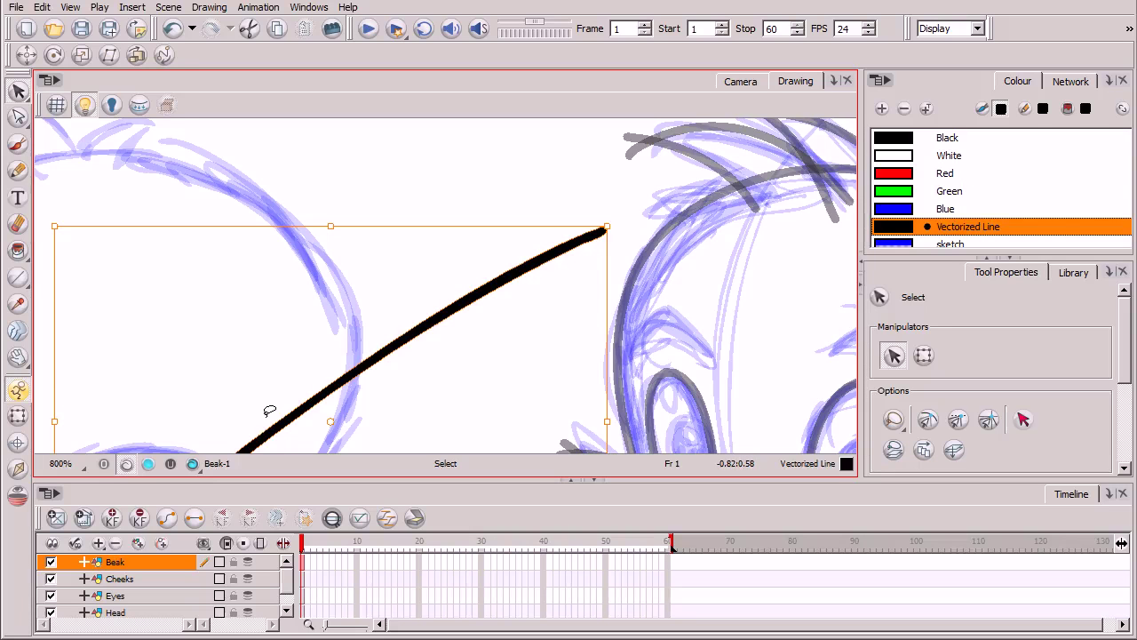
# Thicken the middle of the test stroke by pulling its contours outward with the Contour Editor.
pyautogui.click(18, 116)
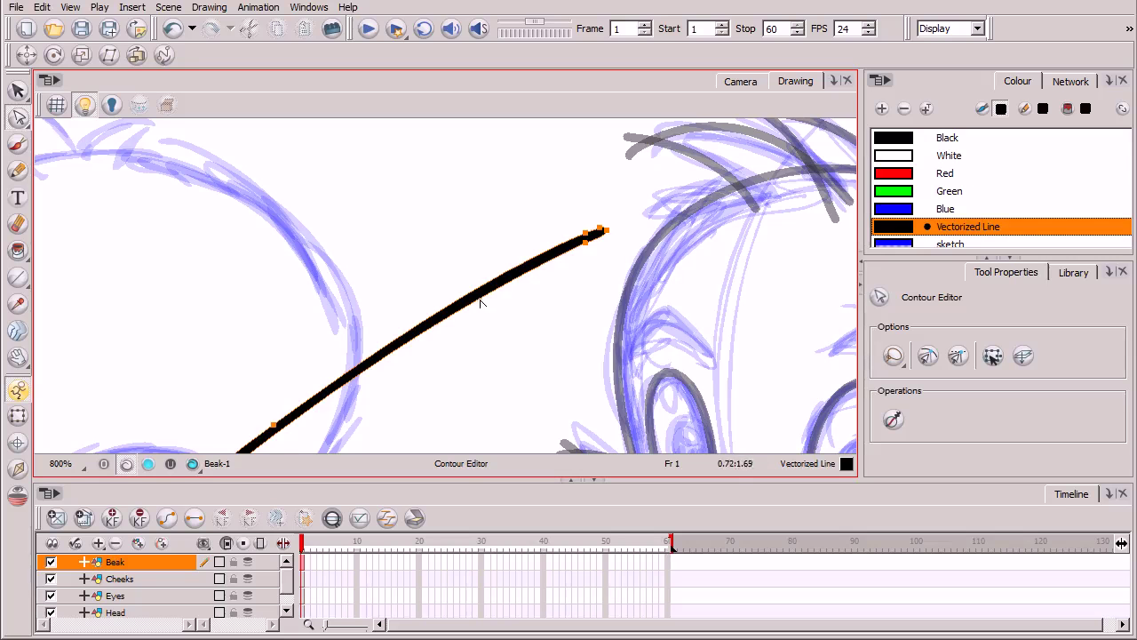
pyautogui.moveTo(478, 302); pyautogui.dragTo(485, 316)
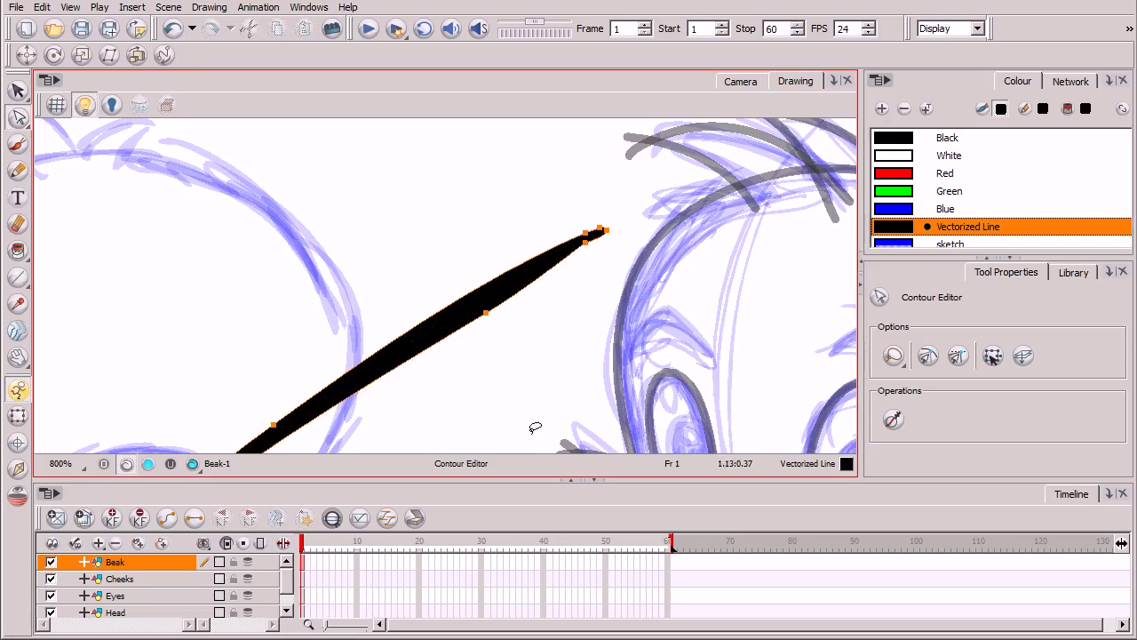
pyautogui.press('space')
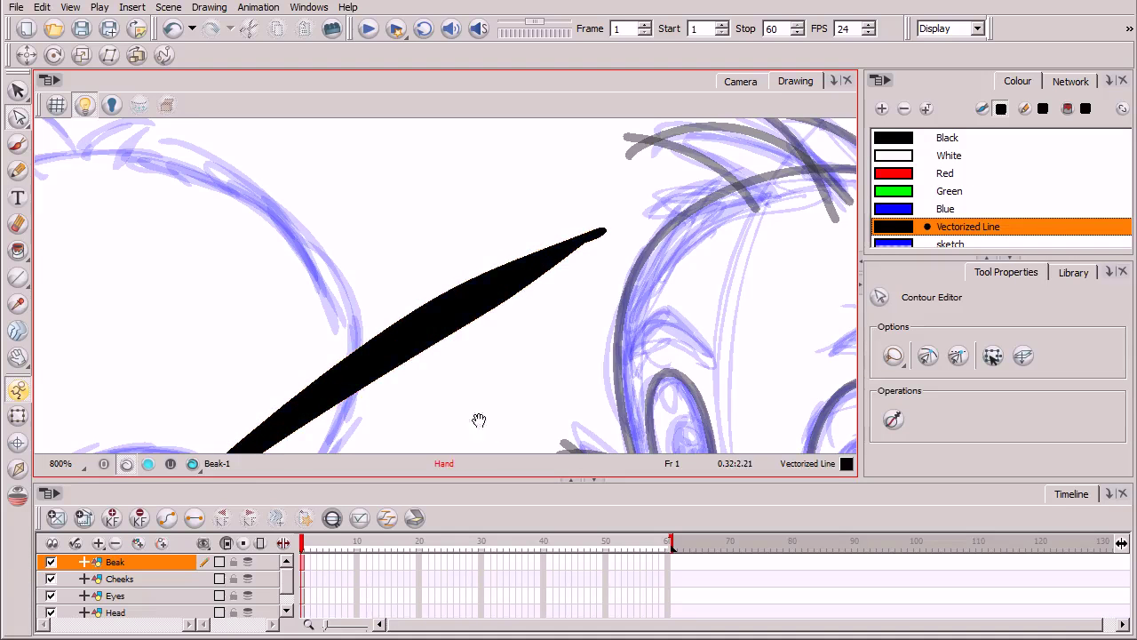
pyautogui.moveTo(478, 418)
pyautogui.mouseDown()
pyautogui.moveTo(629, 242)
pyautogui.moveTo(474, 348)
pyautogui.mouseUp()
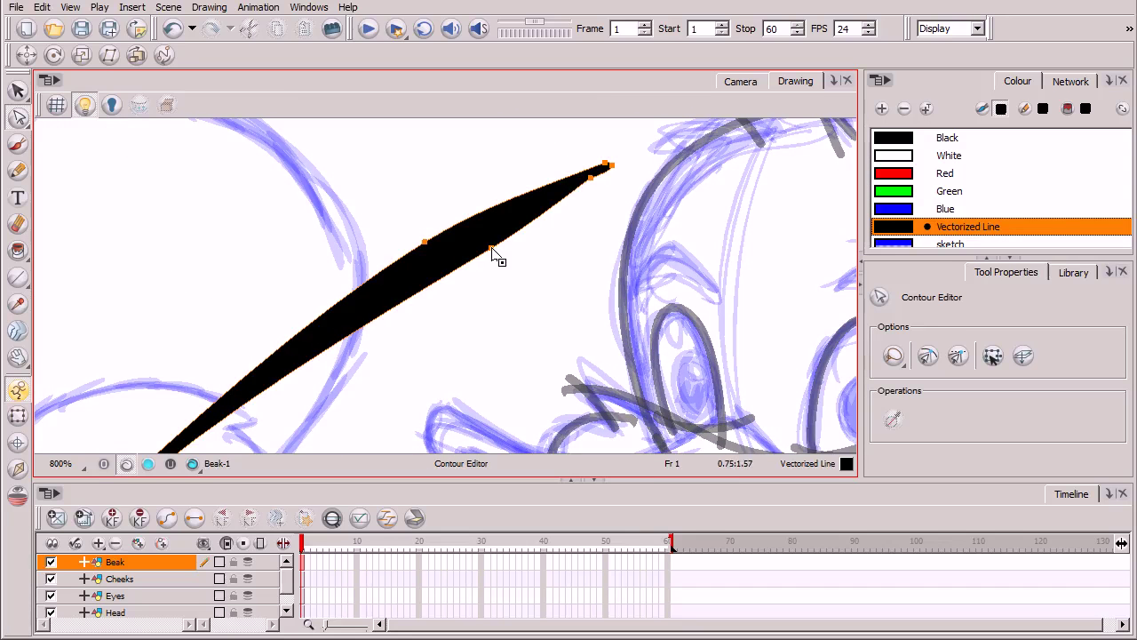
# Bend the test stroke's lower contour inward with the Bezier handle of its middle point, and delete the stroke.
pyautogui.click(495, 250)
pyautogui.moveTo(357, 329); pyautogui.dragTo(363, 339)
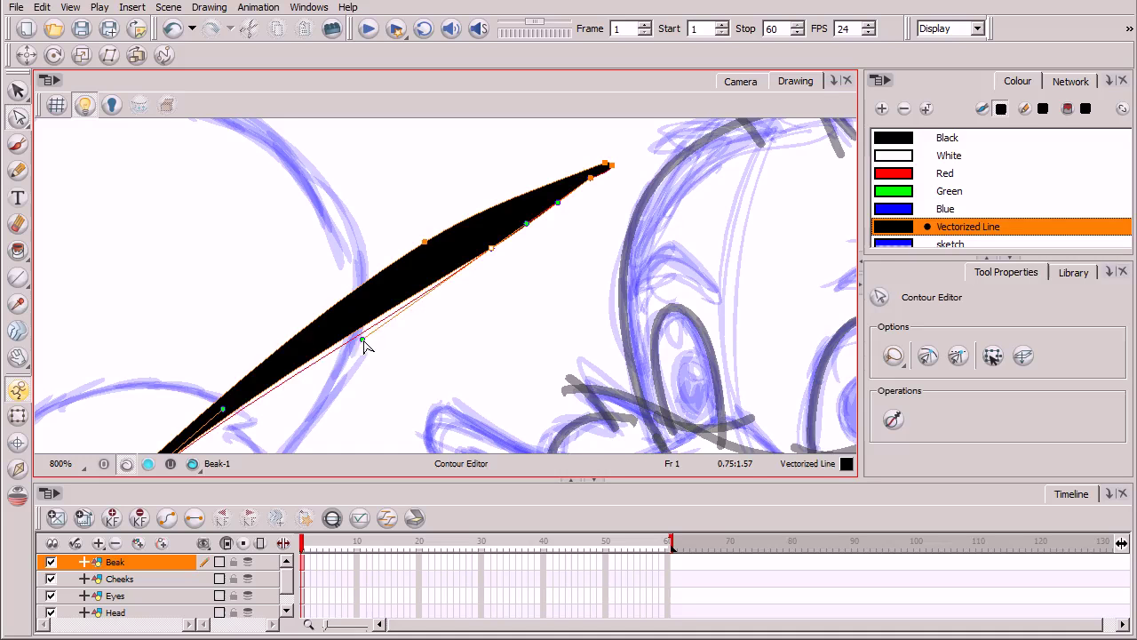
pyautogui.moveTo(365, 344); pyautogui.dragTo(399, 260)
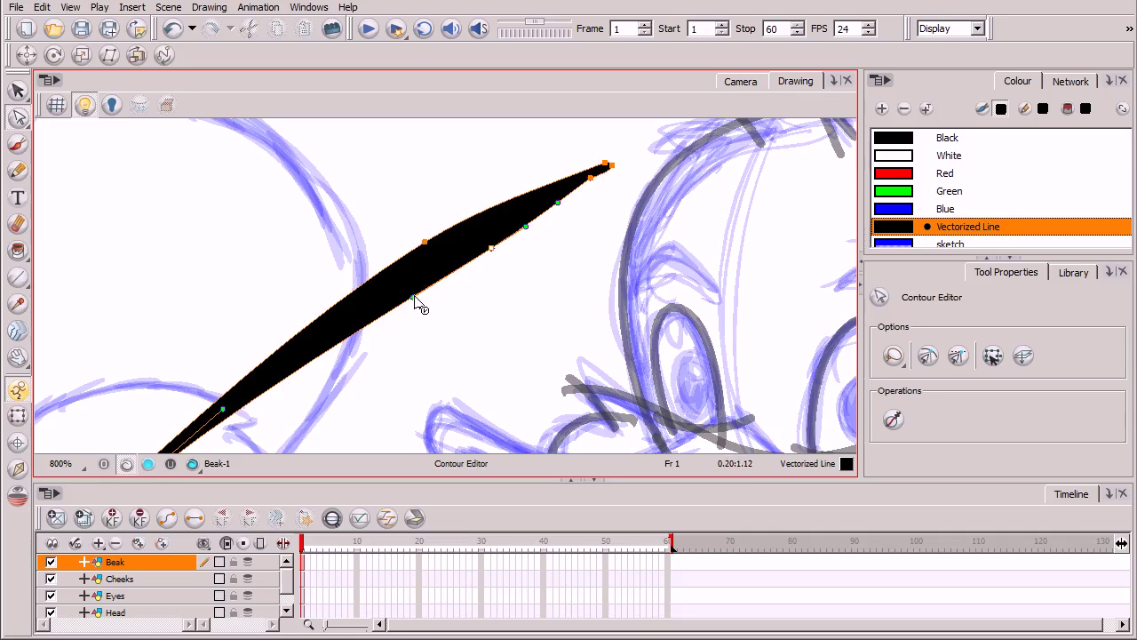
pyautogui.moveTo(415, 305); pyautogui.dragTo(406, 274)
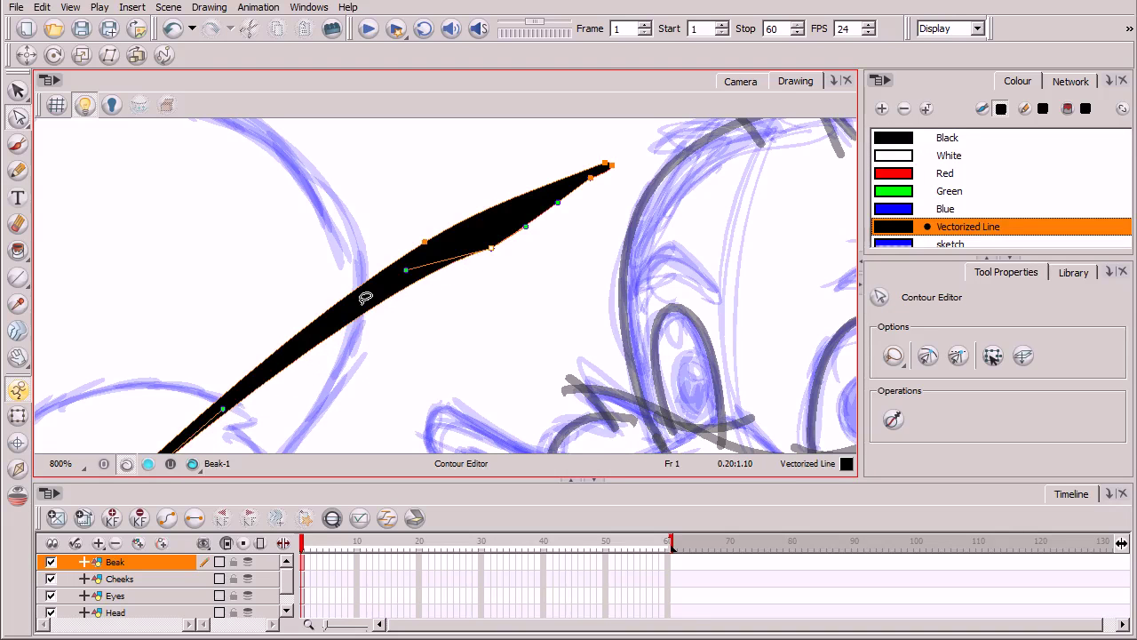
pyautogui.press('2')
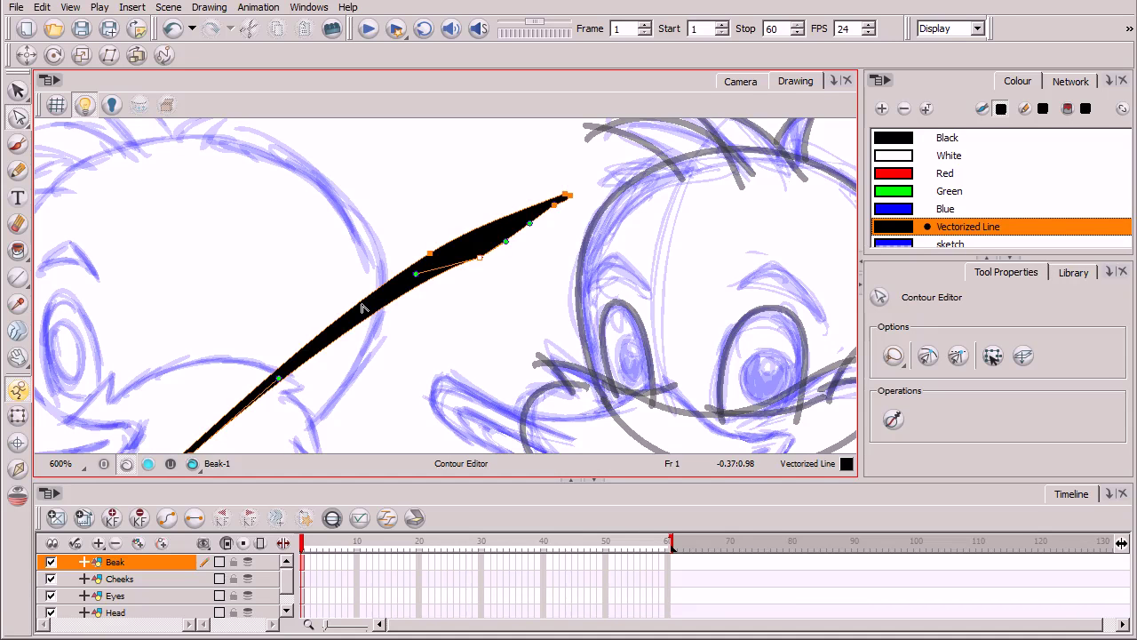
pyautogui.hotkey('alt', 's')
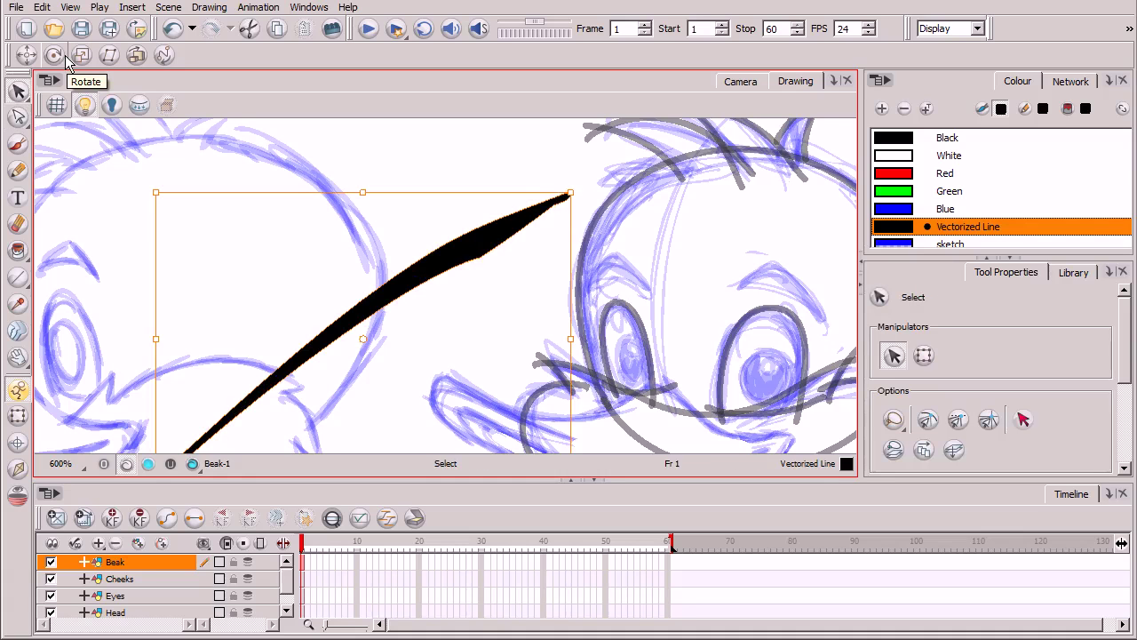
pyautogui.press('Delete')
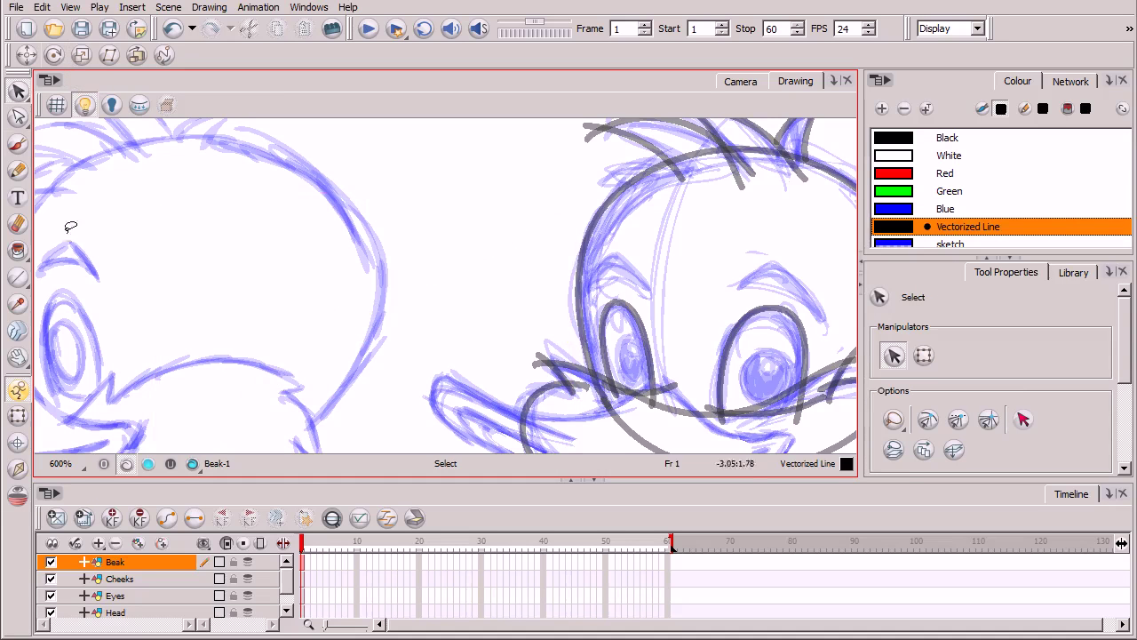
# Ink the rounded tip of the beak over the sketch with one brush stroke and select it with the Contour Editor.
pyautogui.hotkey('alt', 'b')
pyautogui.press('space')
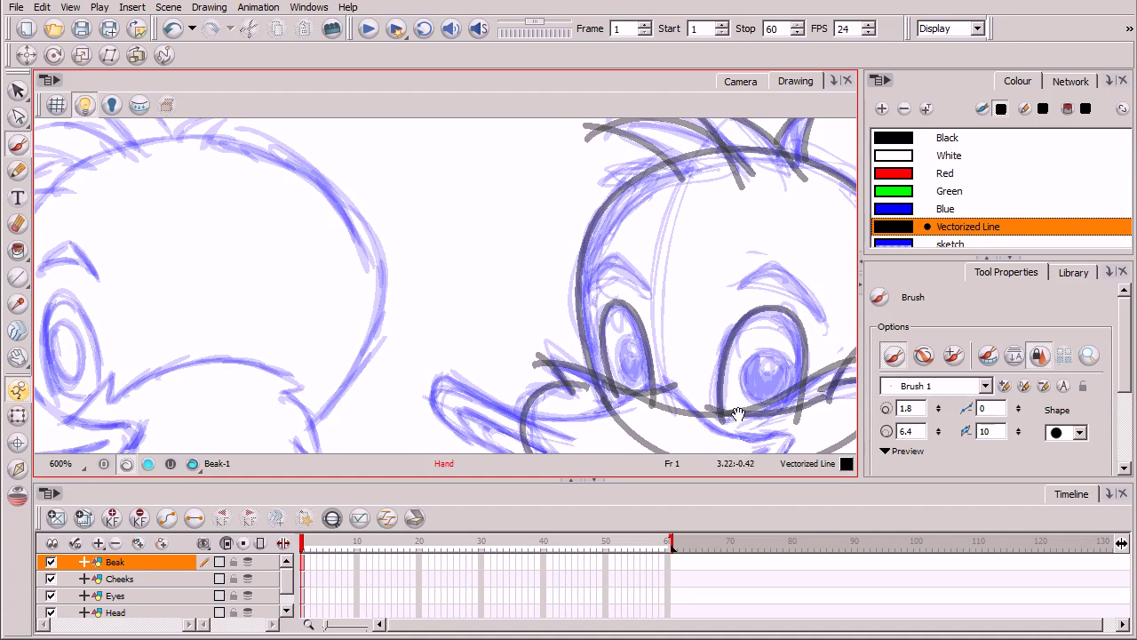
pyautogui.moveTo(738, 415); pyautogui.dragTo(512, 331)
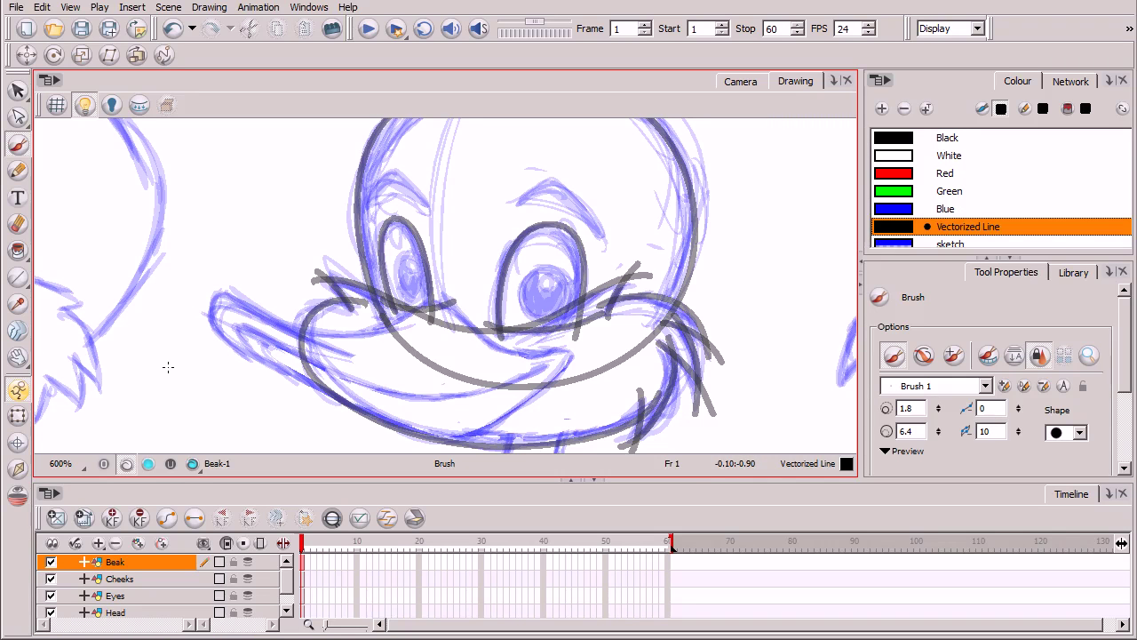
pyautogui.press('2')
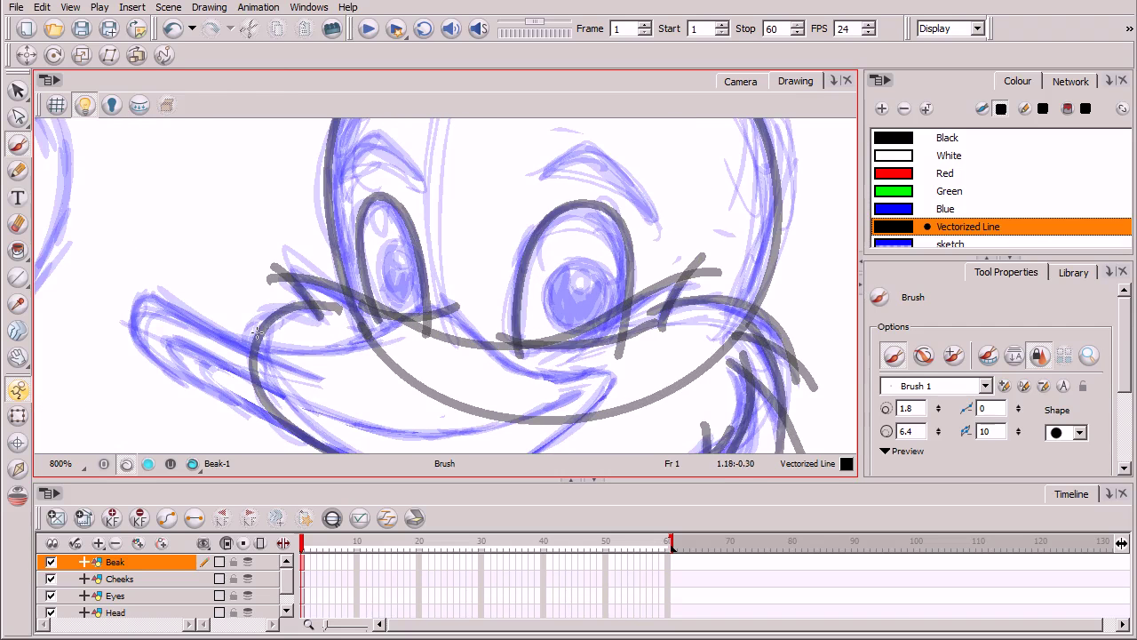
pyautogui.moveTo(261, 378); pyautogui.dragTo(406, 366)
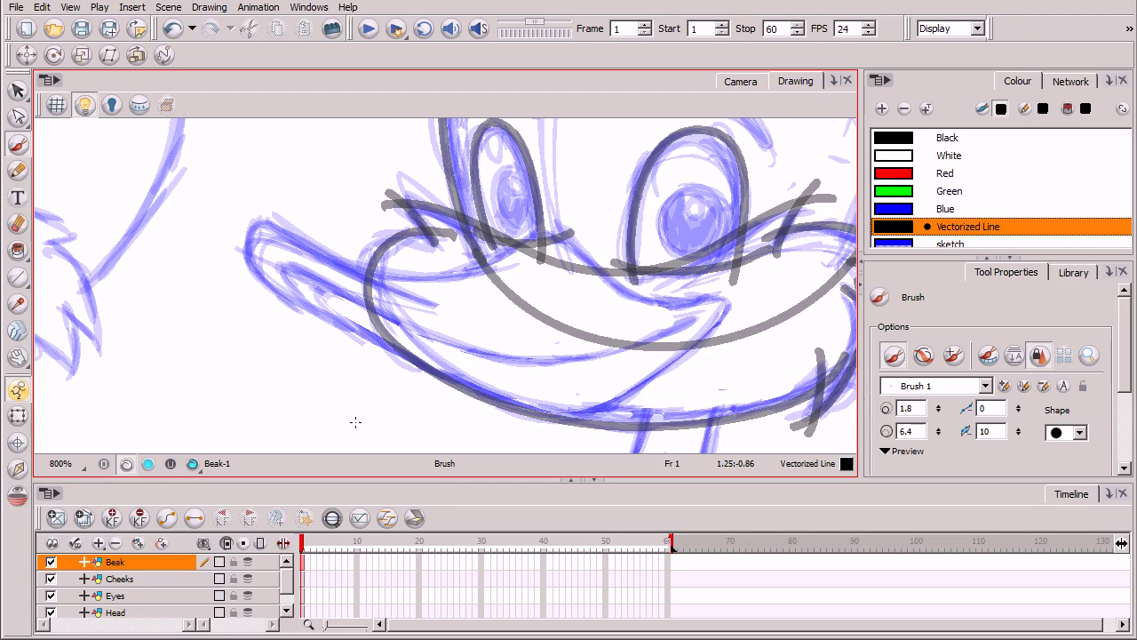
pyautogui.moveTo(610, 355); pyautogui.dragTo(537, 370)
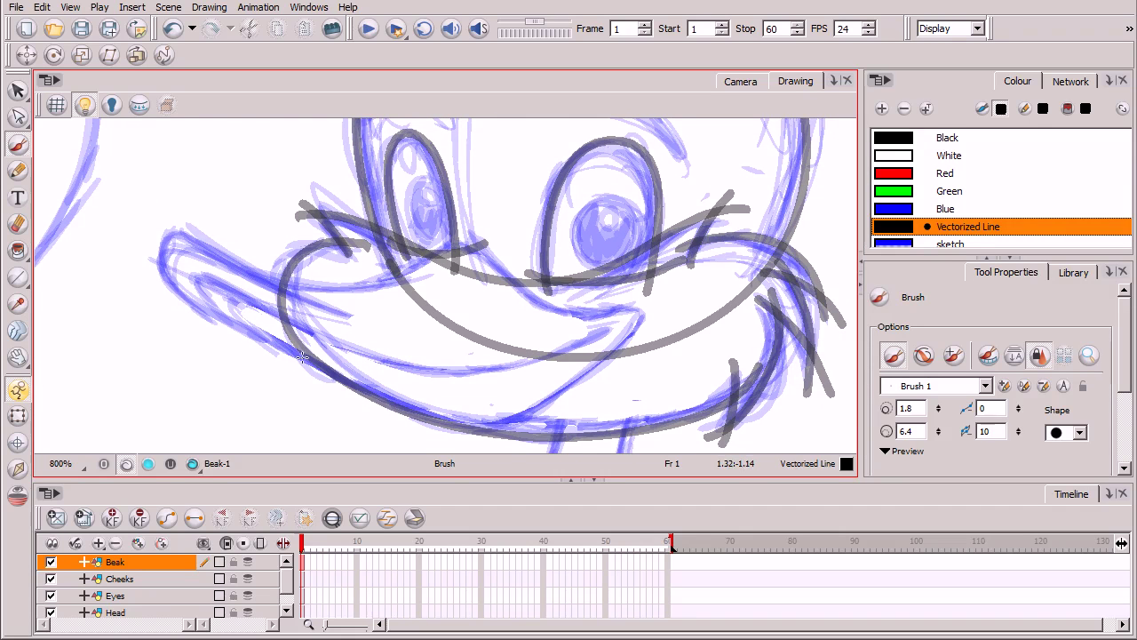
pyautogui.moveTo(304, 359)
pyautogui.mouseDown()
pyautogui.moveTo(181, 292)
pyautogui.moveTo(158, 261)
pyautogui.moveTo(163, 235)
pyautogui.moveTo(192, 231)
pyautogui.moveTo(360, 320)
pyautogui.mouseUp()
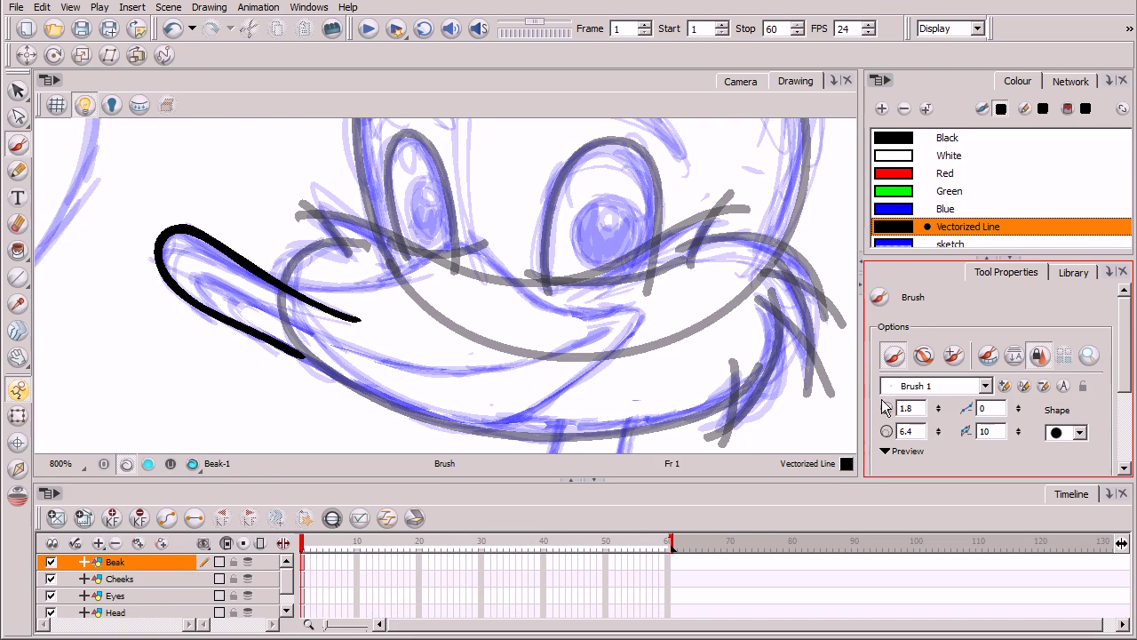
pyautogui.click(17, 116)
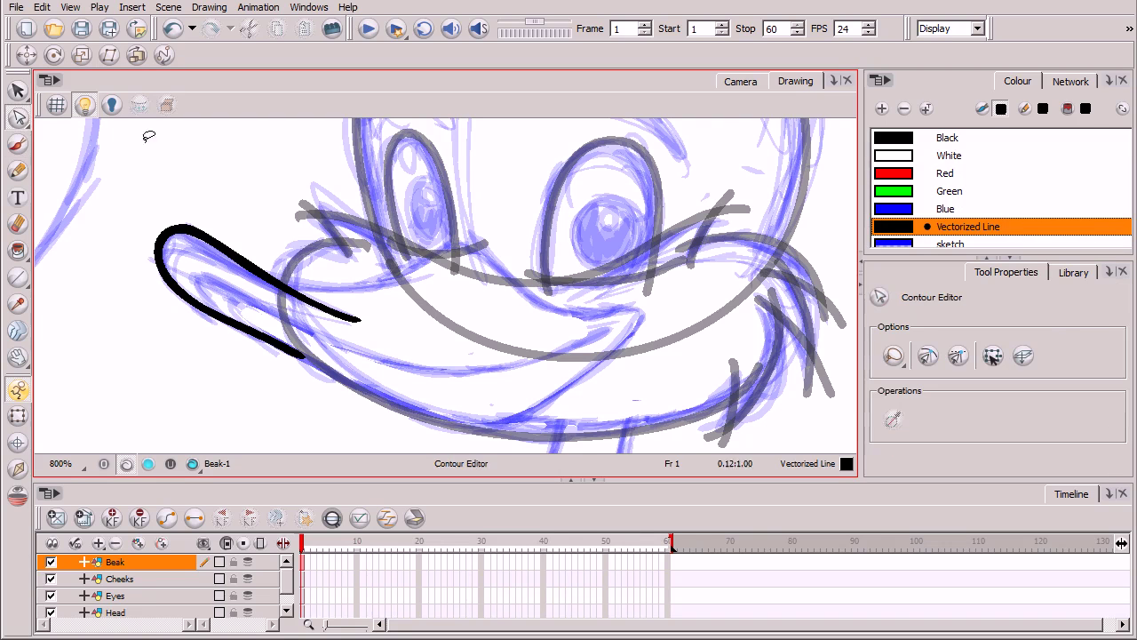
pyautogui.click(164, 236)
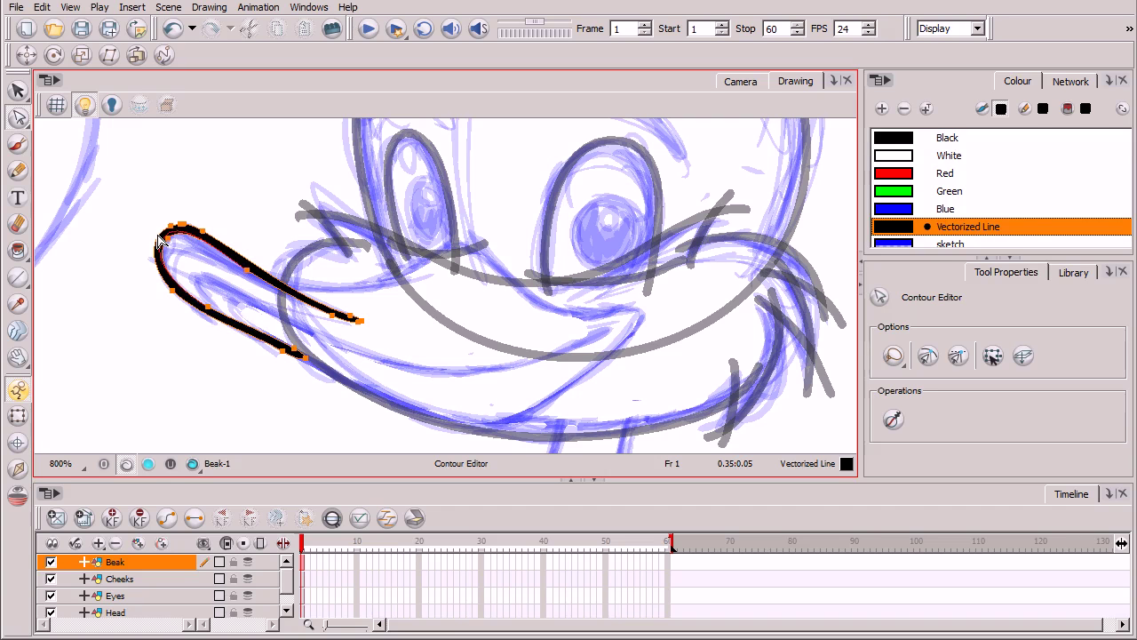
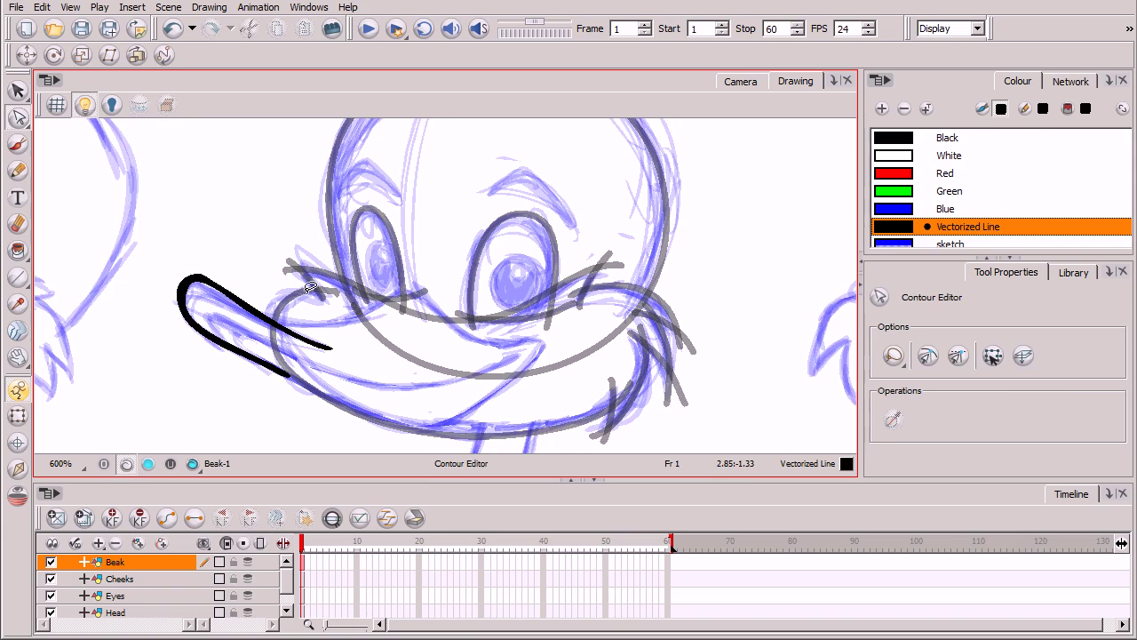
# Ink the rest of the beak's outline and the mouth line inside it with the Brush, following the sketch.
pyautogui.click(21, 143)
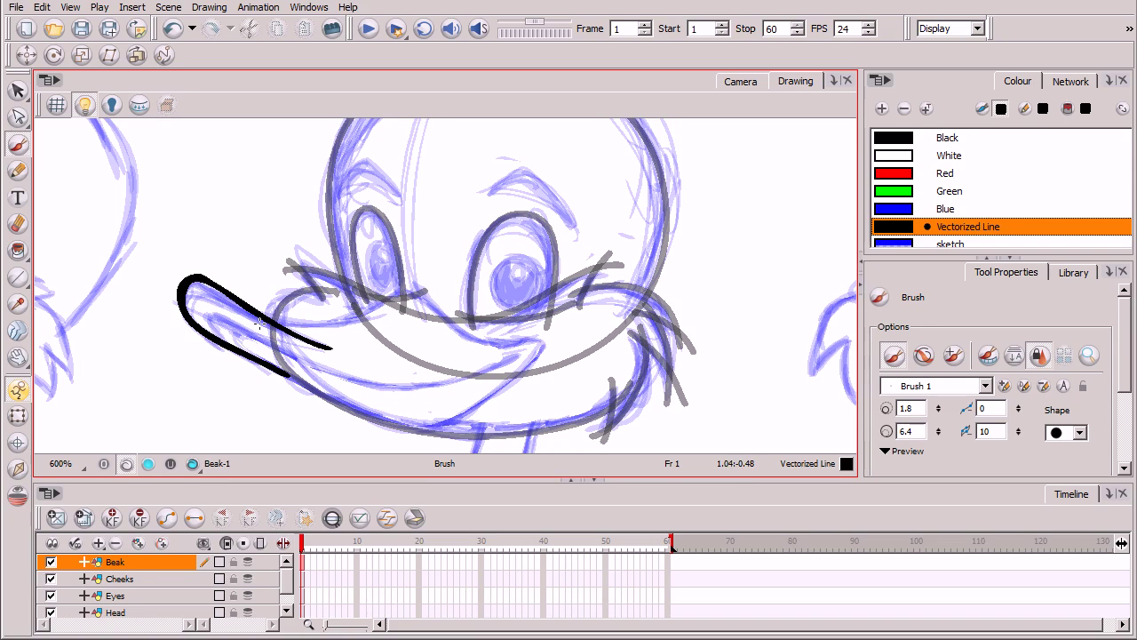
pyautogui.moveTo(246, 320)
pyautogui.mouseDown()
pyautogui.moveTo(310, 323)
pyautogui.moveTo(419, 296)
pyautogui.moveTo(477, 339)
pyautogui.moveTo(527, 339)
pyautogui.moveTo(534, 365)
pyautogui.moveTo(478, 406)
pyautogui.moveTo(403, 428)
pyautogui.moveTo(282, 372)
pyautogui.mouseUp()
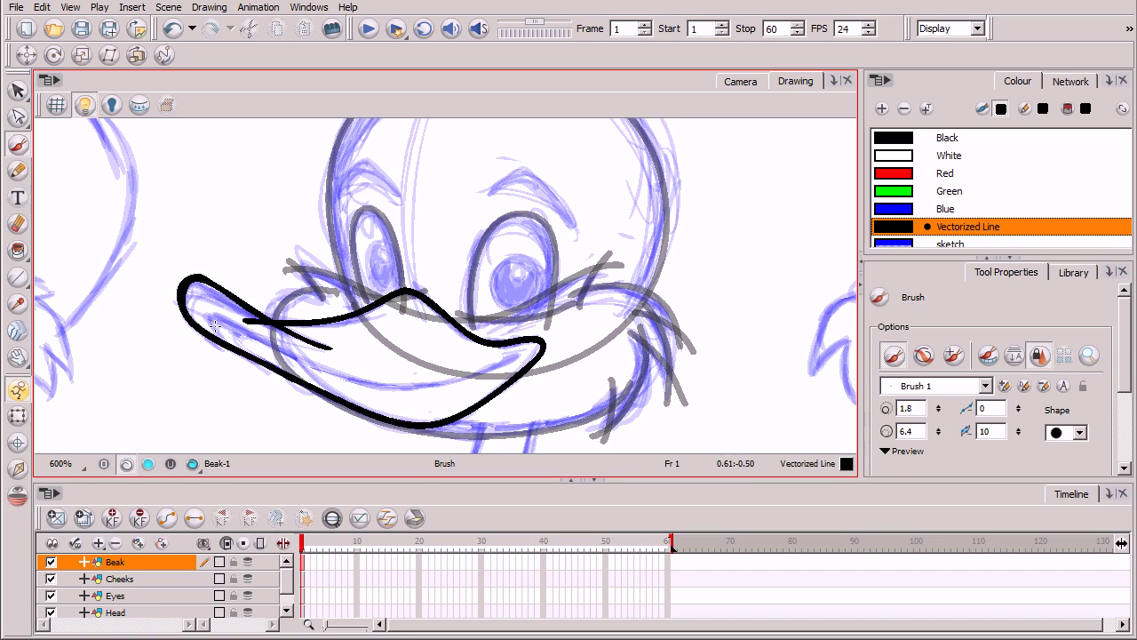
pyautogui.moveTo(213, 319)
pyautogui.mouseDown()
pyautogui.moveTo(355, 382)
pyautogui.moveTo(439, 380)
pyautogui.moveTo(514, 355)
pyautogui.moveTo(503, 354)
pyautogui.mouseUp()
# Refine the hooked start of the mouth line near the beak's tip by moving its contour point slightly outward with the Contour Editor.
pyautogui.hotkey('alt', 'q')
pyautogui.press('2')
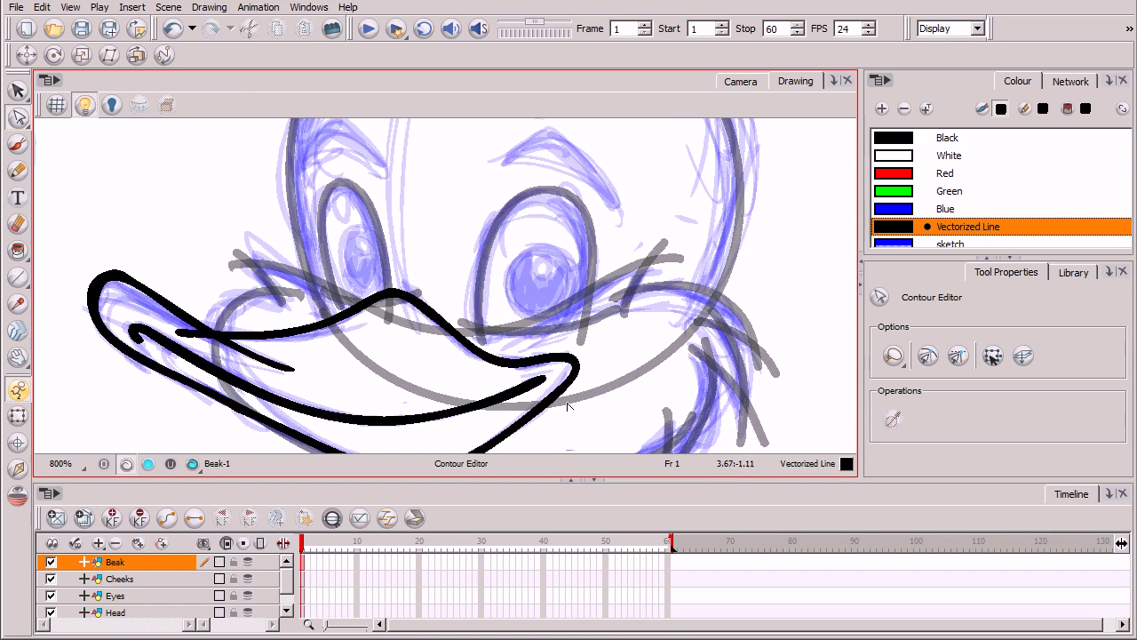
pyautogui.press('2')
pyautogui.press('space')
pyautogui.moveTo(619, 425)
pyautogui.mouseDown()
pyautogui.moveTo(602, 311)
pyautogui.moveTo(568, 339)
pyautogui.moveTo(574, 349)
pyautogui.mouseUp()
pyautogui.click(565, 327)
pyautogui.press('space')
pyautogui.moveTo(300, 346); pyautogui.dragTo(590, 338)
pyautogui.click(263, 260)
pyautogui.moveTo(247, 232); pyautogui.dragTo(239, 229)
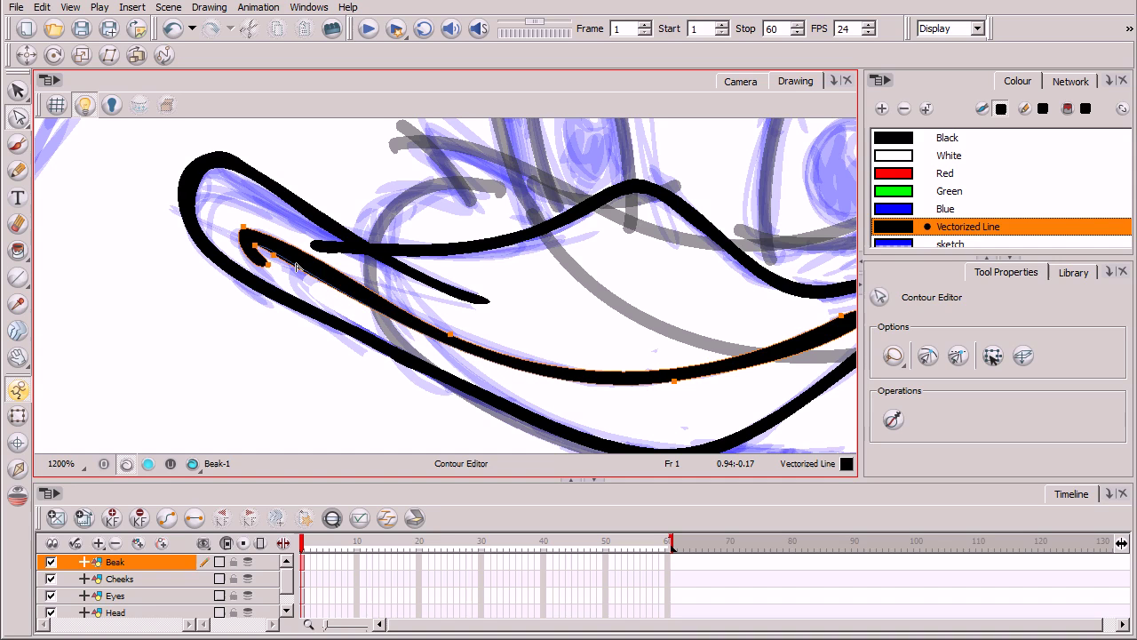
# Switch to the Cutter tool and check its Marquee and Lasso selection options.
pyautogui.scroll(-3, 604, 285)
pyautogui.moveTo(604, 284); pyautogui.dragTo(630, 330)
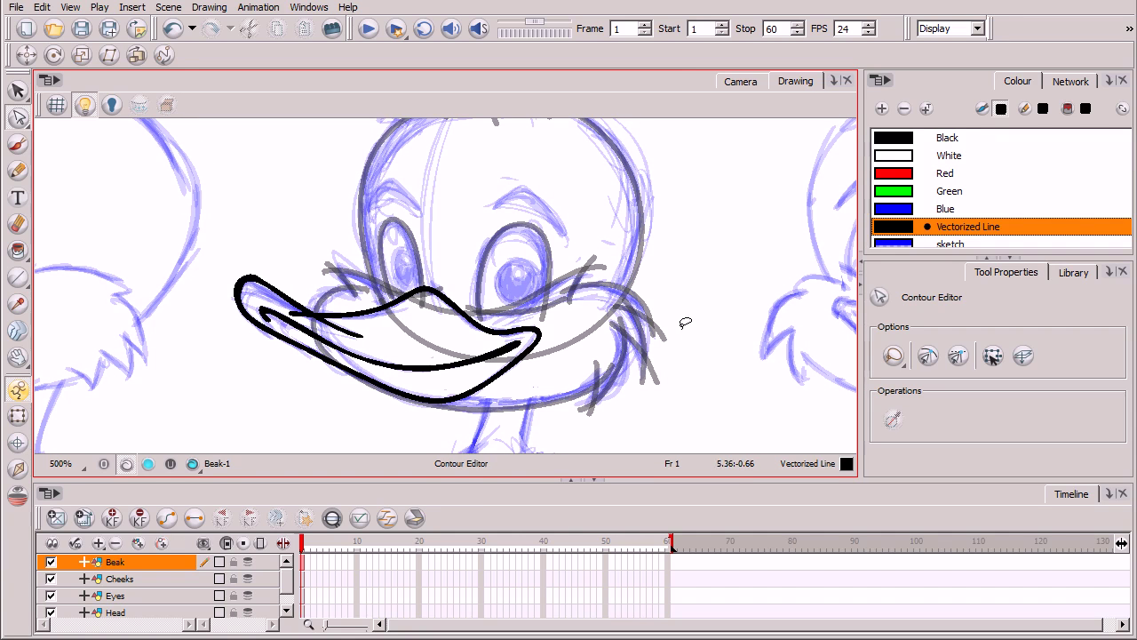
pyautogui.moveTo(627, 301)
pyautogui.mouseDown()
pyautogui.moveTo(590, 332)
pyautogui.moveTo(618, 310)
pyautogui.mouseUp()
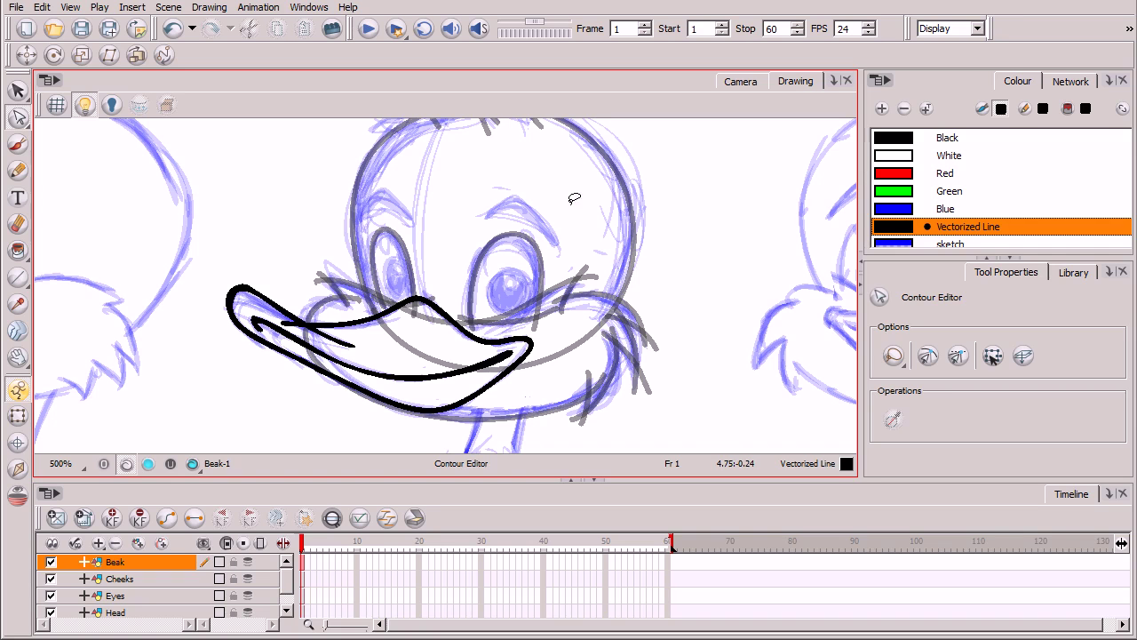
pyautogui.click(20, 95)
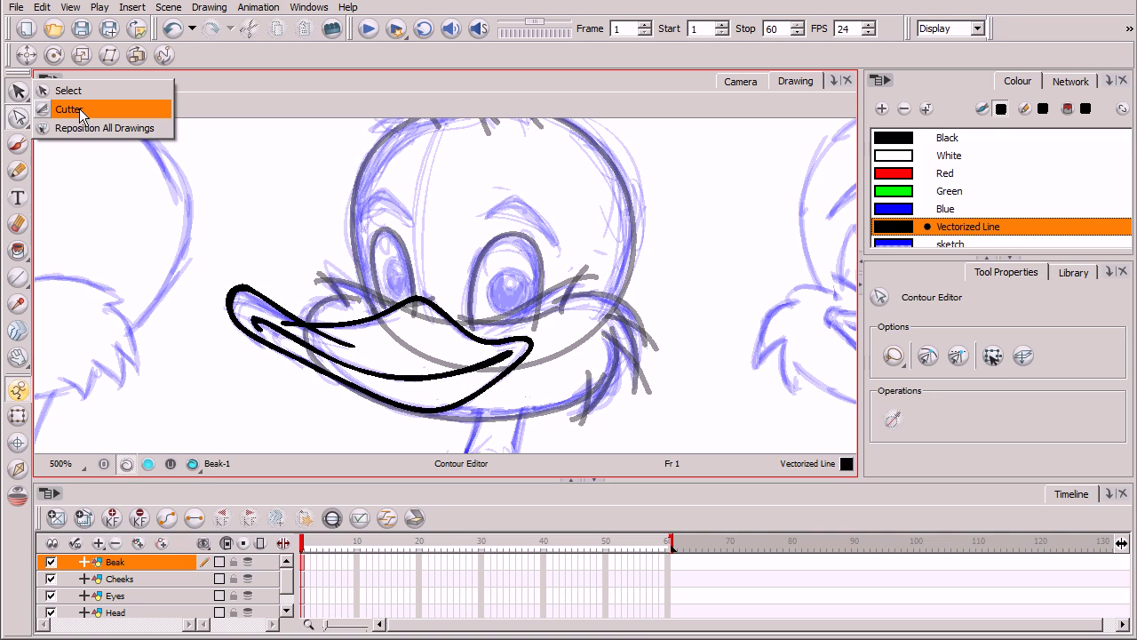
pyautogui.click(77, 108)
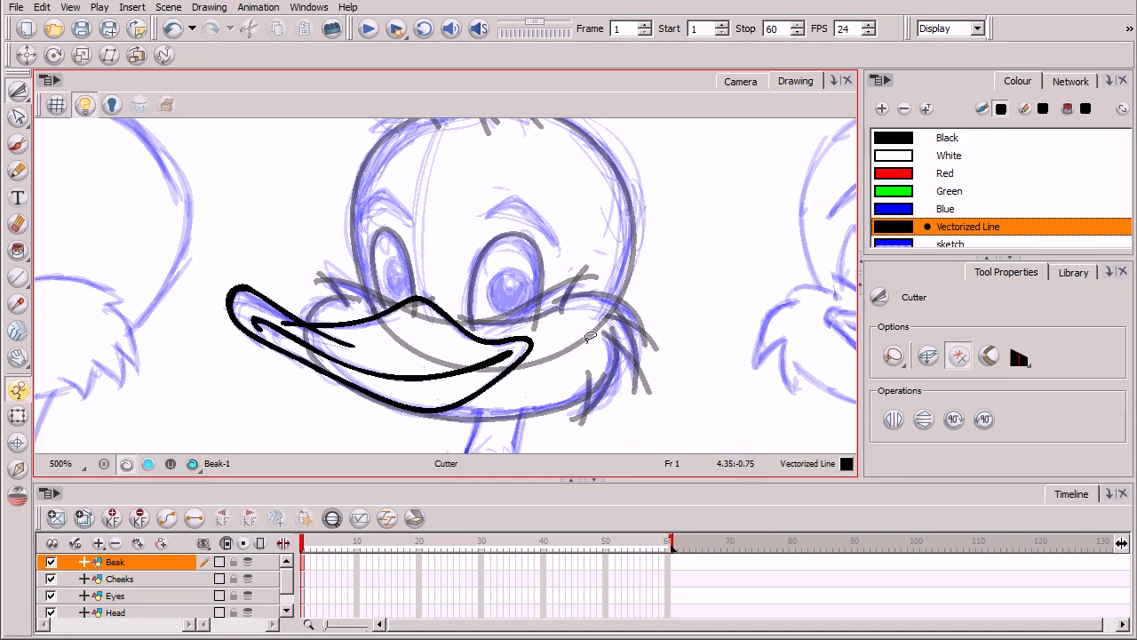
pyautogui.click(902, 365)
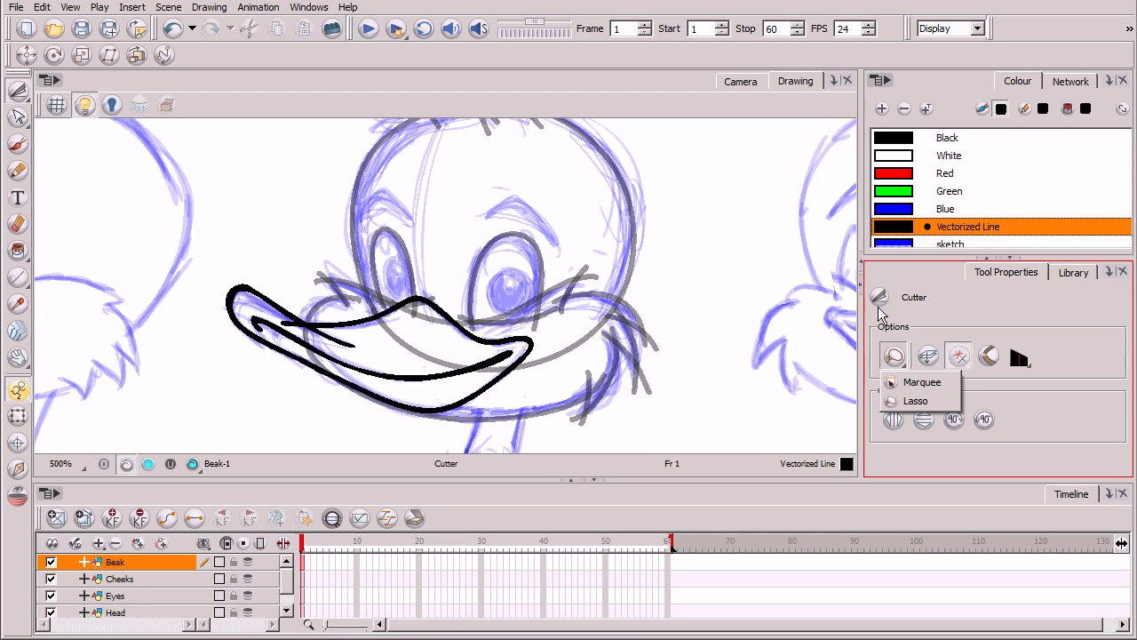
pyautogui.click(1038, 318)
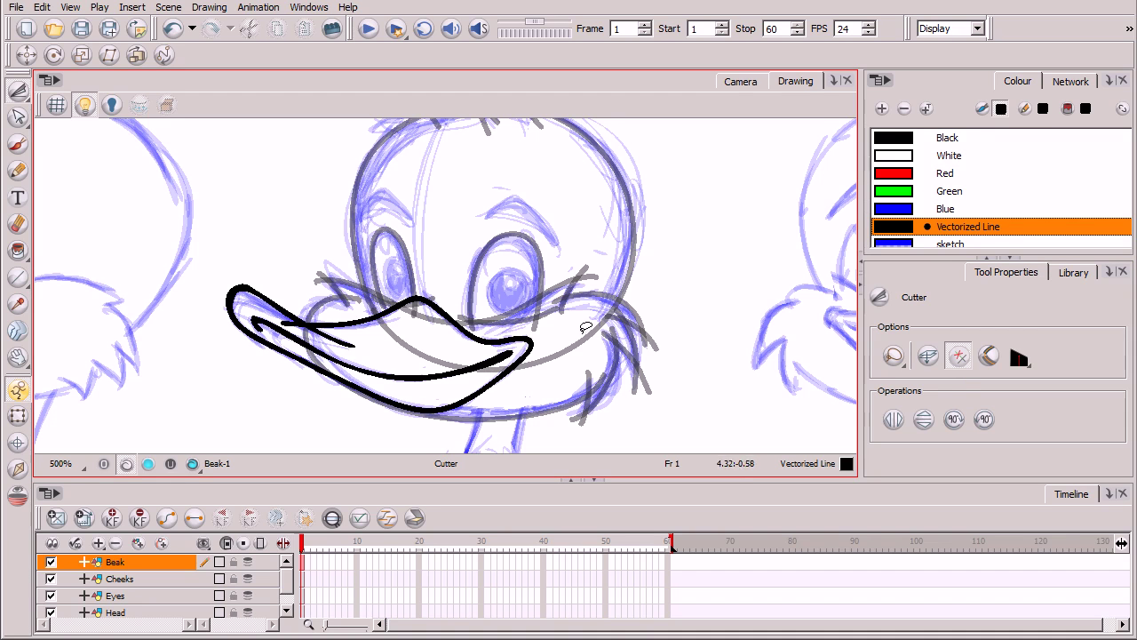
# Turn off the Cutter's mouse gesture option and try a small cut where the beak's upper lines cross, undoing the cut.
pyautogui.click(957, 366)
pyautogui.moveTo(304, 325); pyautogui.dragTo(302, 323)
pyautogui.hotkey('ctrl', 'z')
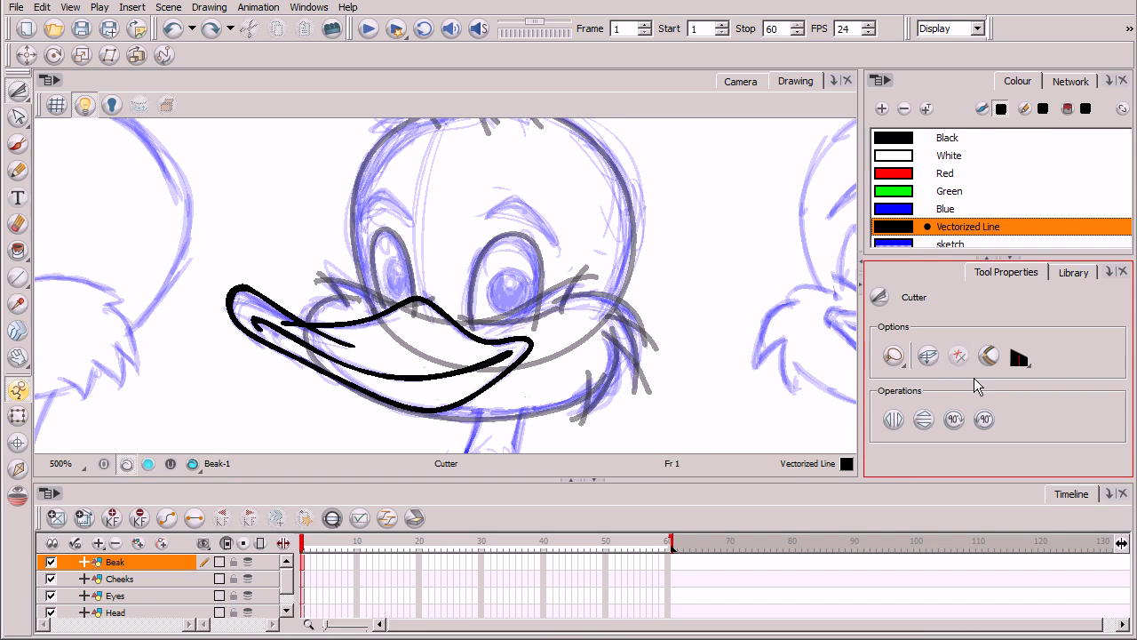
# Cut away the overhanging line end where the beak's upper lines cross, and switch to the Cheeks layer.
pyautogui.moveTo(323, 302)
pyautogui.mouseDown()
pyautogui.moveTo(279, 308)
pyautogui.moveTo(317, 311)
pyautogui.mouseUp()
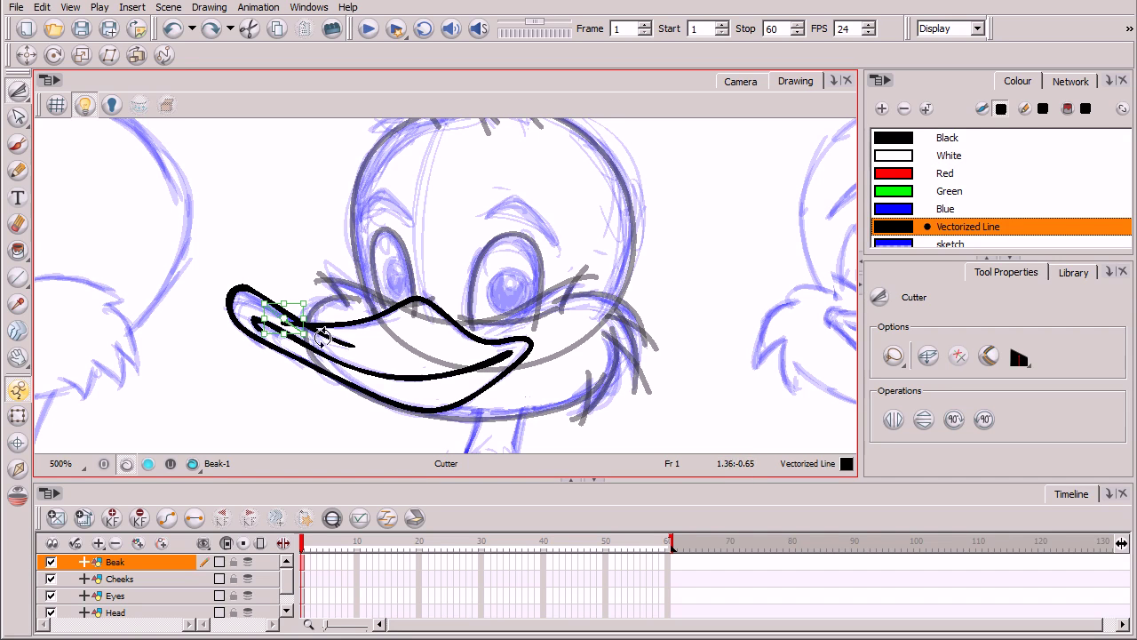
pyautogui.click(351, 395)
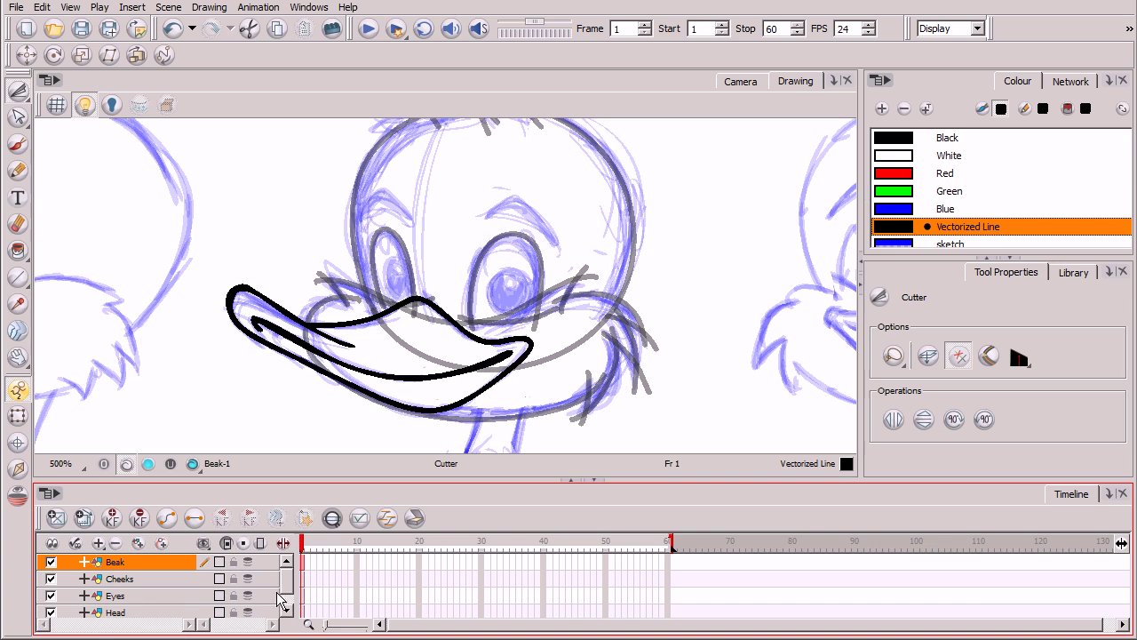
pyautogui.moveTo(287, 588); pyautogui.dragTo(288, 604)
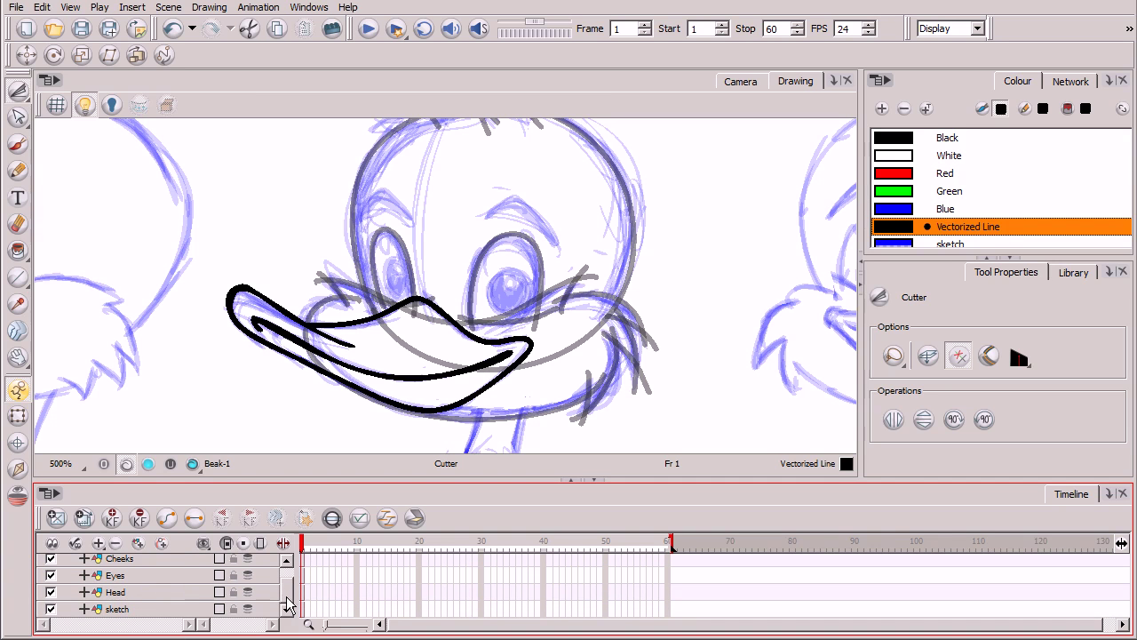
pyautogui.click(175, 559)
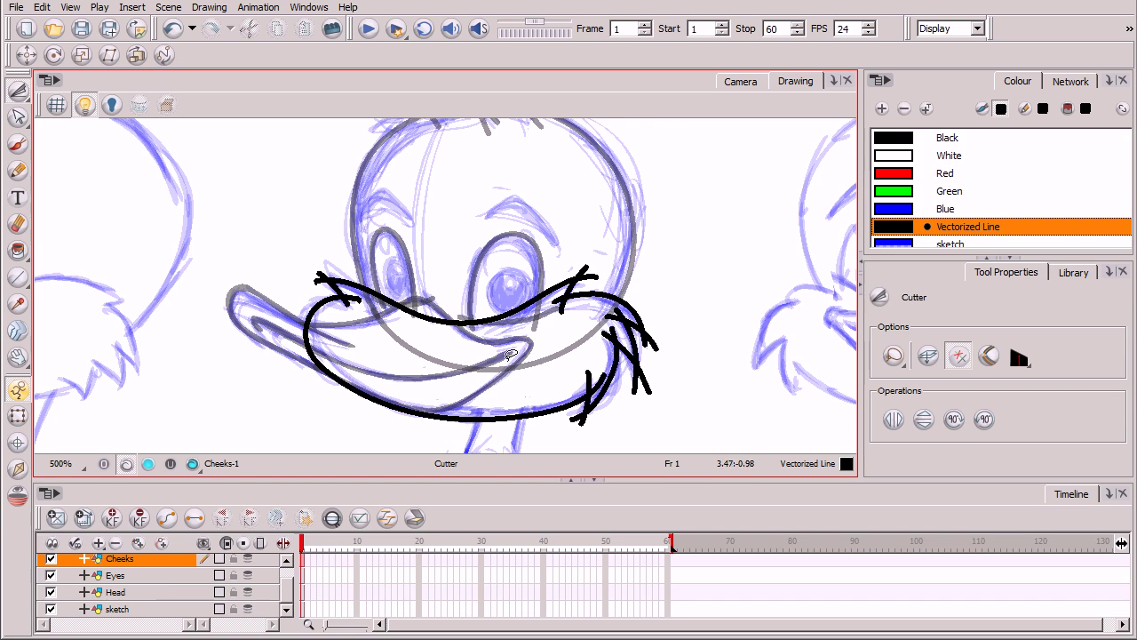
# Try trimming the two overhanging line ends at the tip of the left cheek tuft with the Cutter.
pyautogui.press('2')
pyautogui.press('2')
pyautogui.press('2')
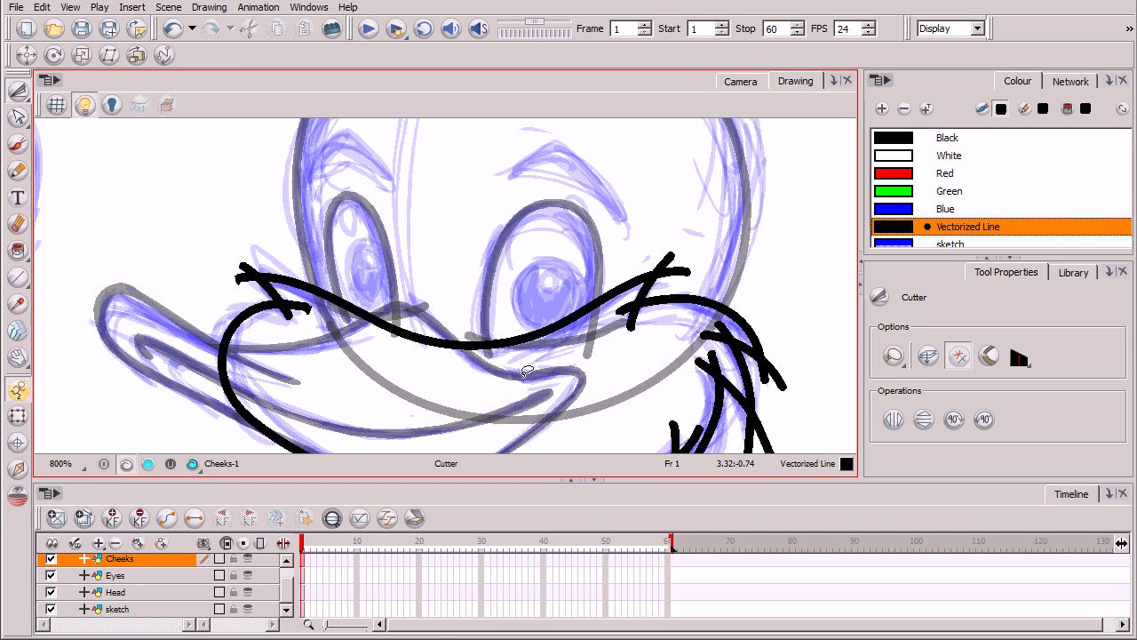
pyautogui.moveTo(305, 386); pyautogui.dragTo(516, 363)
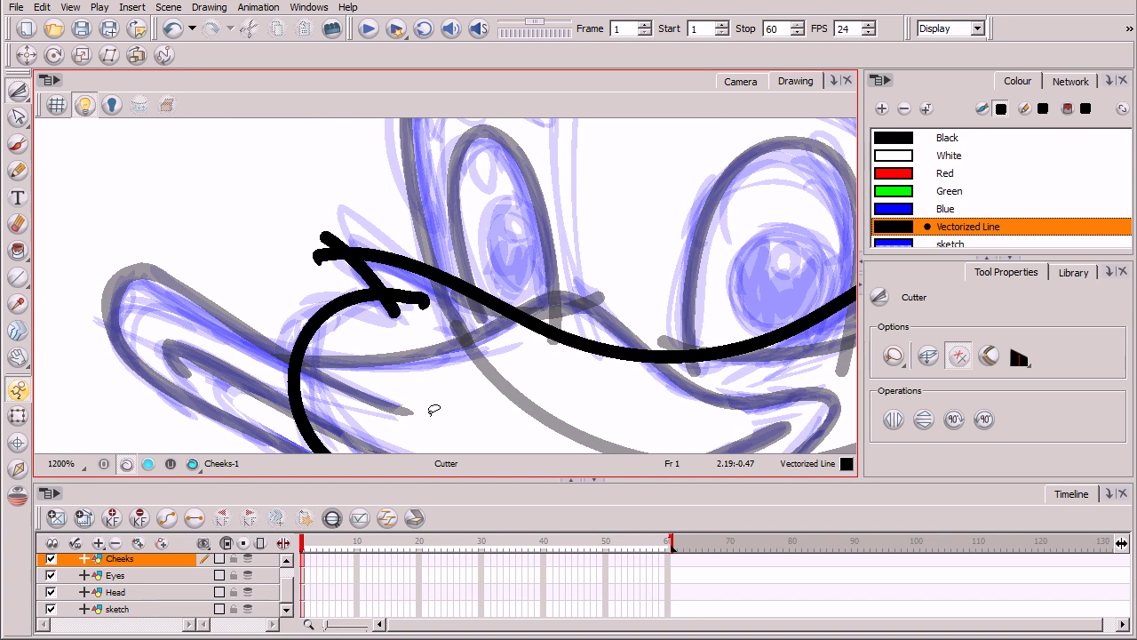
pyautogui.moveTo(323, 246); pyautogui.dragTo(348, 272)
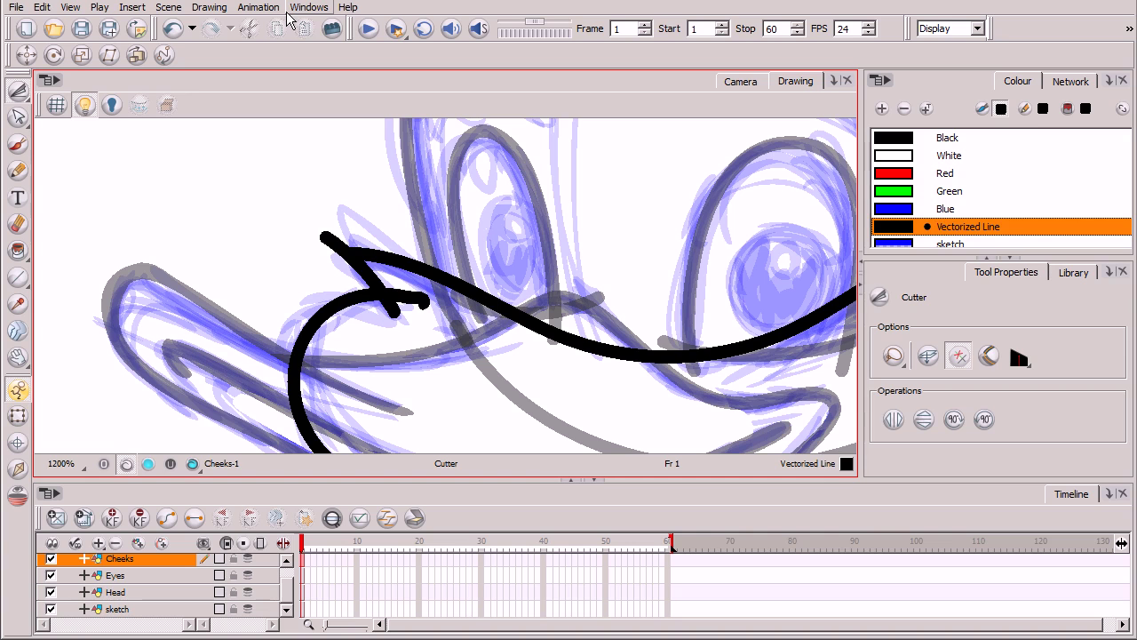
pyautogui.moveTo(356, 223); pyautogui.dragTo(333, 256)
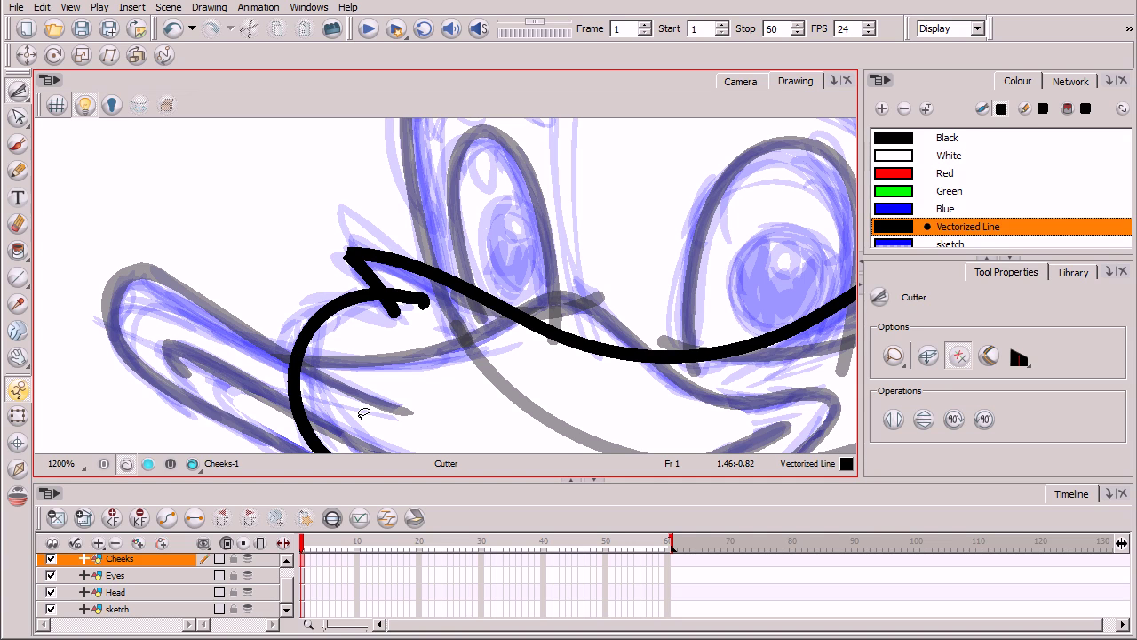
# Select the trimmed cheek strokes around the left tuft to examine their centre lines and cut ends.
pyautogui.moveTo(17, 90); pyautogui.dragTo(49, 87)
pyautogui.click(509, 304)
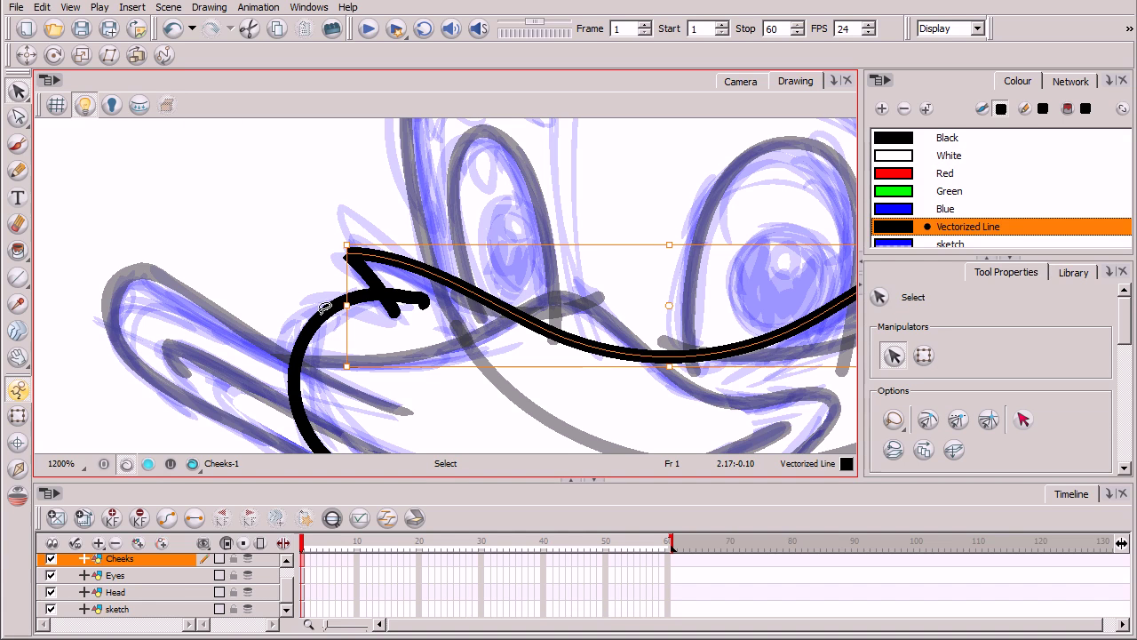
pyautogui.click(394, 310)
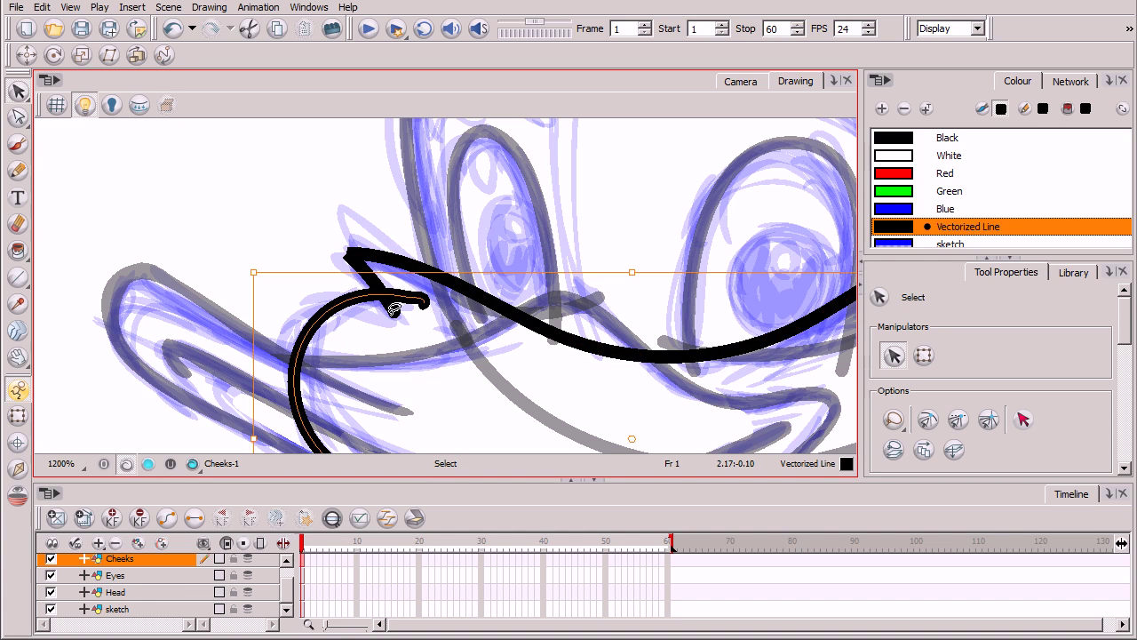
pyautogui.keyDown('shift'); pyautogui.click(362, 259); pyautogui.keyUp('shift')
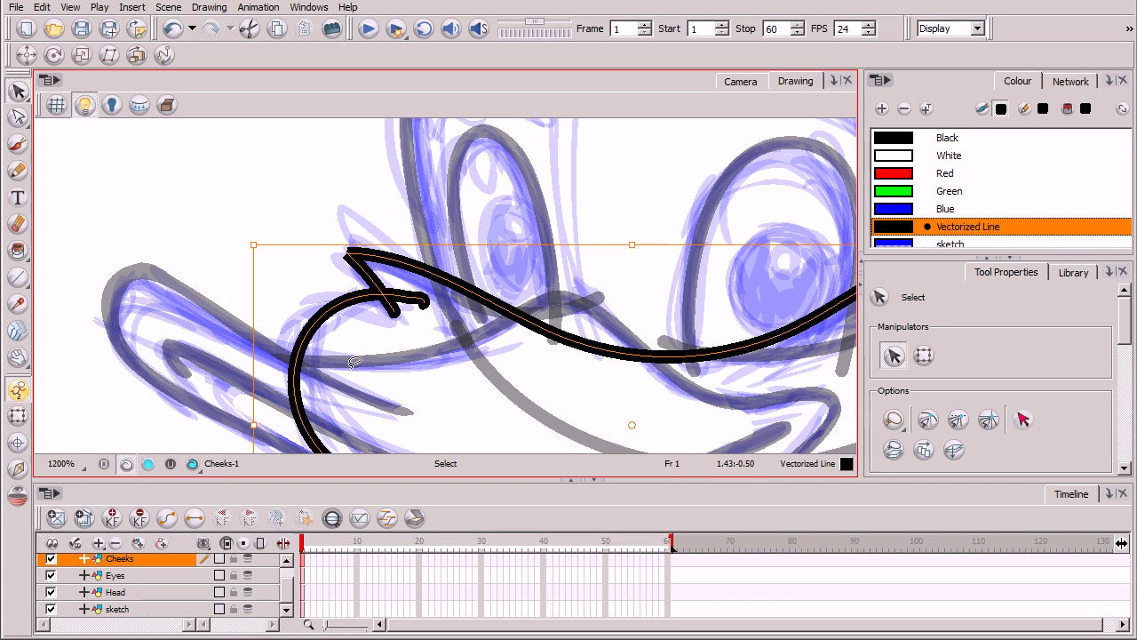
pyautogui.click(495, 203)
pyautogui.press('1')
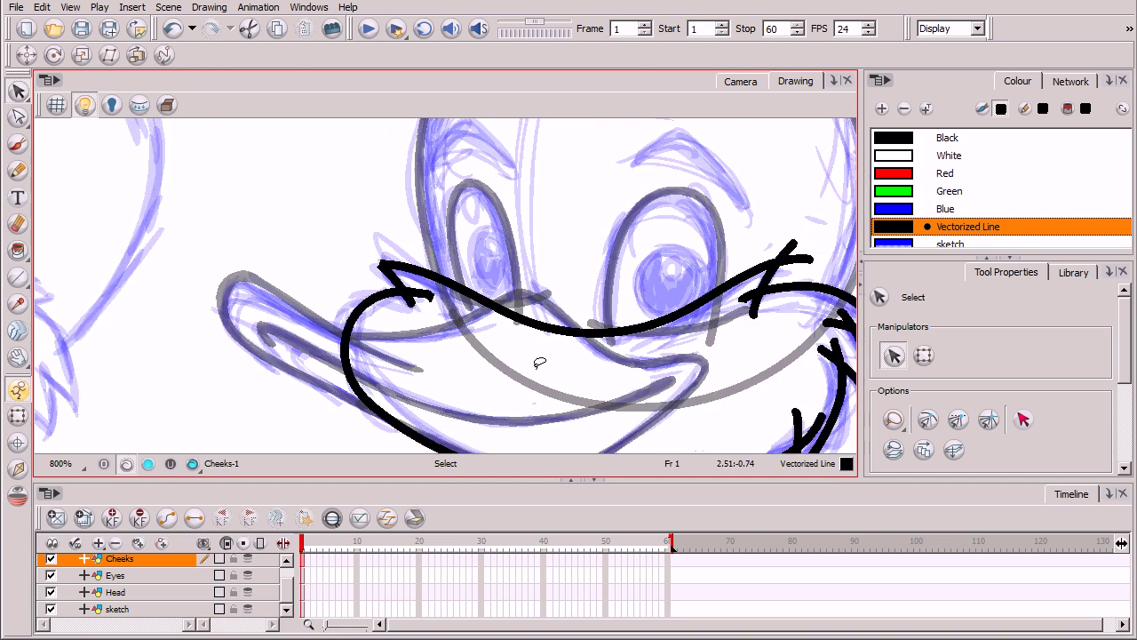
pyautogui.press('1')
# Return to the Cutter and undo the trims on the left cheek tuft.
pyautogui.moveTo(18, 90); pyautogui.dragTo(87, 109)
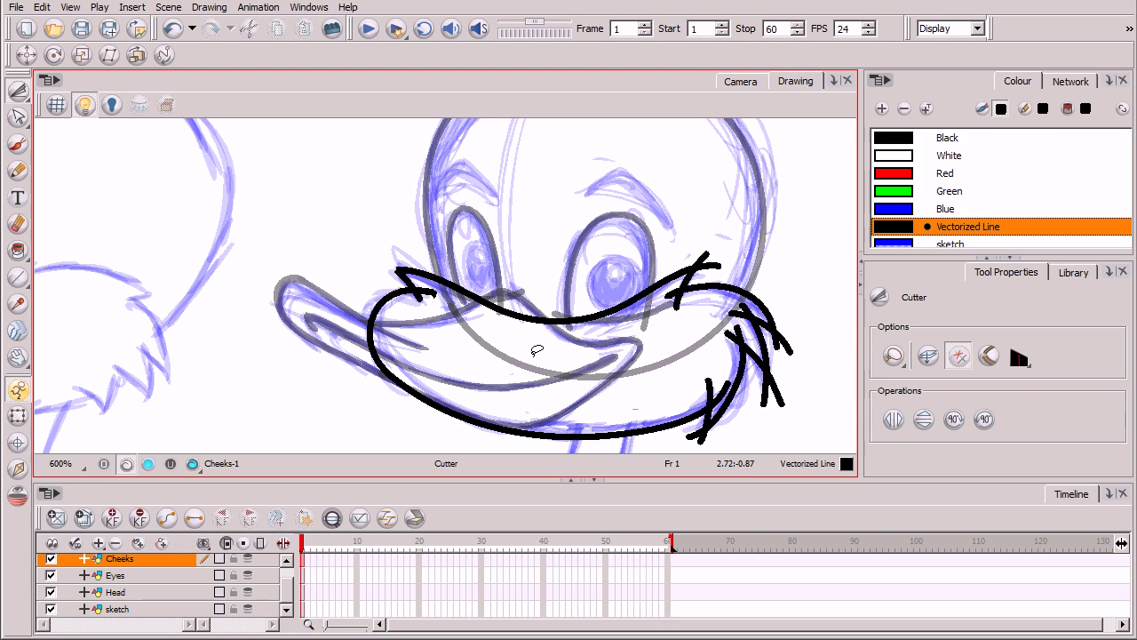
pyautogui.hotkey('ctrl', 'z')
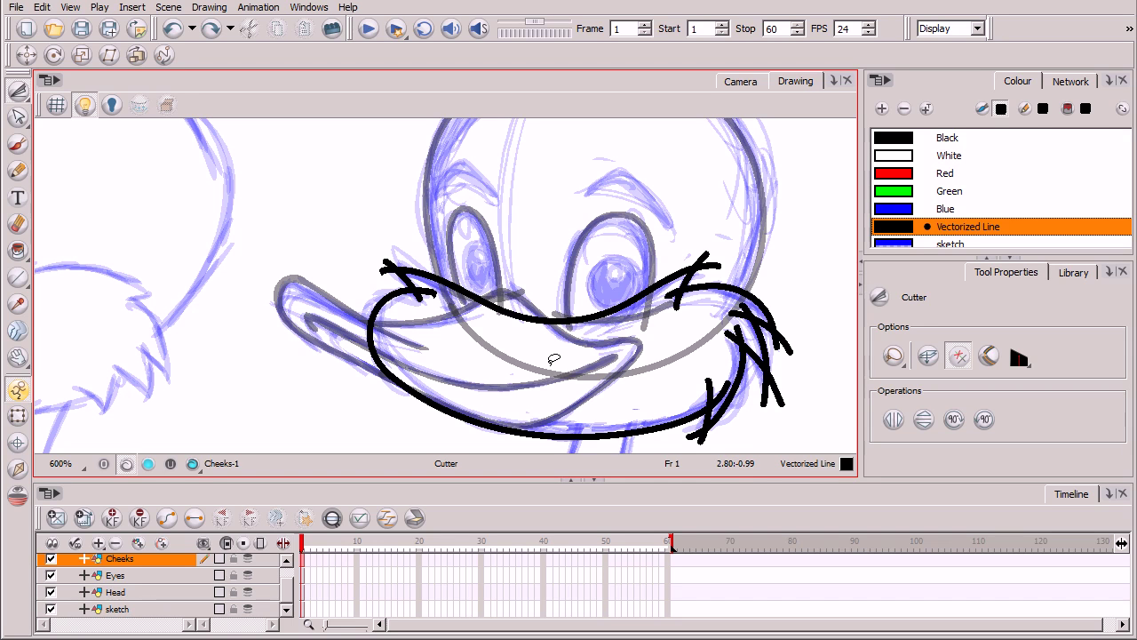
# Select all the cheek lines and convert them from pencil lines to brush strokes.
pyautogui.moveTo(661, 381); pyautogui.dragTo(586, 330)
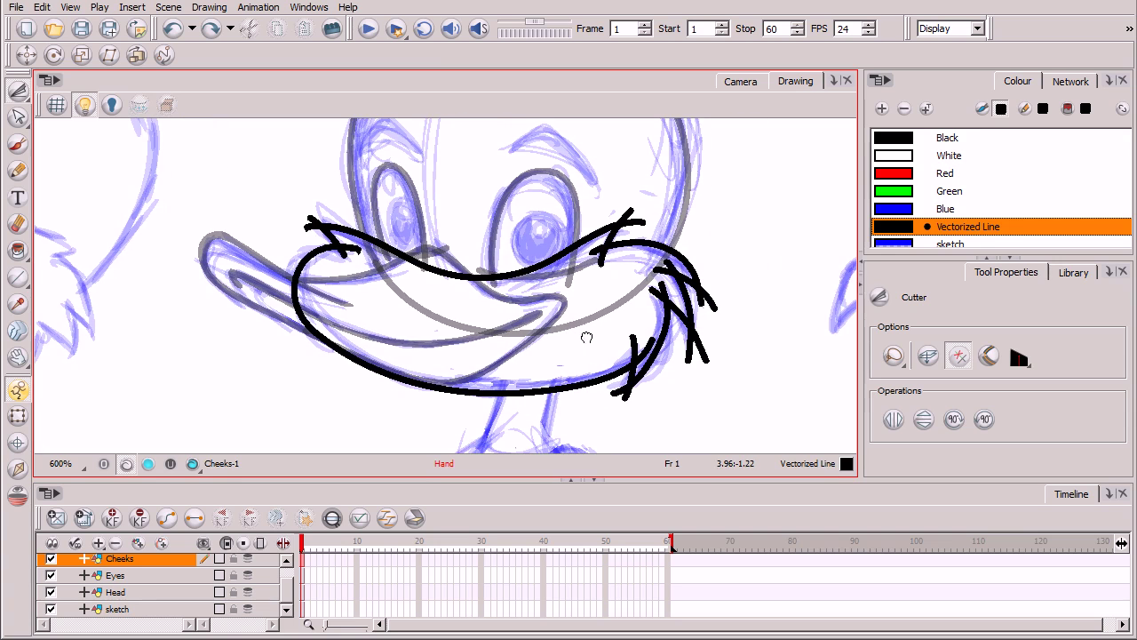
pyautogui.click(18, 90)
pyautogui.moveTo(277, 116)
pyautogui.mouseDown()
pyautogui.moveTo(287, 388)
pyautogui.moveTo(787, 264)
pyautogui.moveTo(432, 165)
pyautogui.mouseUp()
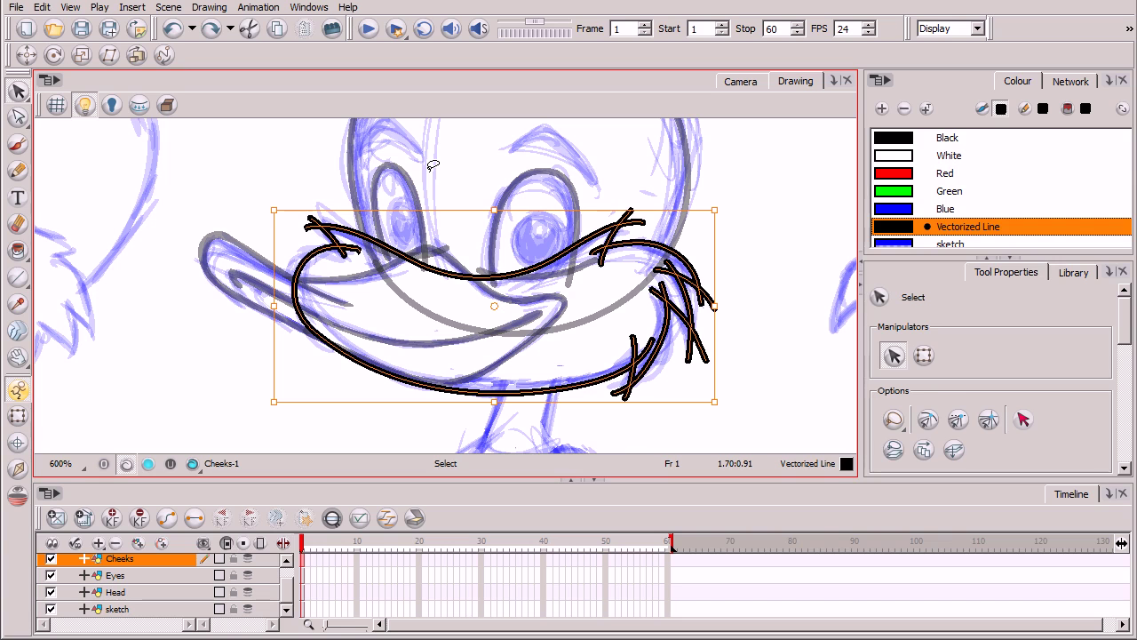
pyautogui.moveTo(1126, 315); pyautogui.dragTo(1124, 354)
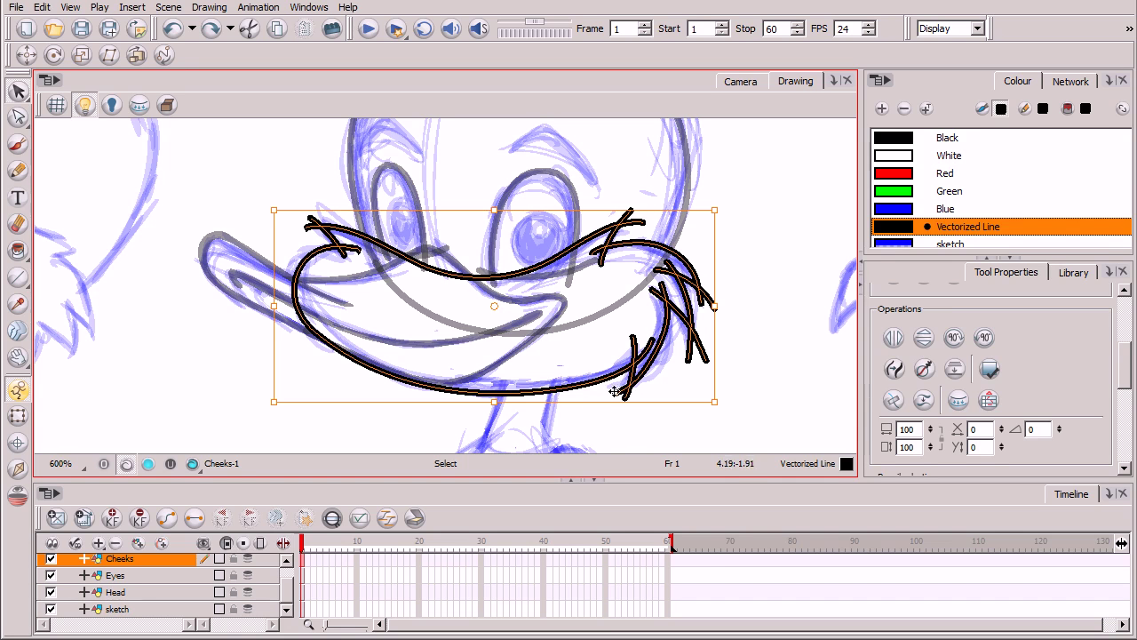
pyautogui.click(897, 375)
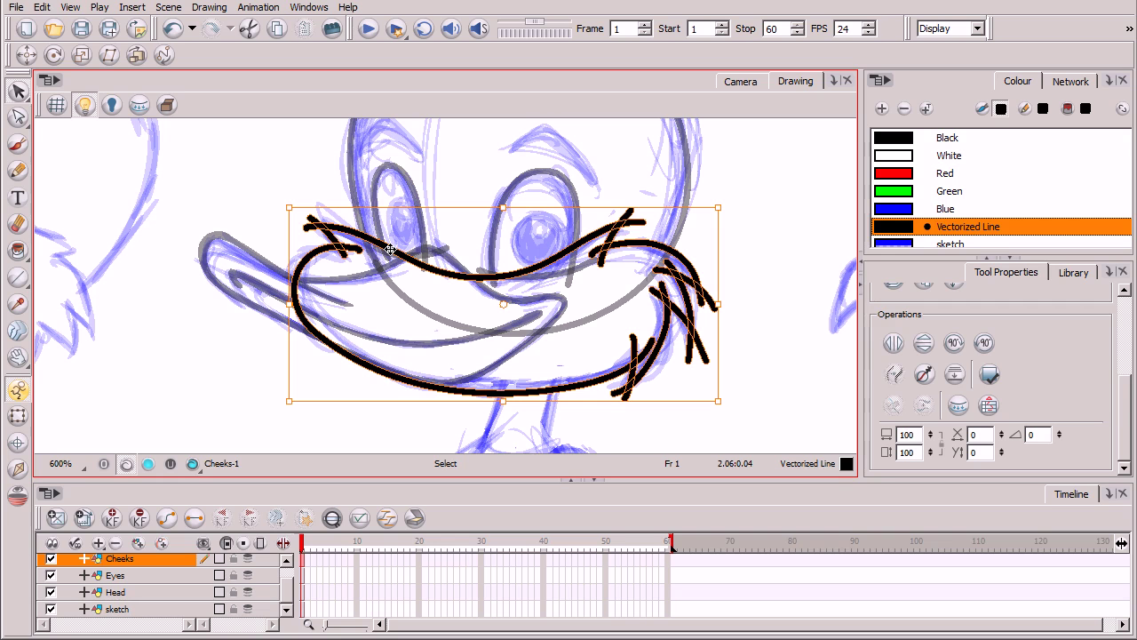
# Trim the overhanging line ends at the left cheek tuft's tip and the end of the cheek curve crossing it with the Cutter.
pyautogui.click(17, 91)
pyautogui.click(69, 104)
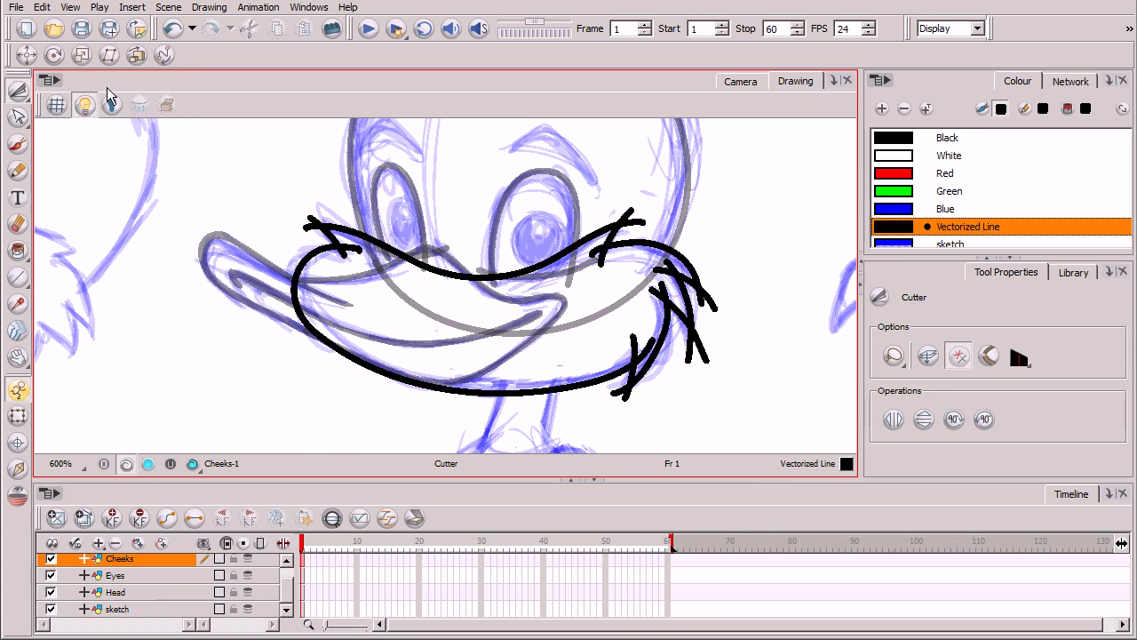
pyautogui.press('2')
pyautogui.press('2')
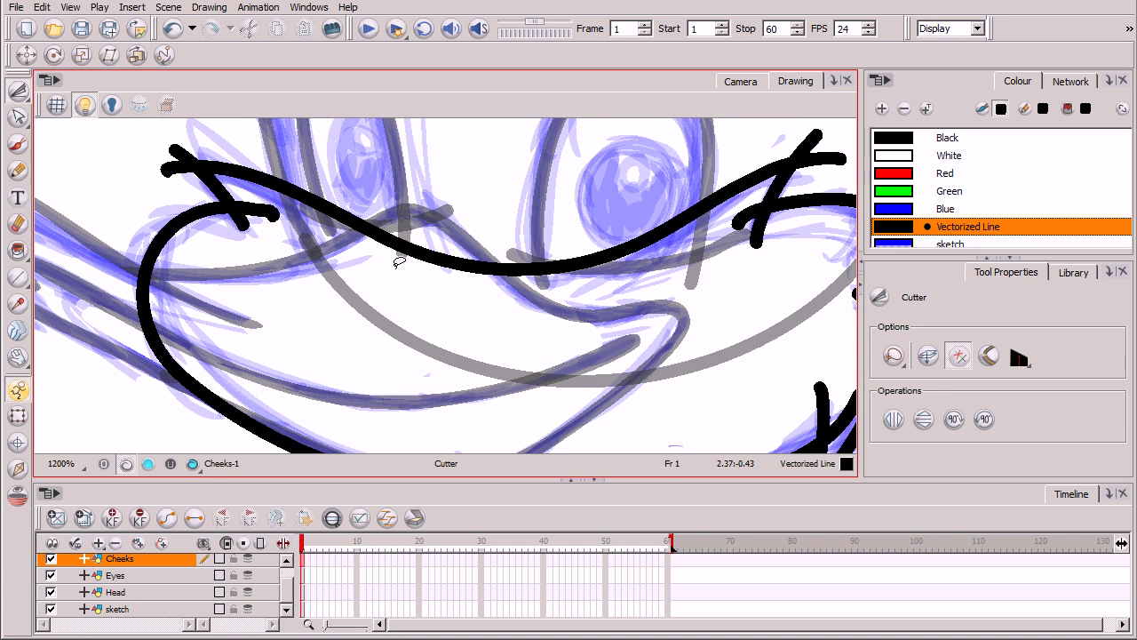
pyautogui.moveTo(348, 266); pyautogui.dragTo(508, 343)
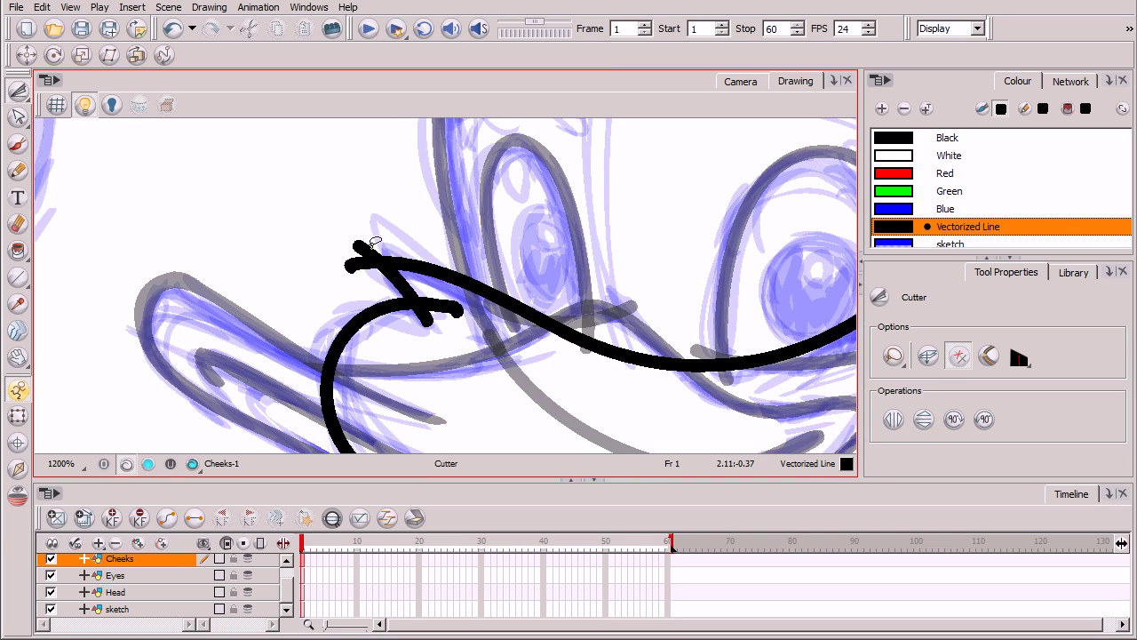
pyautogui.moveTo(380, 278)
pyautogui.mouseDown()
pyautogui.moveTo(356, 256)
pyautogui.moveTo(389, 243)
pyautogui.mouseUp()
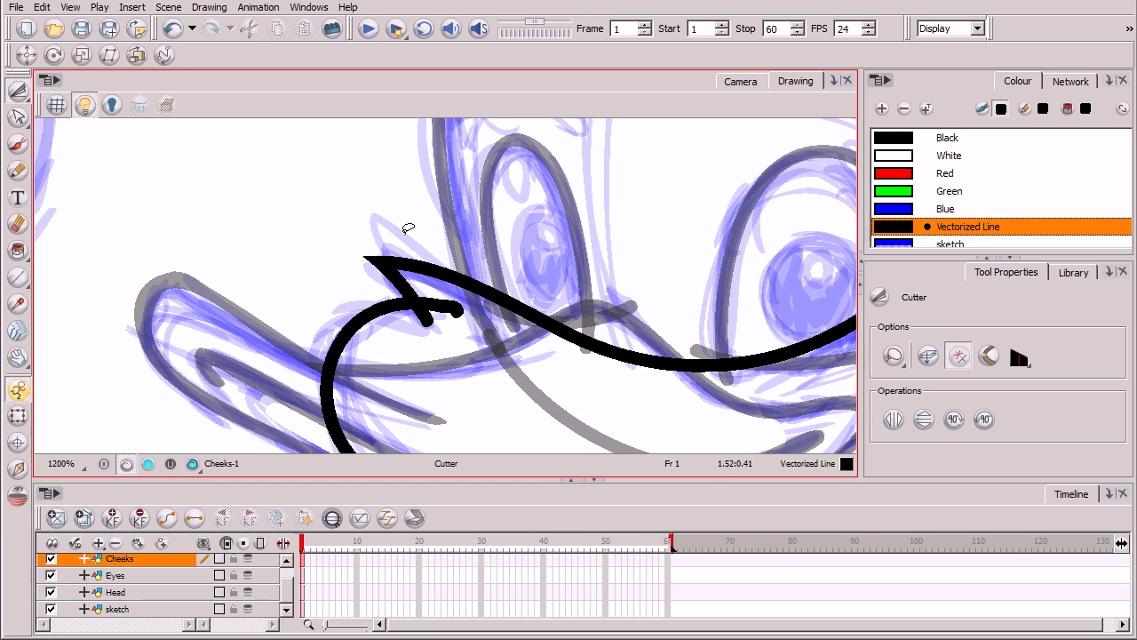
pyautogui.moveTo(459, 322); pyautogui.dragTo(424, 244)
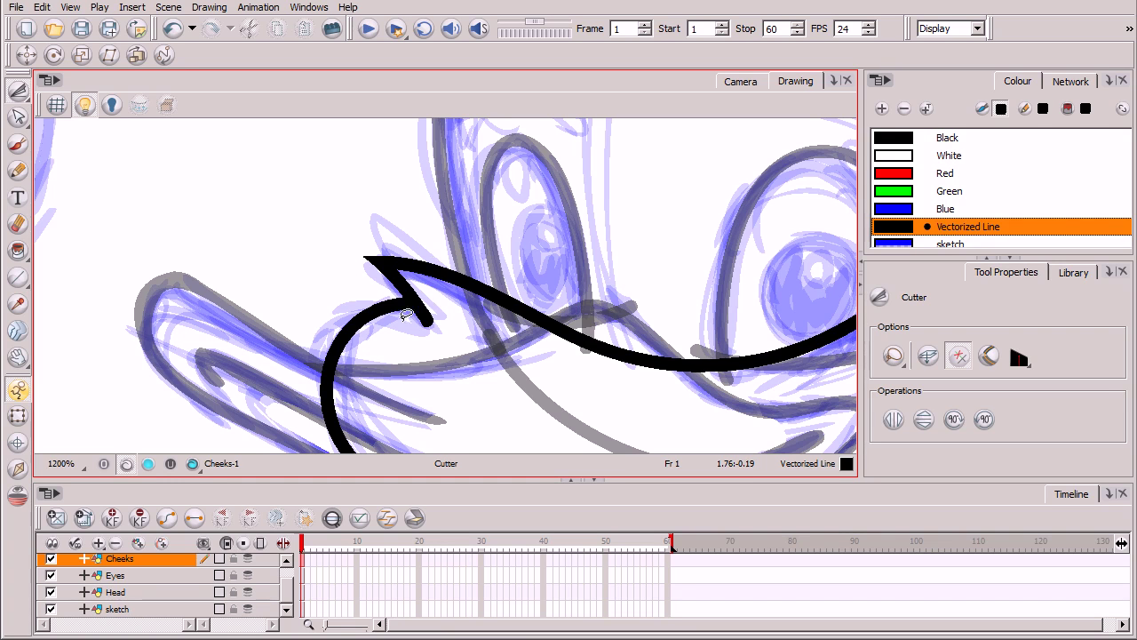
# Trim the overlapping line ends of the fur points along the right cheek, undoing and redoing one cut.
pyautogui.press('space')
pyautogui.moveTo(800, 394)
pyautogui.mouseDown()
pyautogui.moveTo(254, 321)
pyautogui.moveTo(304, 371)
pyautogui.moveTo(543, 243)
pyautogui.moveTo(518, 227)
pyautogui.moveTo(566, 170)
pyautogui.moveTo(581, 204)
pyautogui.mouseUp()
pyautogui.press('space')
pyautogui.moveTo(725, 380)
pyautogui.mouseDown()
pyautogui.moveTo(631, 234)
pyautogui.moveTo(580, 228)
pyautogui.moveTo(579, 182)
pyautogui.moveTo(621, 217)
pyautogui.mouseUp()
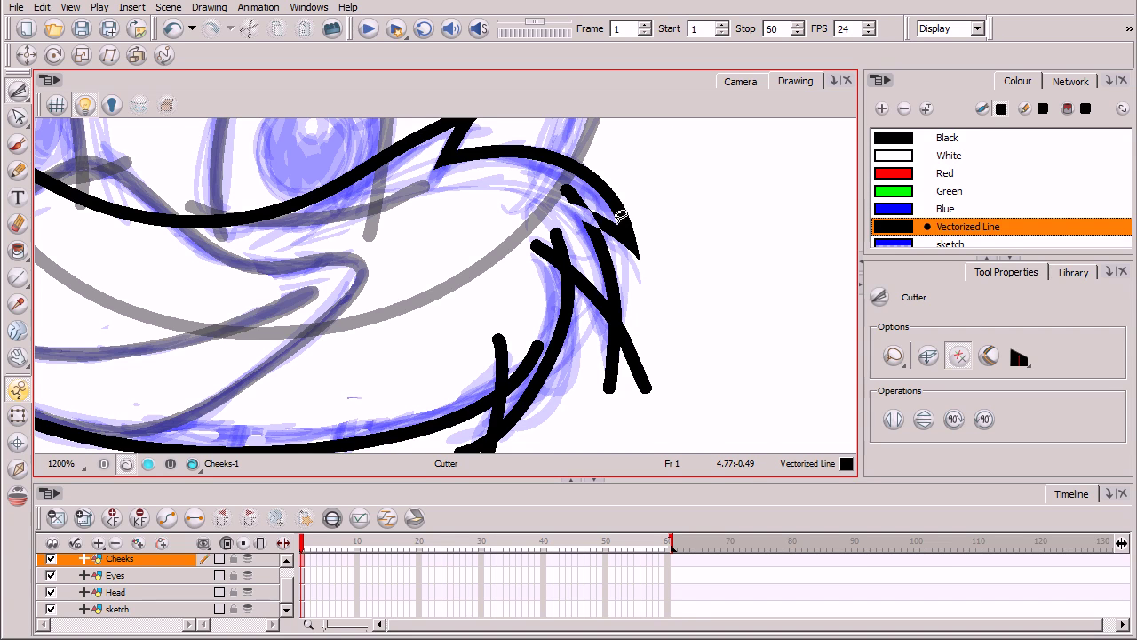
pyautogui.hotkey('ctrl', 'z')
pyautogui.moveTo(552, 192); pyautogui.dragTo(612, 204)
pyautogui.moveTo(634, 381)
pyautogui.mouseDown()
pyautogui.moveTo(626, 327)
pyautogui.moveTo(634, 340)
pyautogui.mouseUp()
pyautogui.moveTo(548, 247)
pyautogui.mouseDown()
pyautogui.moveTo(548, 284)
pyautogui.moveTo(537, 253)
pyautogui.mouseUp()
# Cut off the overhanging ends at the lower right fur point and at the tip of the tuft beside the right eye.
pyautogui.press('space')
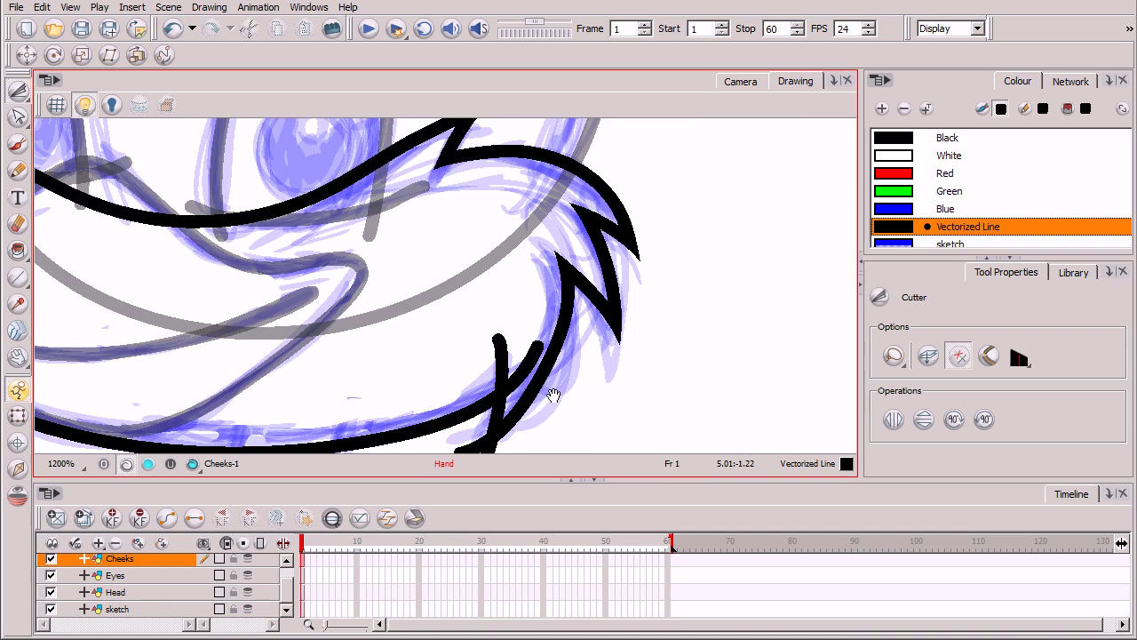
pyautogui.moveTo(554, 394); pyautogui.dragTo(741, 287)
pyautogui.moveTo(667, 246); pyautogui.dragTo(693, 219)
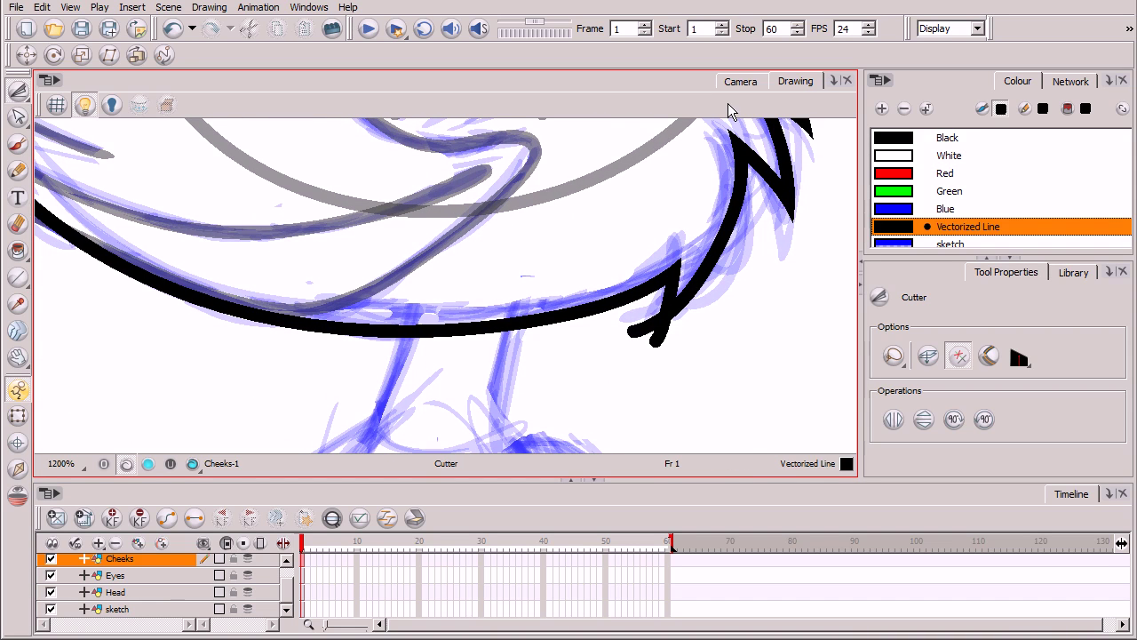
pyautogui.moveTo(655, 310); pyautogui.dragTo(659, 338)
pyautogui.press('space')
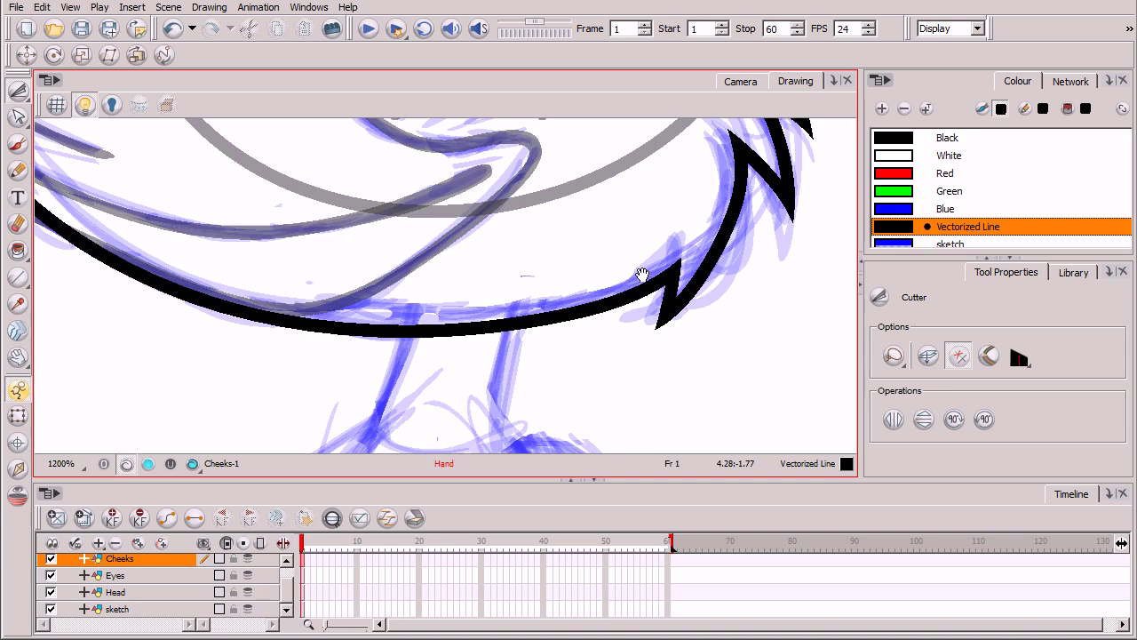
pyautogui.moveTo(640, 272); pyautogui.dragTo(617, 399)
pyautogui.moveTo(566, 178); pyautogui.dragTo(611, 129)
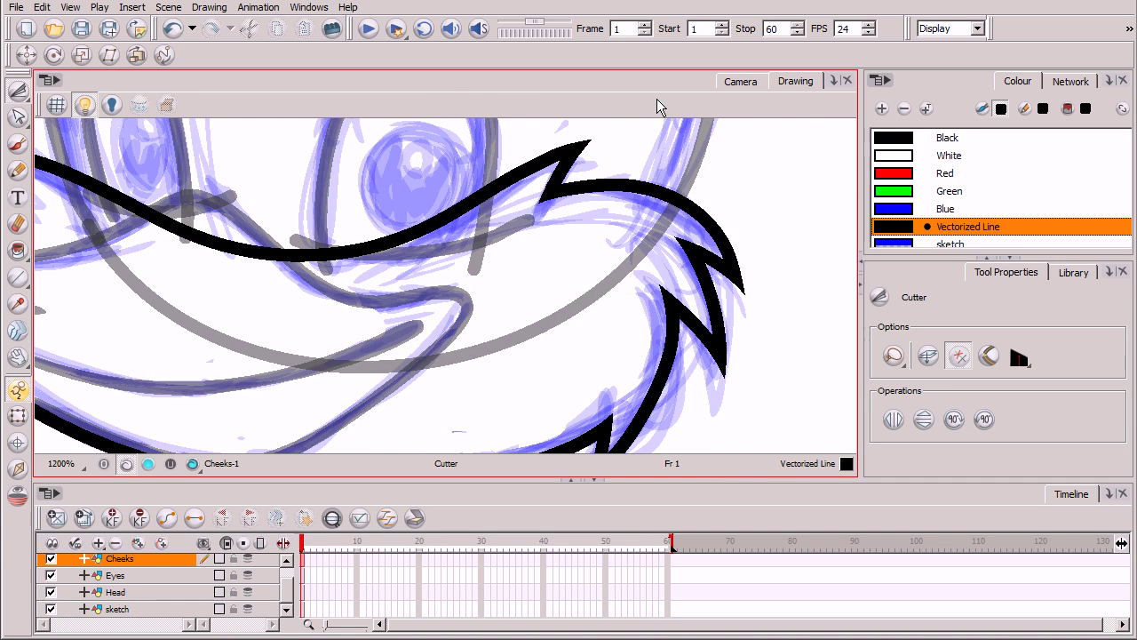
# Switch to the Head layer to work on the hair lines at the top of the head.
pyautogui.press('2')
pyautogui.press('space')
pyautogui.moveTo(551, 272); pyautogui.dragTo(632, 308)
pyautogui.moveTo(556, 247)
pyautogui.mouseDown()
pyautogui.moveTo(601, 336)
pyautogui.moveTo(599, 409)
pyautogui.mouseUp()
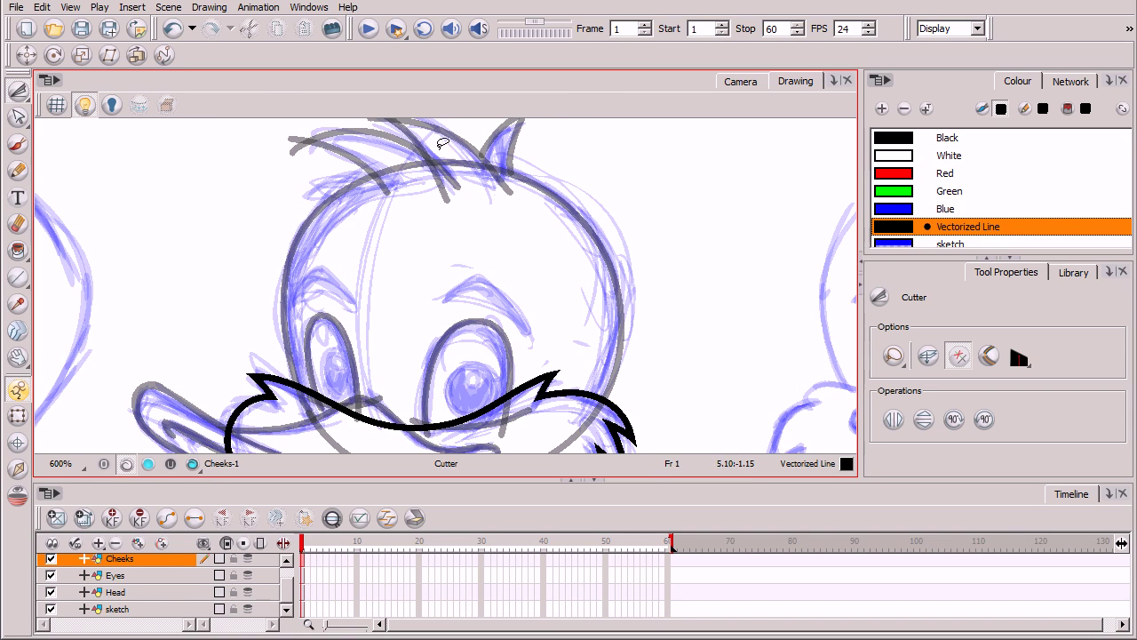
pyautogui.click(155, 594)
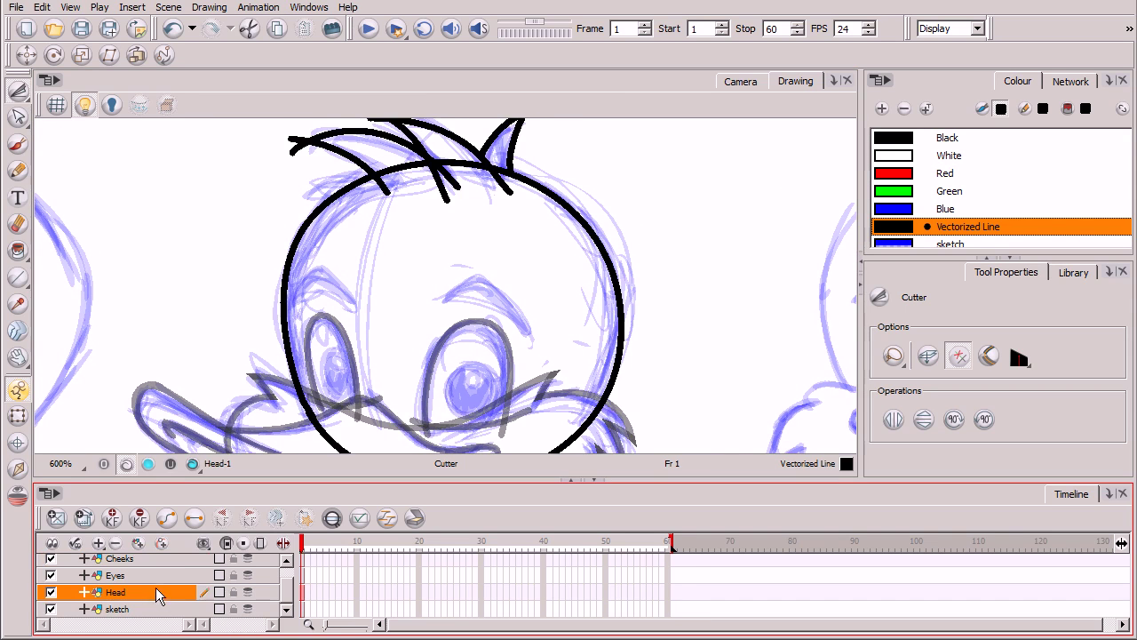
pyautogui.press('space')
pyautogui.moveTo(559, 233)
pyautogui.mouseDown()
pyautogui.moveTo(559, 311)
pyautogui.moveTo(559, 299)
pyautogui.mouseUp()
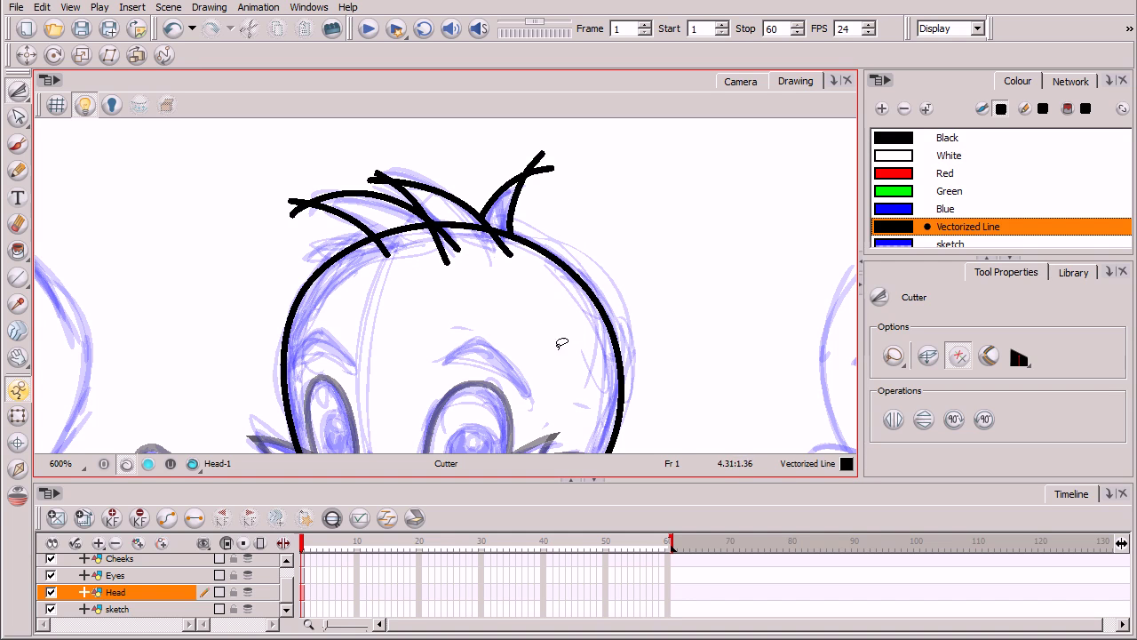
# Try trimming the crossing line ends at the tip of the leftmost hair tuft, undoing the cut.
pyautogui.press('2')
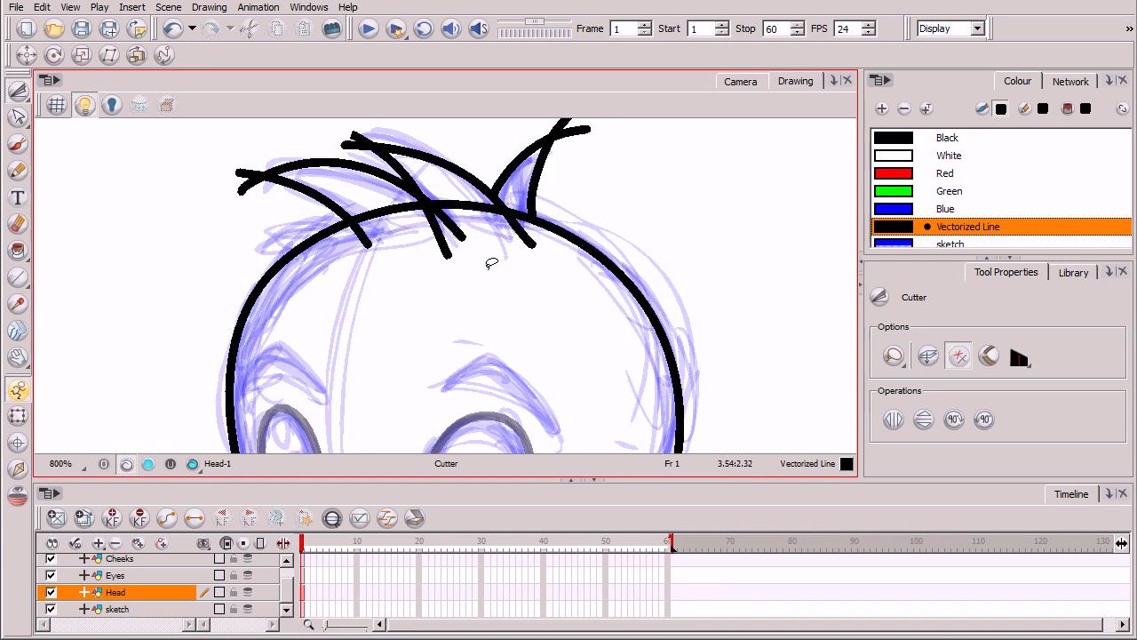
pyautogui.press('2')
pyautogui.press('space')
pyautogui.moveTo(327, 236); pyautogui.dragTo(539, 391)
pyautogui.moveTo(353, 244); pyautogui.dragTo(378, 280)
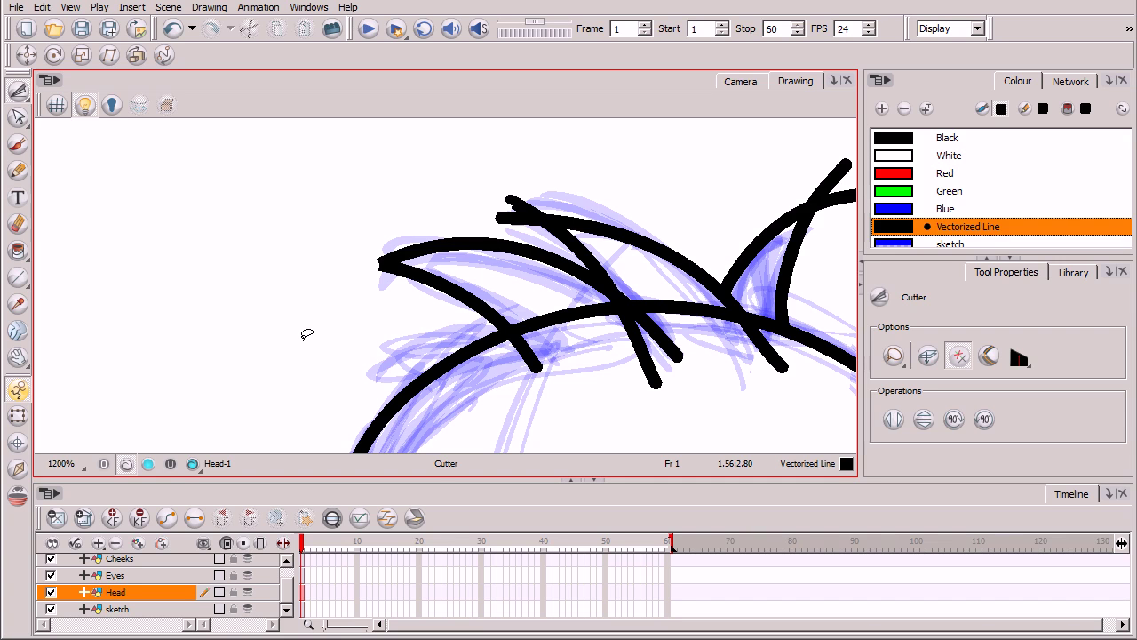
pyautogui.hotkey('ctrl', 'z')
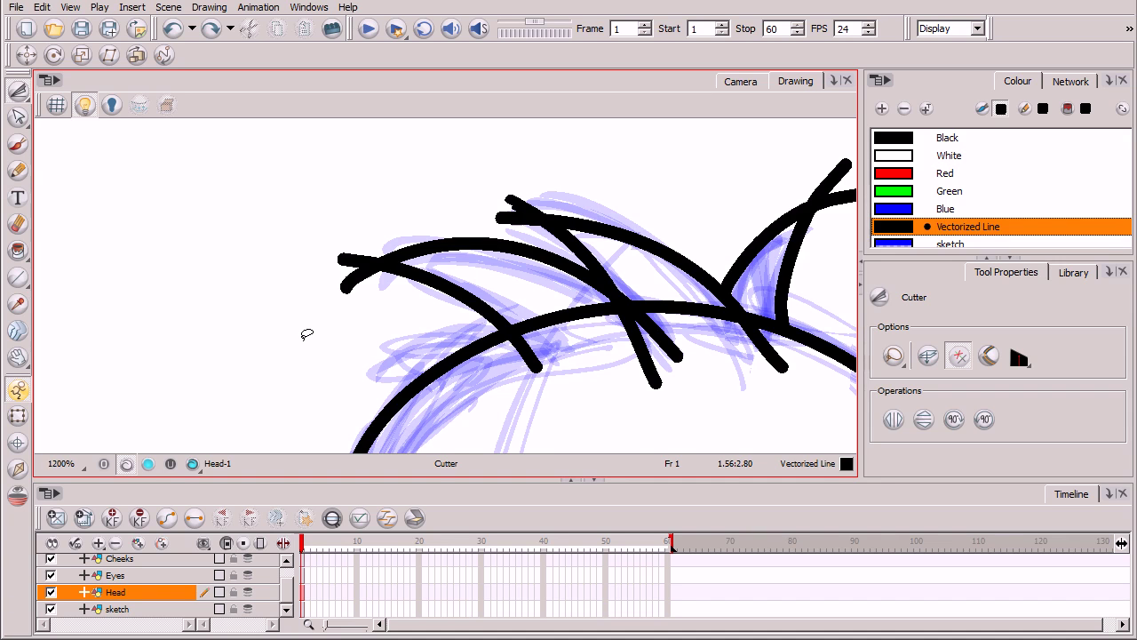
# Select all the head and hair lines on the Head layer and convert them from pencil lines to brush strokes.
pyautogui.press('2')
pyautogui.press('2')
pyautogui.moveTo(18, 89)
pyautogui.mouseDown()
pyautogui.moveTo(80, 107)
pyautogui.moveTo(67, 89)
pyautogui.mouseUp()
pyautogui.moveTo(640, 326)
pyautogui.mouseDown()
pyautogui.moveTo(633, 200)
pyautogui.moveTo(483, 101)
pyautogui.moveTo(551, 442)
pyautogui.moveTo(643, 371)
pyautogui.mouseUp()
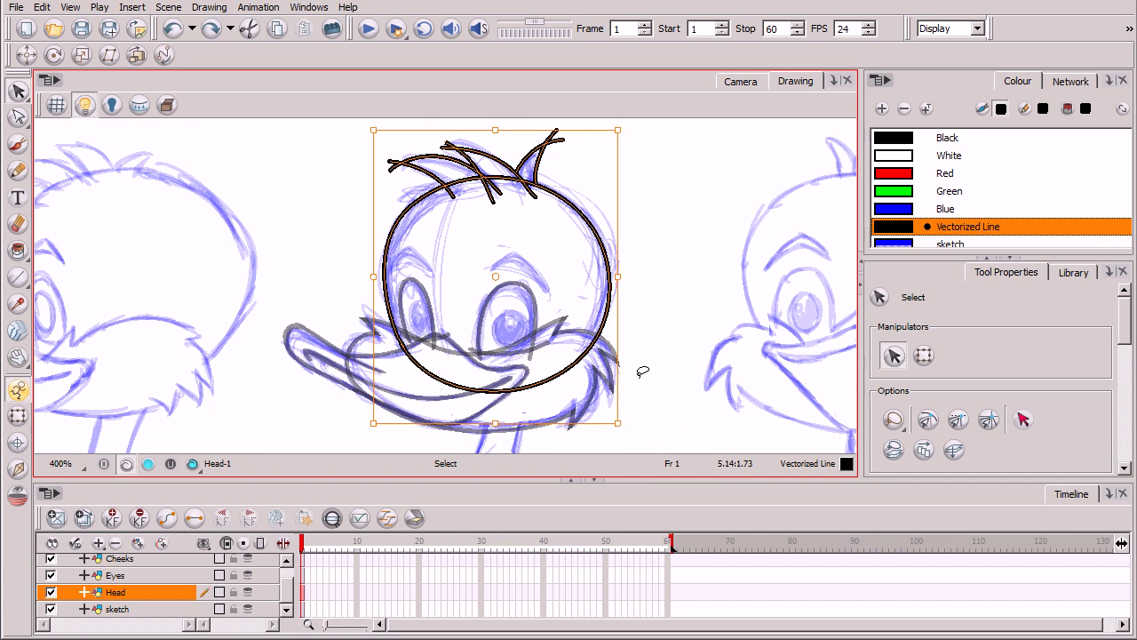
pyautogui.moveTo(1123, 325); pyautogui.dragTo(1124, 366)
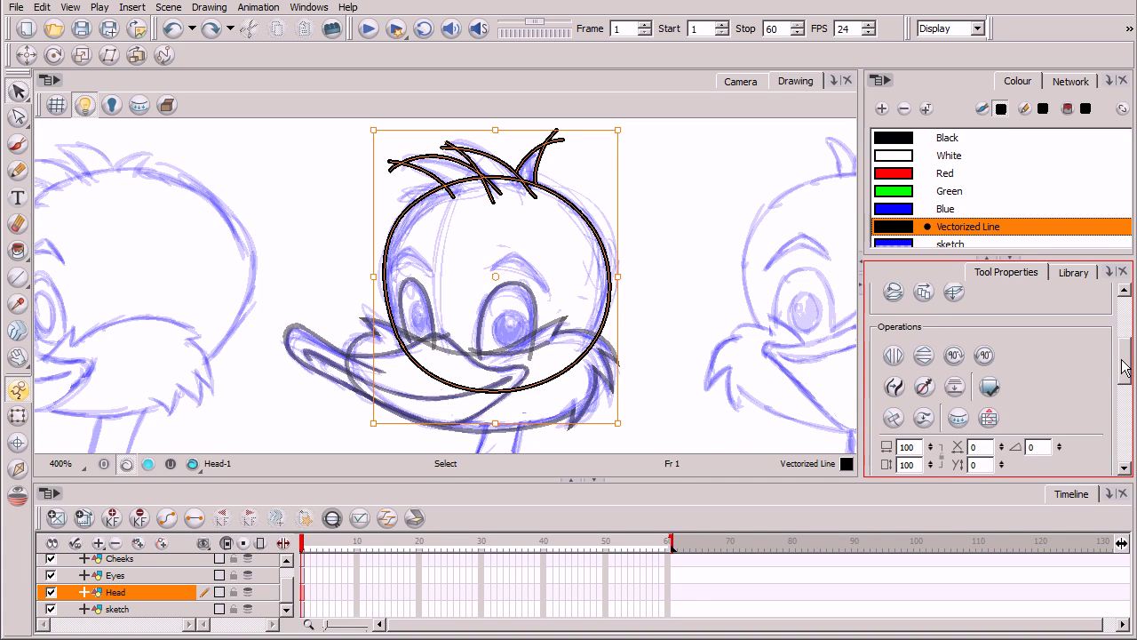
pyautogui.click(895, 387)
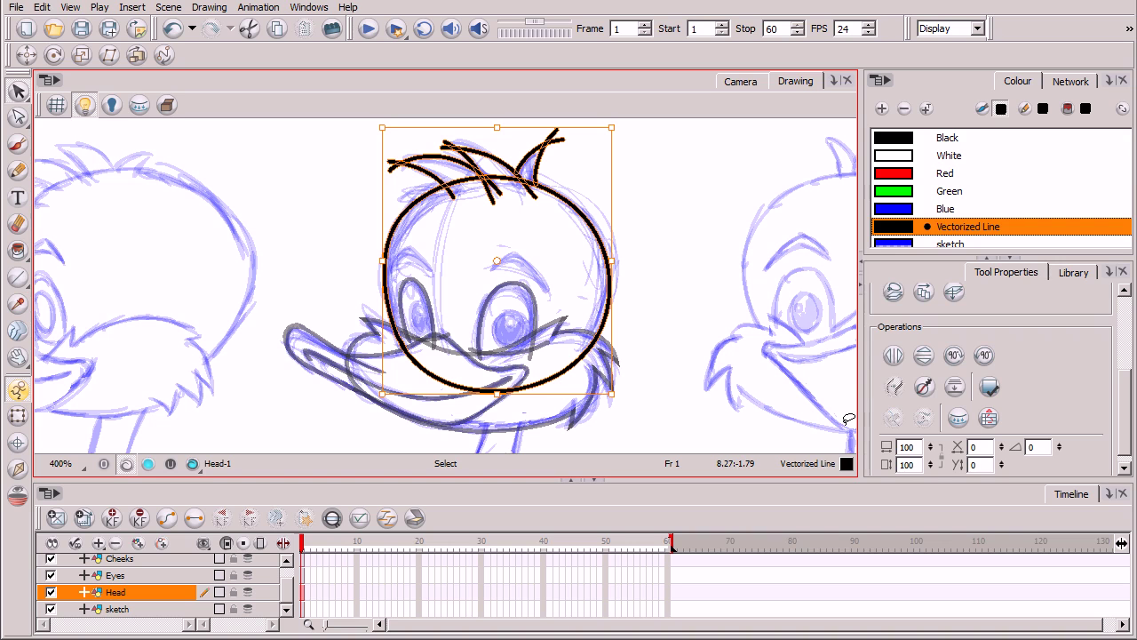
pyautogui.click(696, 292)
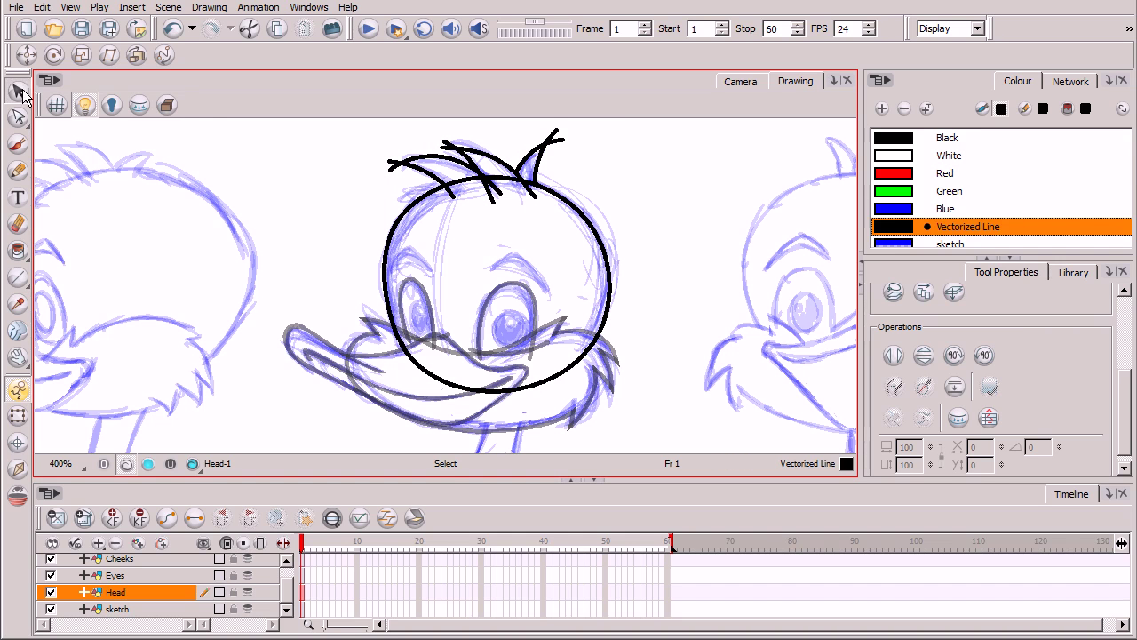
# Cut off the crossing line ends at the tips of all three hair tufts with the Cutter.
pyautogui.click(22, 95)
pyautogui.click(80, 107)
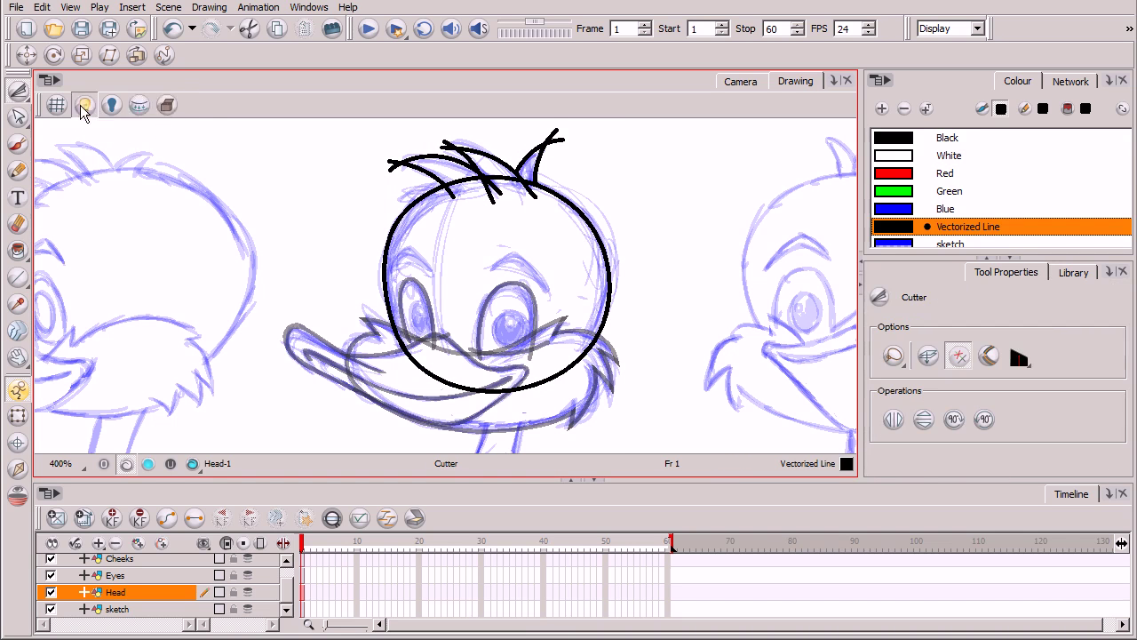
pyautogui.scroll(2, 571, 280)
pyautogui.press('space')
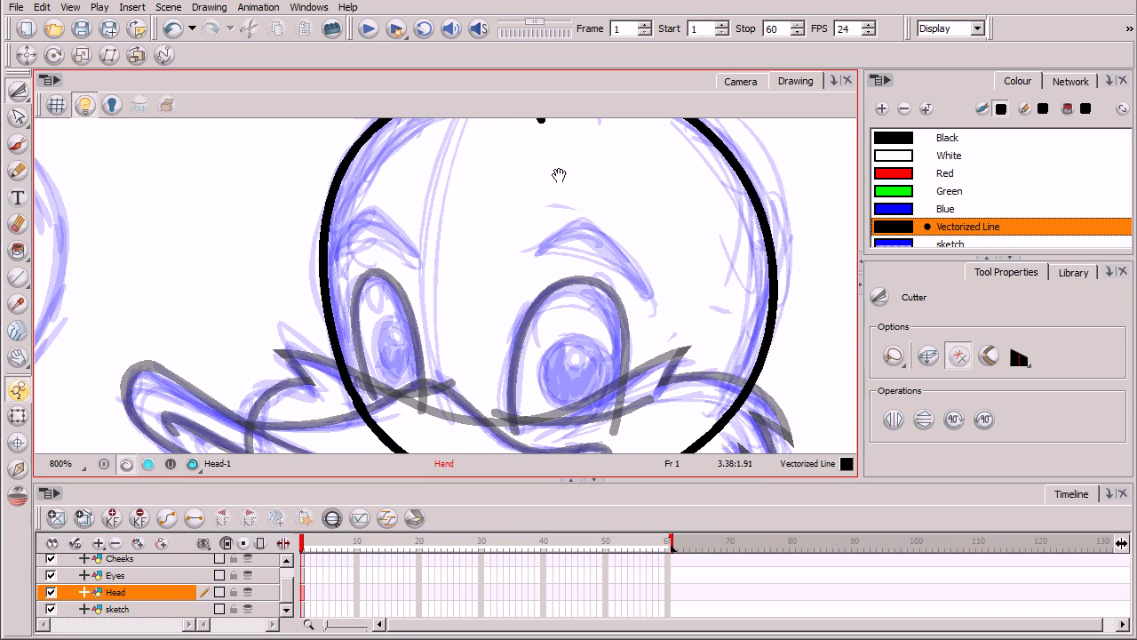
pyautogui.moveTo(559, 172); pyautogui.dragTo(591, 391)
pyautogui.moveTo(380, 259)
pyautogui.mouseDown()
pyautogui.moveTo(325, 240)
pyautogui.moveTo(391, 242)
pyautogui.mouseUp()
pyautogui.moveTo(507, 193); pyautogui.dragTo(429, 230)
pyautogui.moveTo(688, 216)
pyautogui.mouseDown()
pyautogui.moveTo(696, 192)
pyautogui.moveTo(668, 212)
pyautogui.mouseUp()
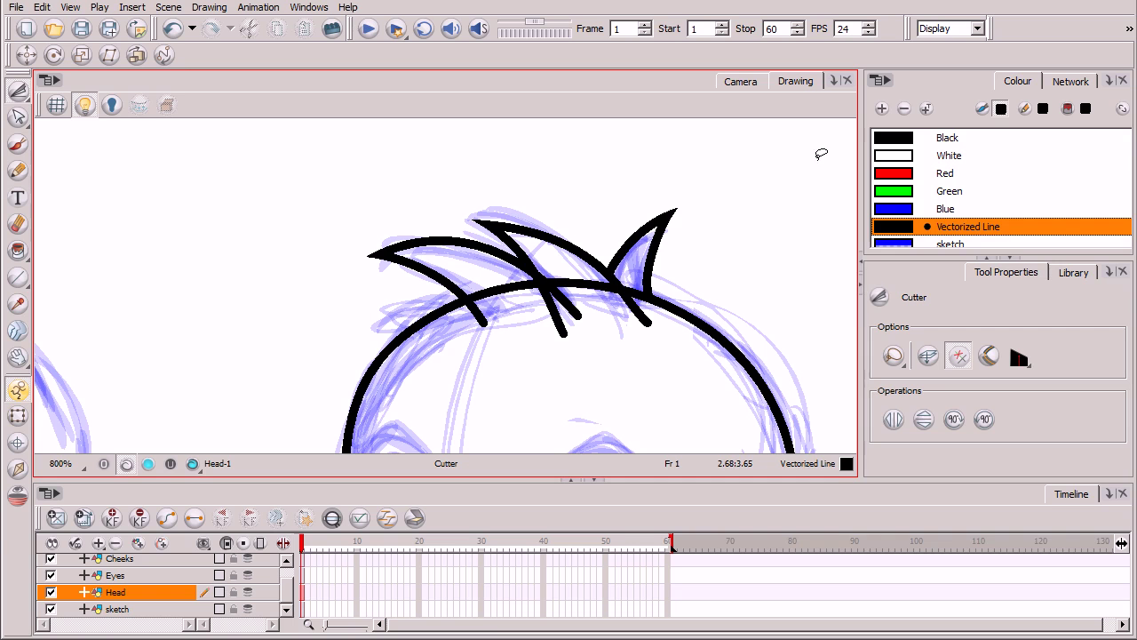
# Cut away the head outline segments beneath the hair tufts and the overhanging lower end of the middle tuft's inner line.
pyautogui.moveTo(510, 296); pyautogui.dragTo(534, 284)
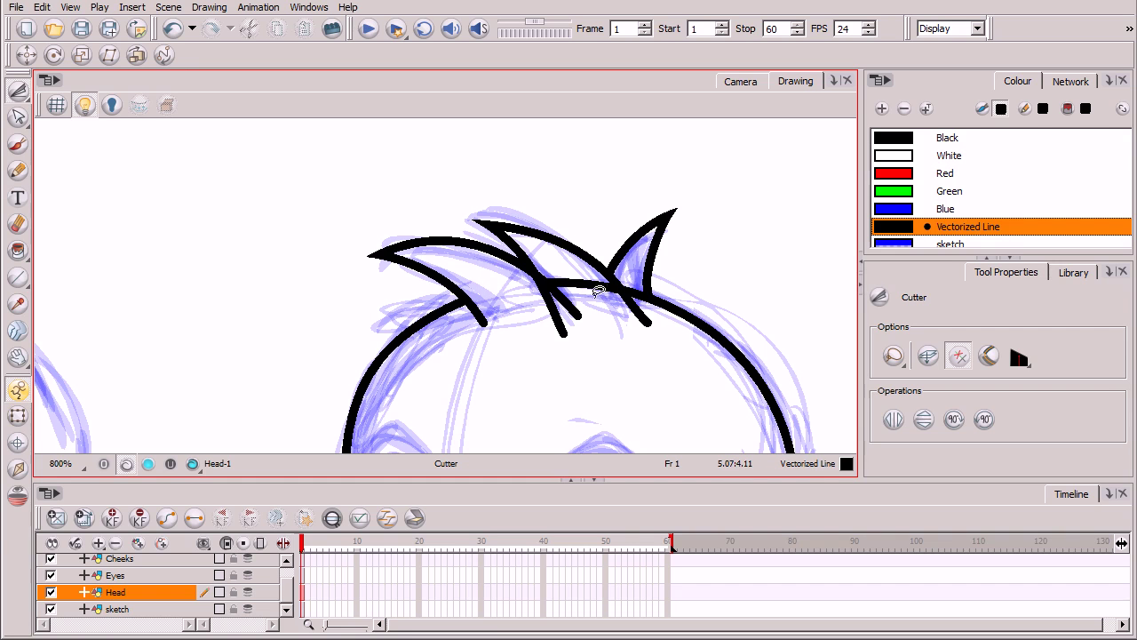
pyautogui.moveTo(602, 296); pyautogui.dragTo(576, 245)
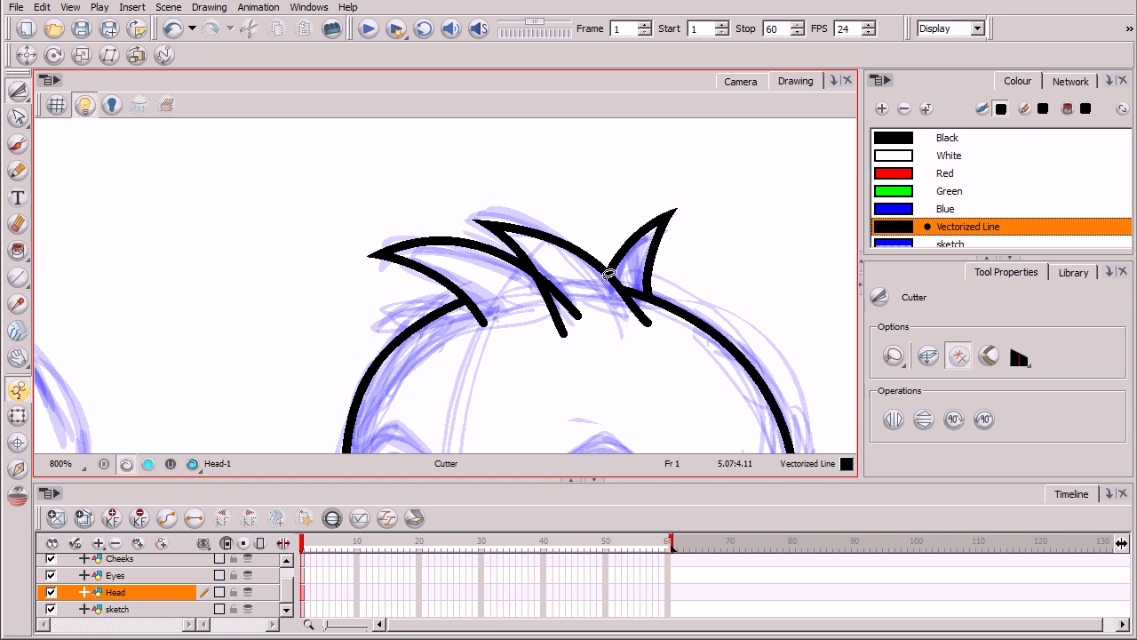
pyautogui.moveTo(536, 281); pyautogui.dragTo(585, 334)
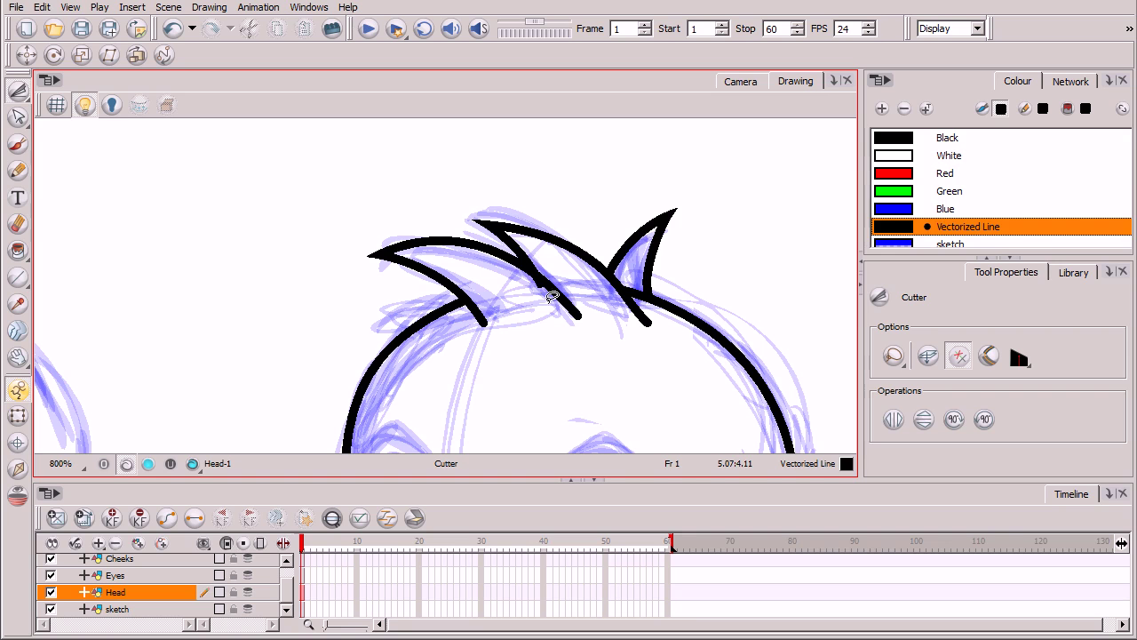
# Turn off the Cutter's mouse gesture mode and delete the leftover stub where the left and middle tufts meet.
pyautogui.press('2')
pyautogui.press('2')
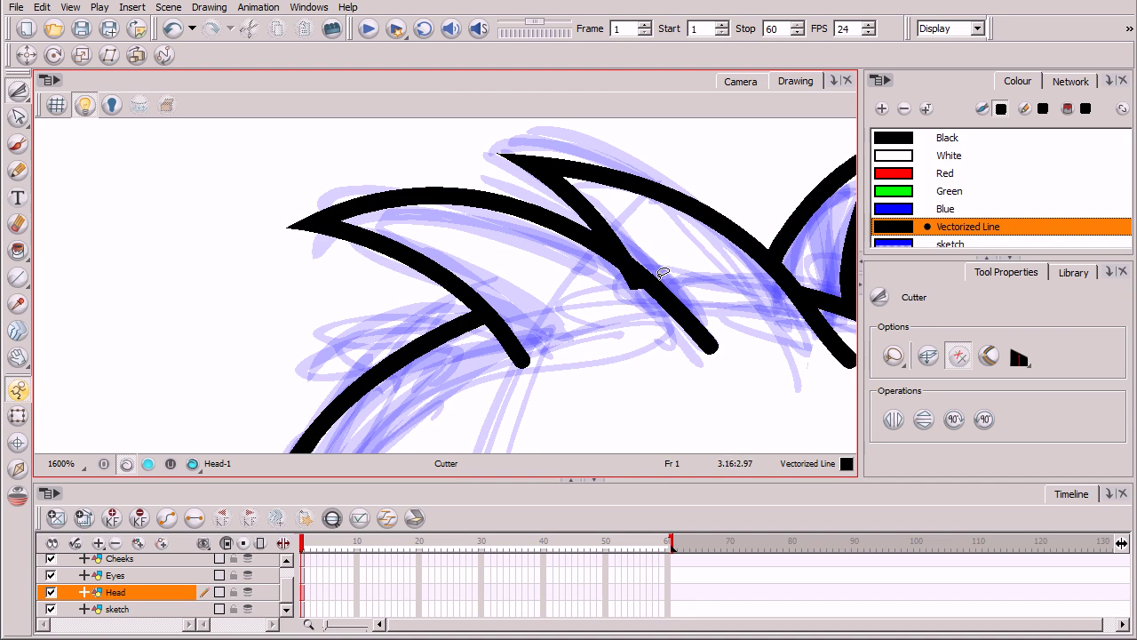
pyautogui.moveTo(669, 371); pyautogui.dragTo(603, 317)
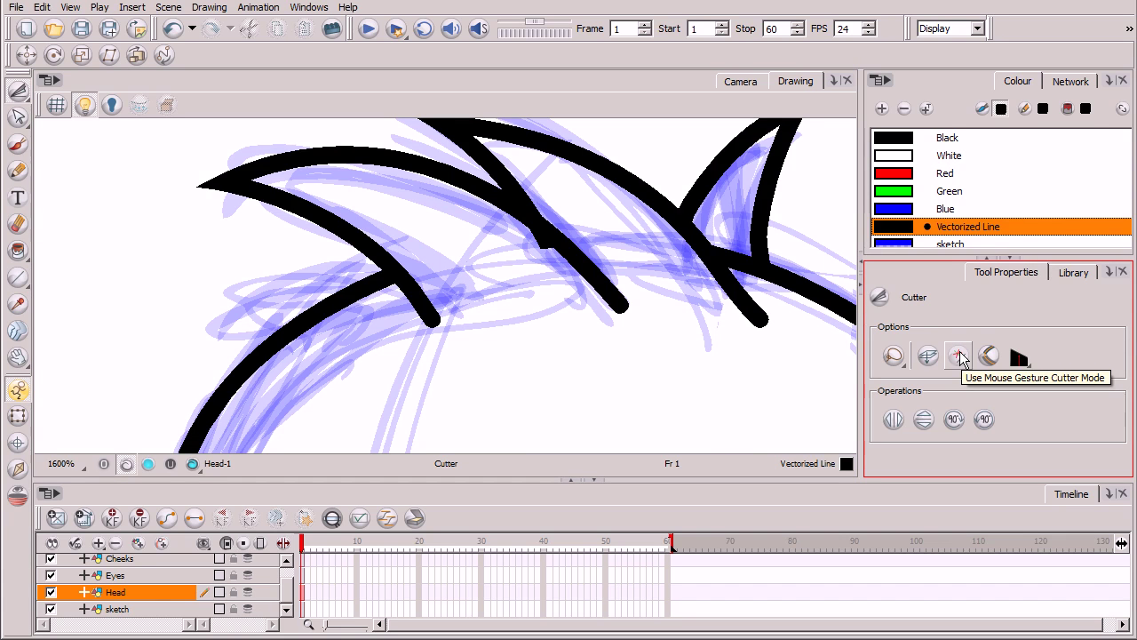
pyautogui.moveTo(534, 224)
pyautogui.mouseDown()
pyautogui.moveTo(554, 245)
pyautogui.moveTo(540, 249)
pyautogui.moveTo(530, 233)
pyautogui.mouseUp()
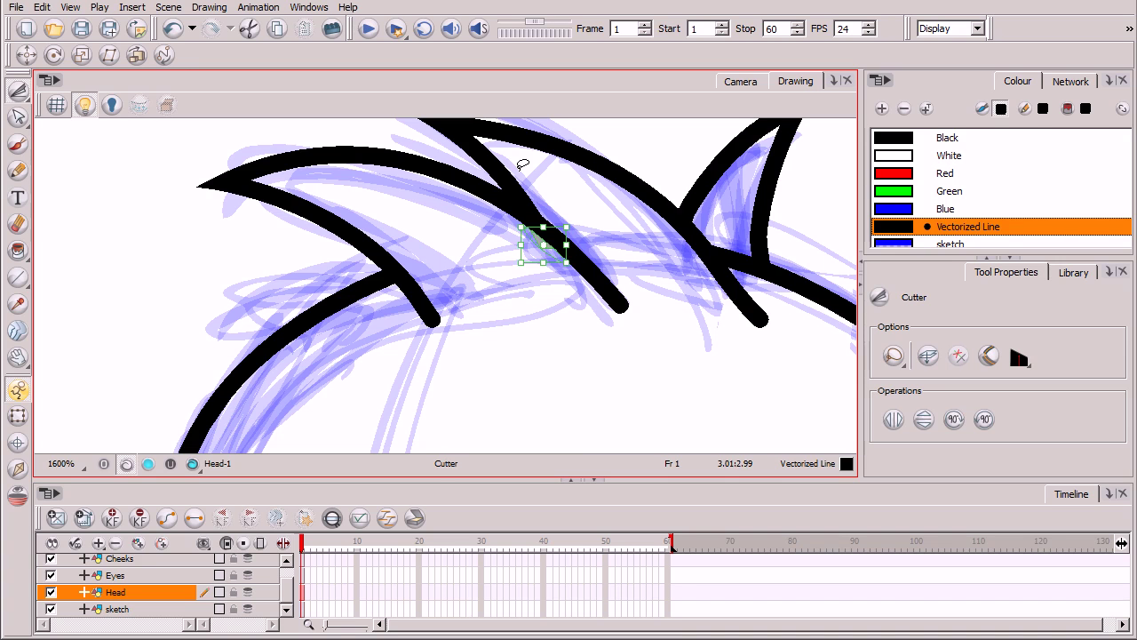
pyautogui.press('Escape')
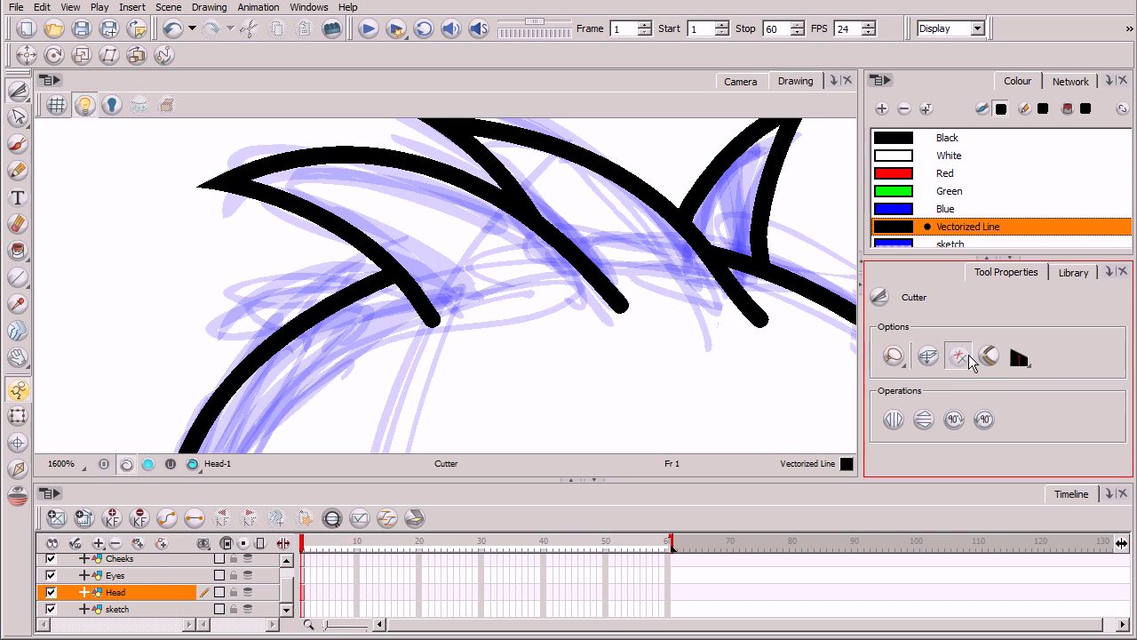
# Try cutting the leftover head outline piece beneath the right tuft in mouse gesture mode, undoing the cut.
pyautogui.press('space')
pyautogui.moveTo(786, 347); pyautogui.dragTo(591, 418)
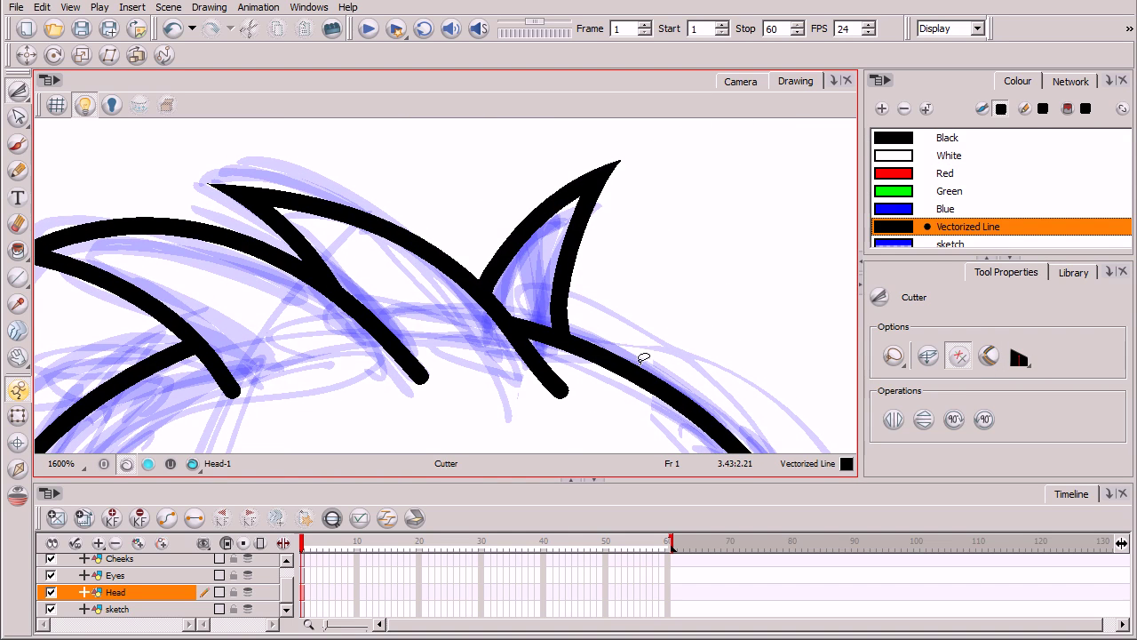
pyautogui.click(546, 345)
pyautogui.scroll(-3, 545, 257)
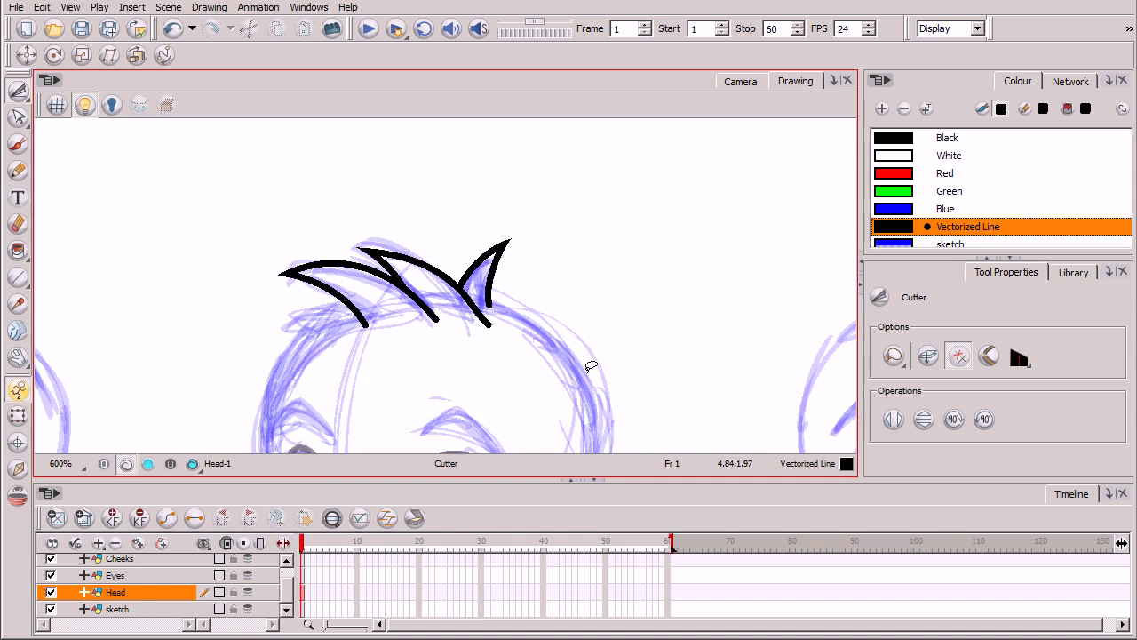
pyautogui.press('space')
pyautogui.moveTo(551, 376); pyautogui.dragTo(552, 333)
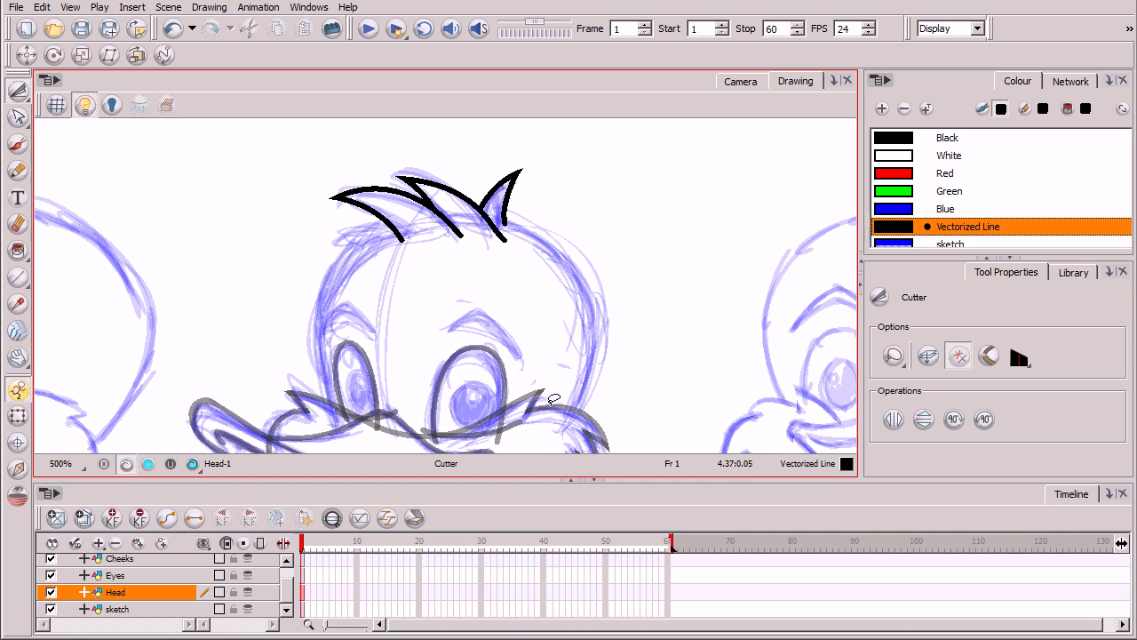
pyautogui.hotkey('ctrl', 'z')
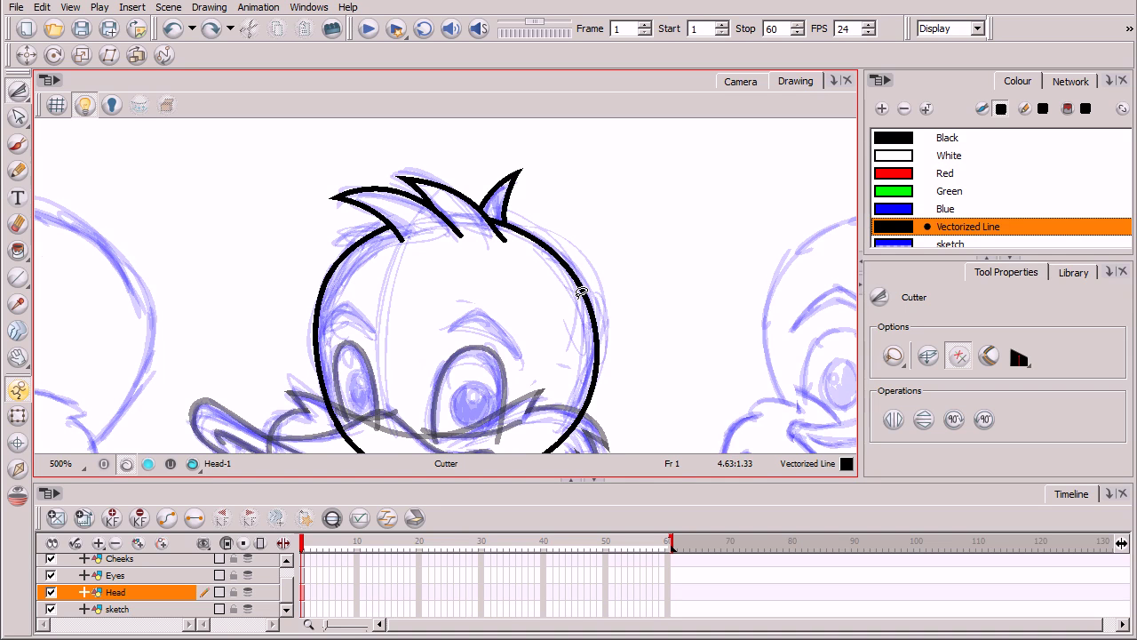
# Select the head outline to examine where it ends beneath the right tuft, and clear the selection.
pyautogui.scroll(3, 581, 292)
pyautogui.moveTo(643, 213); pyautogui.dragTo(592, 338)
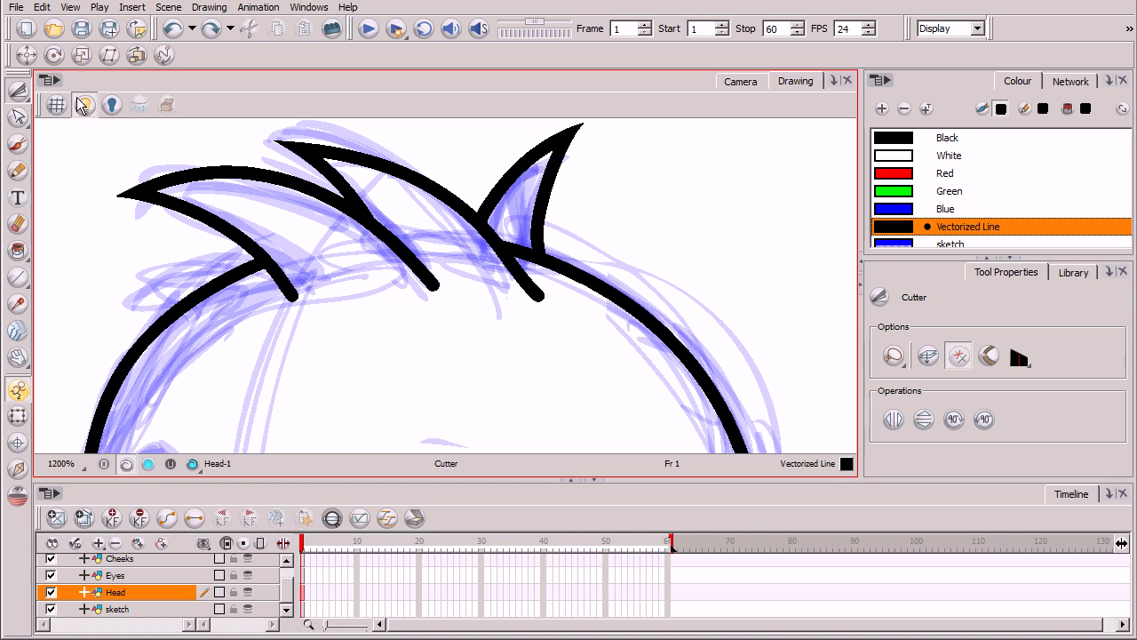
pyautogui.click(25, 96)
pyautogui.click(59, 91)
pyautogui.click(578, 281)
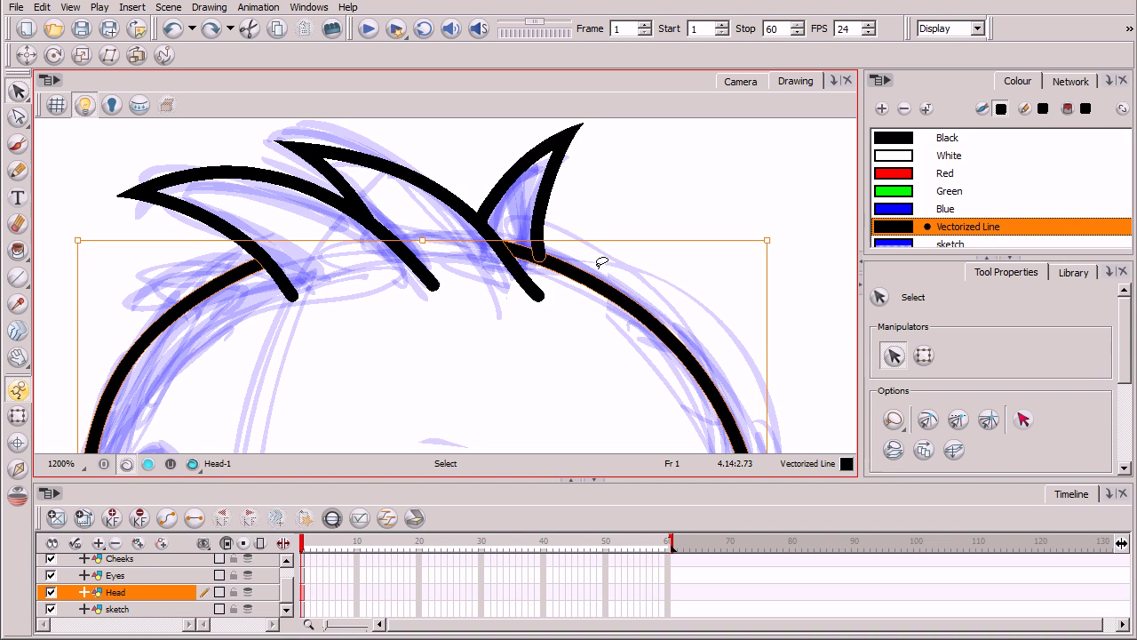
pyautogui.click(644, 201)
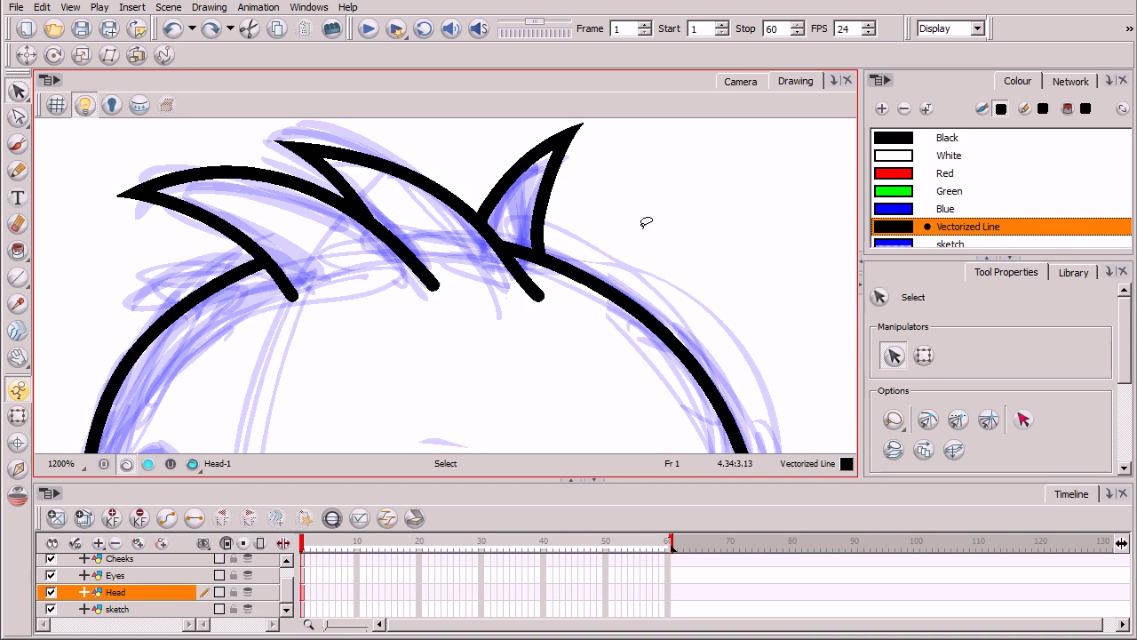
# With the Cutter's mouse gesture mode off, lasso and delete the leftover head outline piece beneath the right tuft.
pyautogui.moveTo(18, 91); pyautogui.dragTo(106, 107)
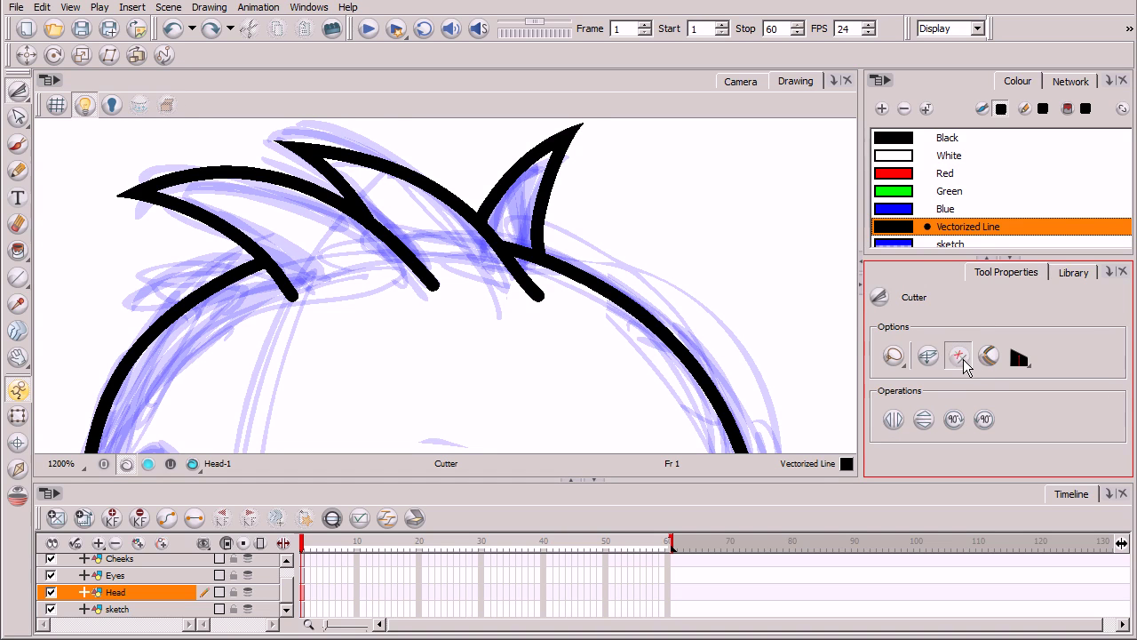
pyautogui.press('2')
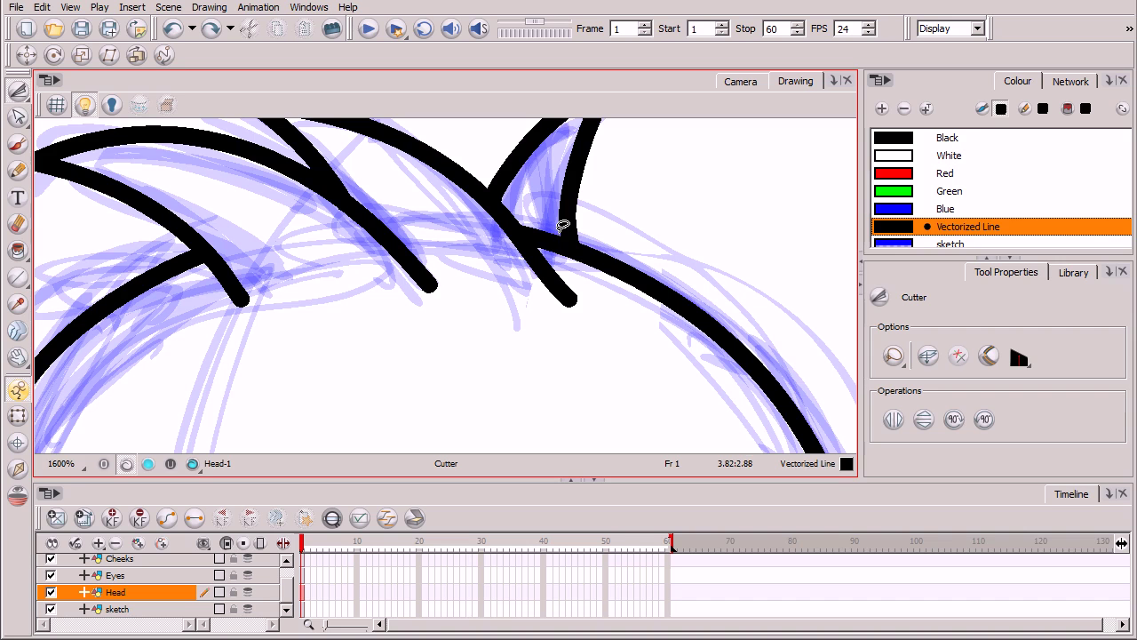
pyautogui.moveTo(562, 228)
pyautogui.mouseDown()
pyautogui.moveTo(571, 267)
pyautogui.moveTo(543, 253)
pyautogui.moveTo(519, 215)
pyautogui.moveTo(562, 224)
pyautogui.mouseUp()
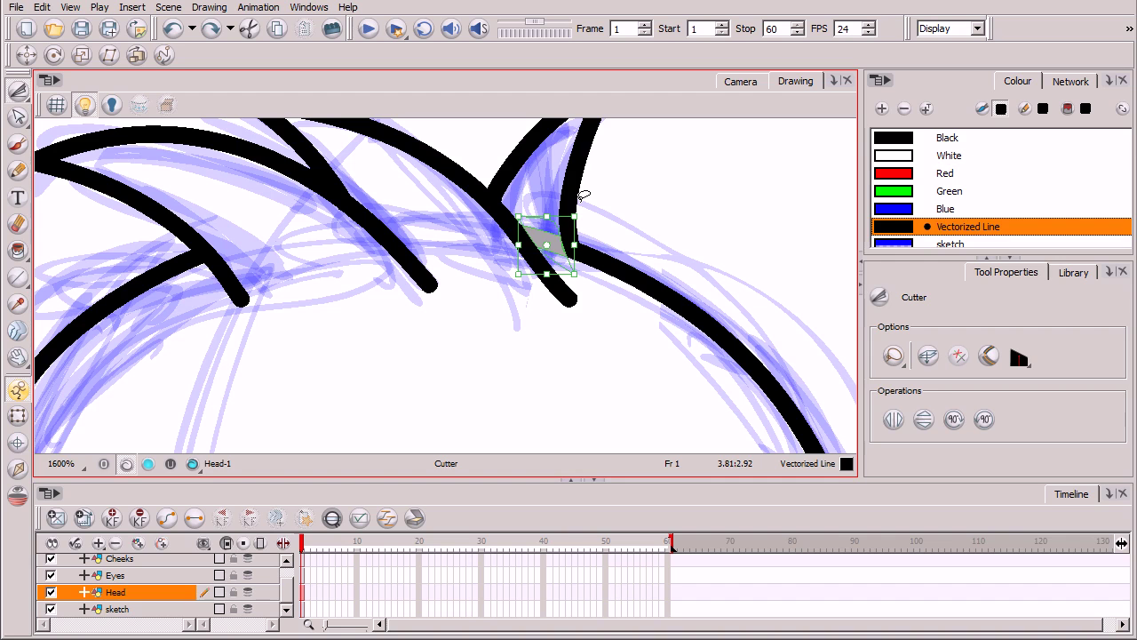
pyautogui.press('Delete')
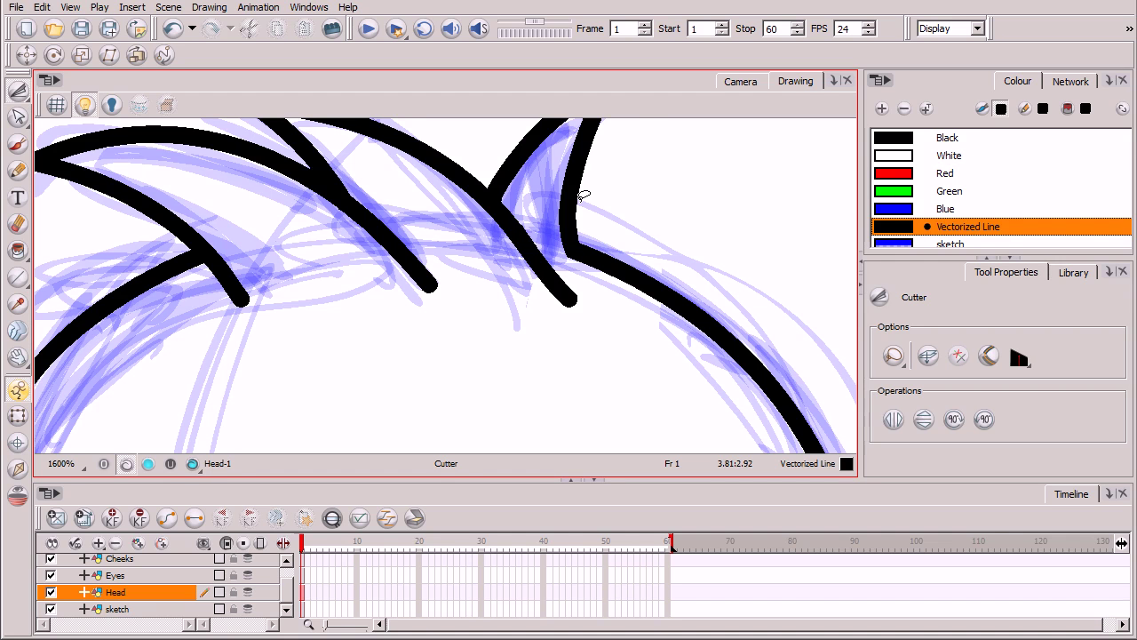
pyautogui.press('2')
pyautogui.press('2')
pyautogui.press('2')
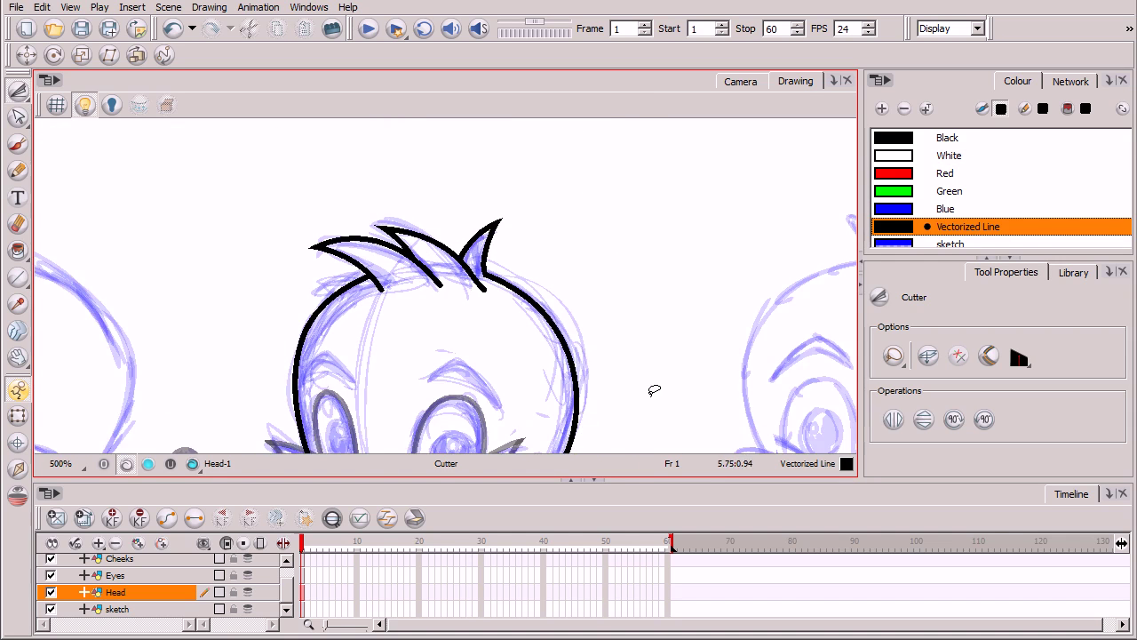
pyautogui.press('2')
pyautogui.moveTo(520, 423); pyautogui.dragTo(608, 282)
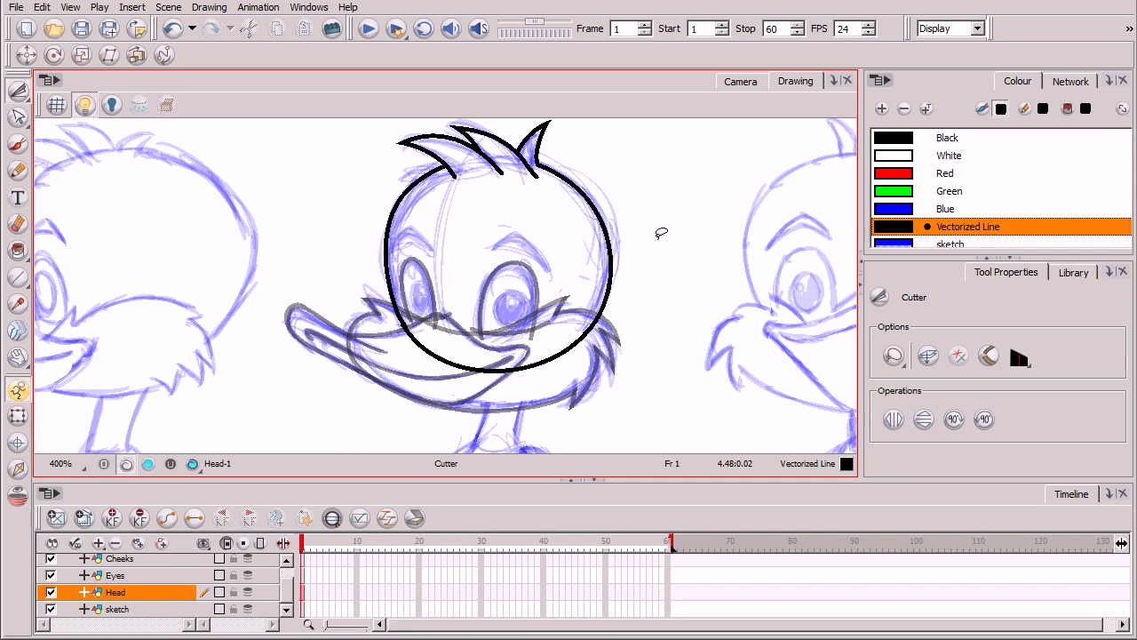
# Add two new drawing layers above the Beak layer and make the lower one active.
pyautogui.scroll(1, 292, 597)
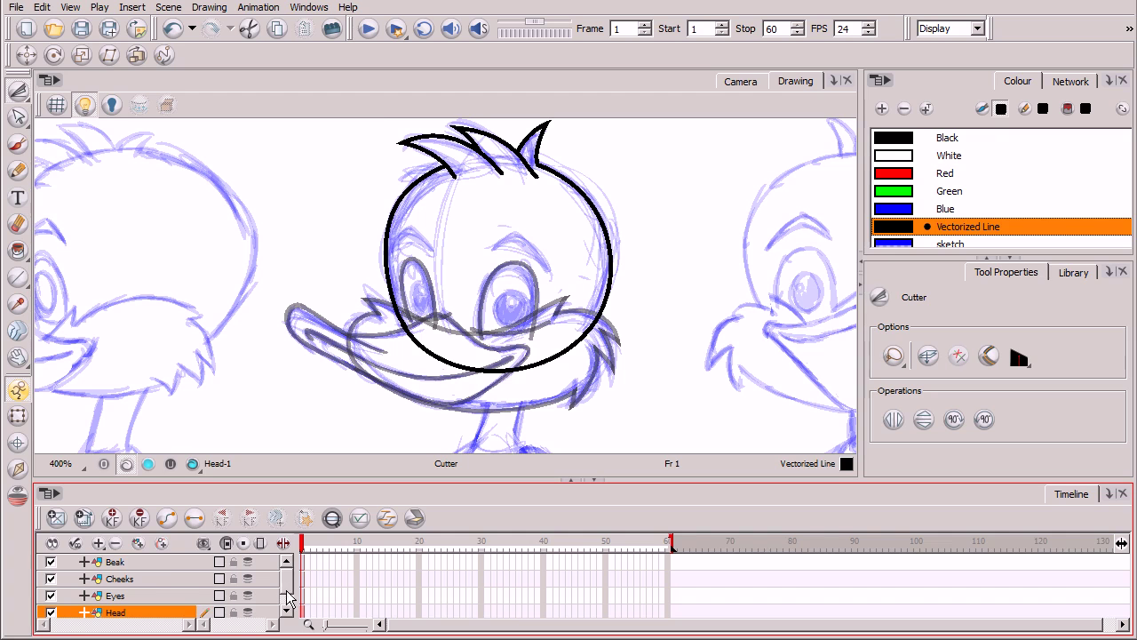
pyautogui.click(153, 562)
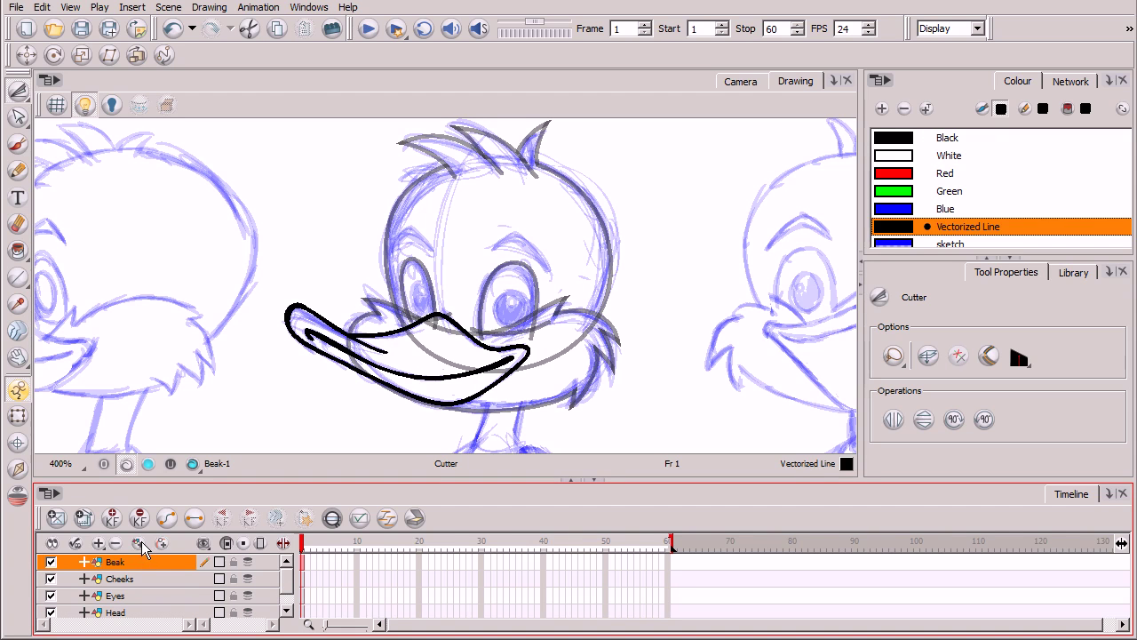
pyautogui.click(140, 541)
pyautogui.hotkey('ctrl', 'r')
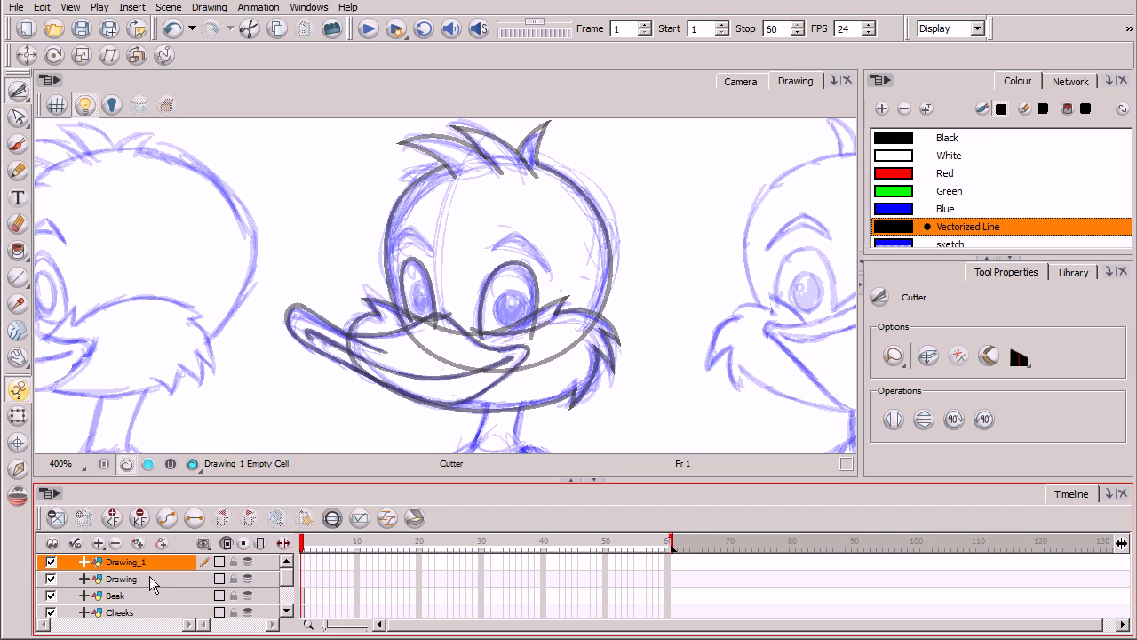
pyautogui.click(152, 579)
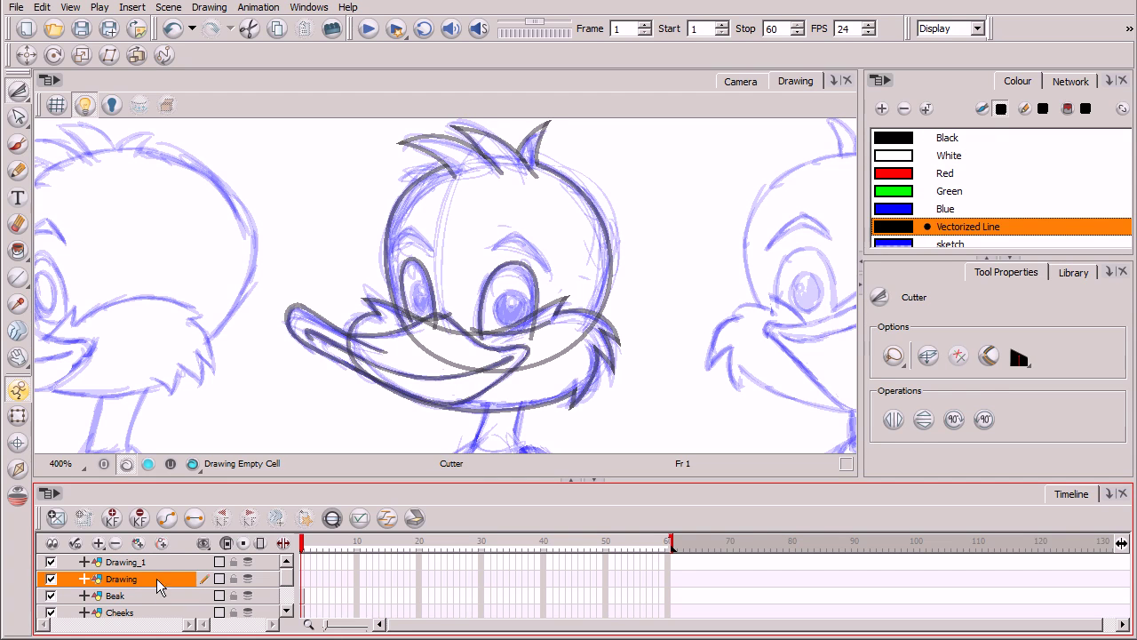
# Paint two overlapping curved strokes with the Brush over the sketched eyebrow above the right eye.
pyautogui.click(18, 143)
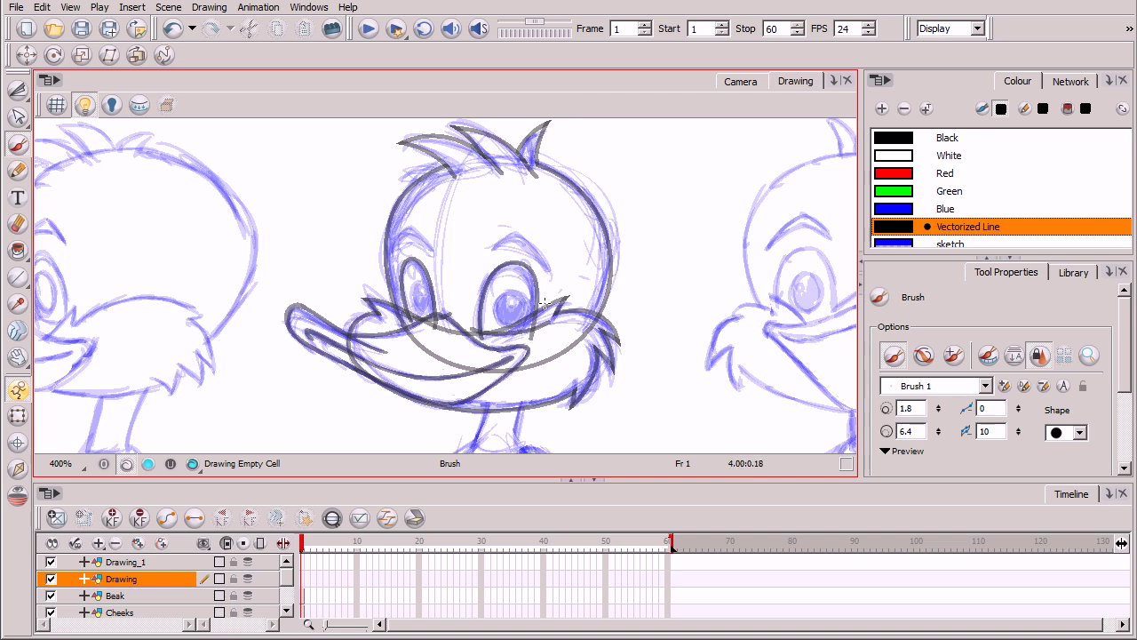
pyautogui.scroll(4, 564, 302)
pyautogui.press('space')
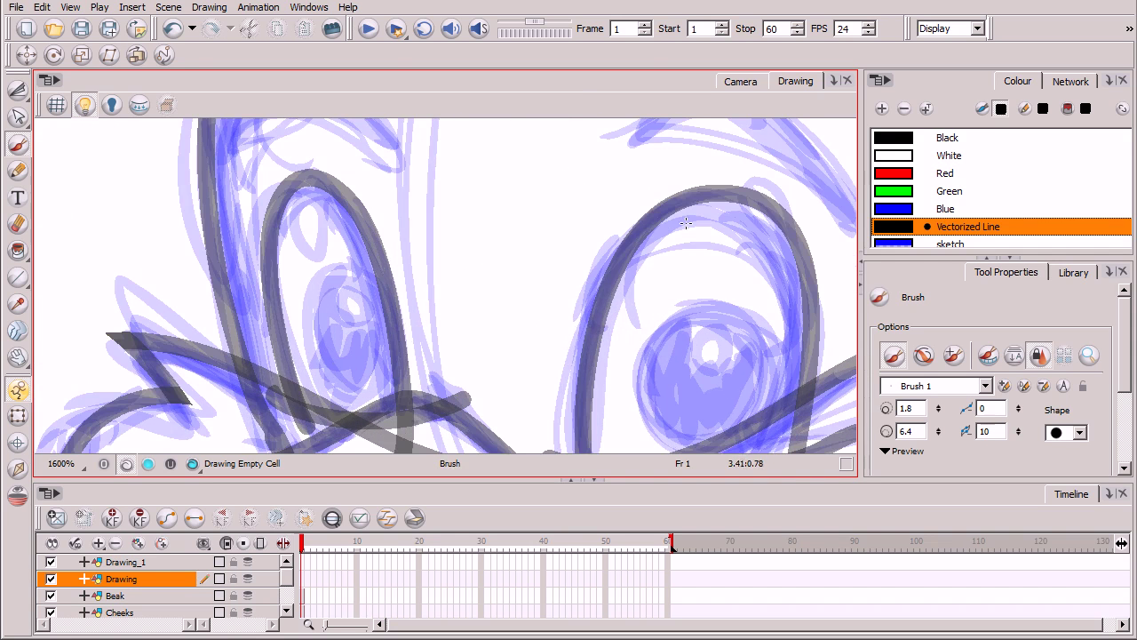
pyautogui.moveTo(758, 218); pyautogui.dragTo(383, 258)
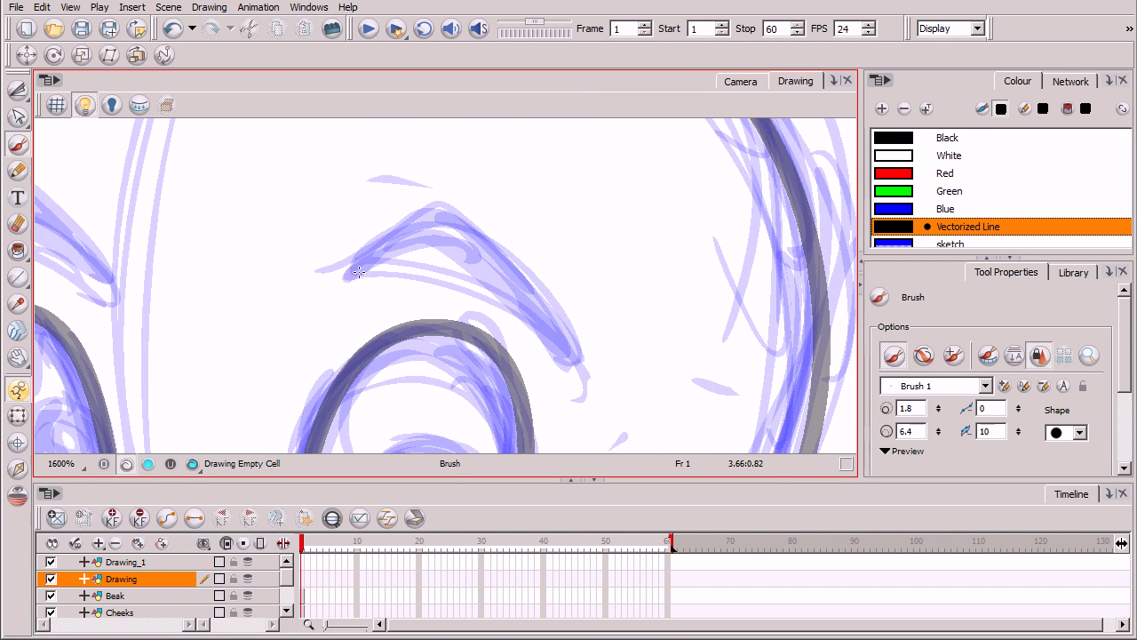
pyautogui.moveTo(333, 284)
pyautogui.mouseDown()
pyautogui.moveTo(410, 233)
pyautogui.moveTo(505, 293)
pyautogui.moveTo(586, 371)
pyautogui.mouseUp()
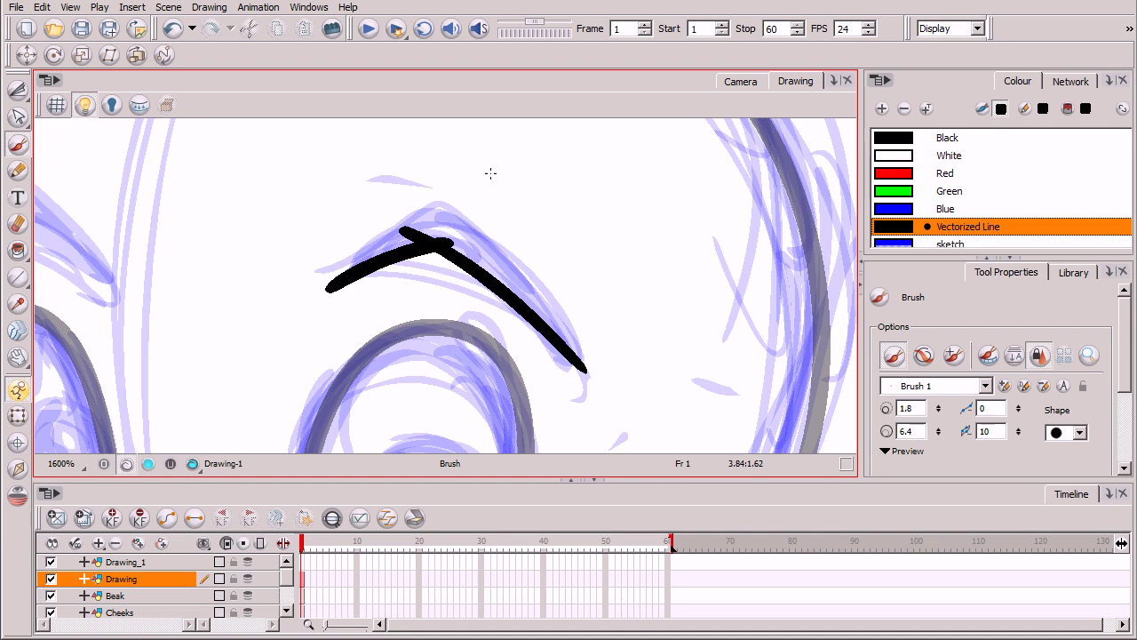
# Paint two upper strokes to close the eyebrow above the right eye and trim its overlapping ends with the Cutter's mouse gesture mode.
pyautogui.moveTo(346, 279)
pyautogui.mouseDown()
pyautogui.moveTo(343, 288)
pyautogui.moveTo(482, 189)
pyautogui.moveTo(502, 253)
pyautogui.moveTo(582, 378)
pyautogui.moveTo(739, 389)
pyautogui.moveTo(541, 323)
pyautogui.moveTo(549, 331)
pyautogui.mouseUp()
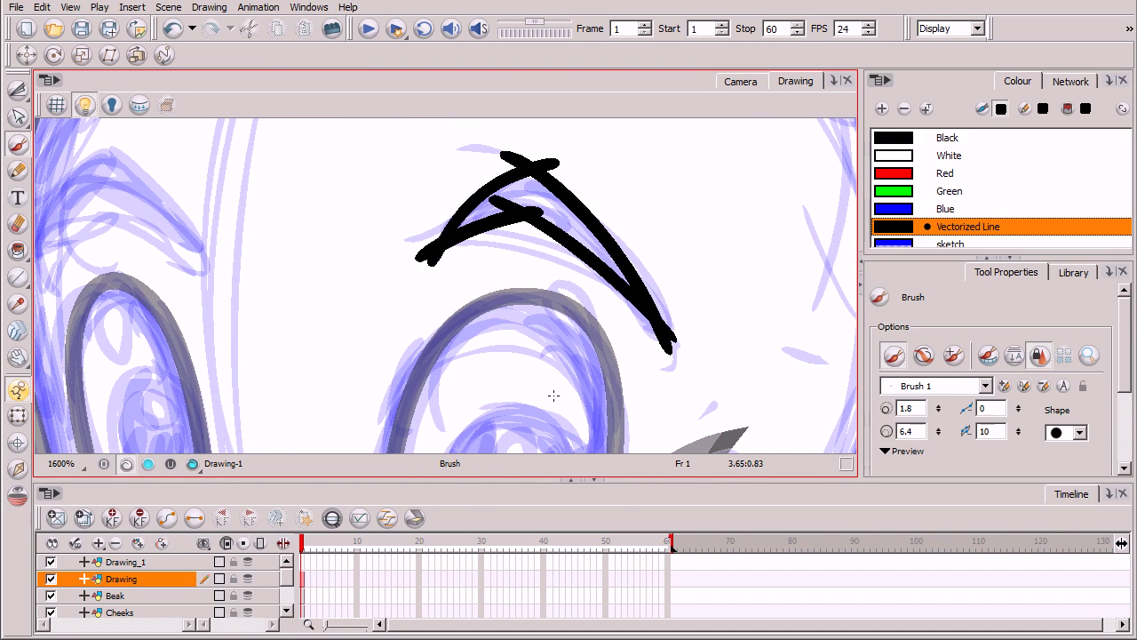
pyautogui.hotkey('alt', 't')
pyautogui.moveTo(498, 146); pyautogui.dragTo(564, 169)
pyautogui.press('Delete')
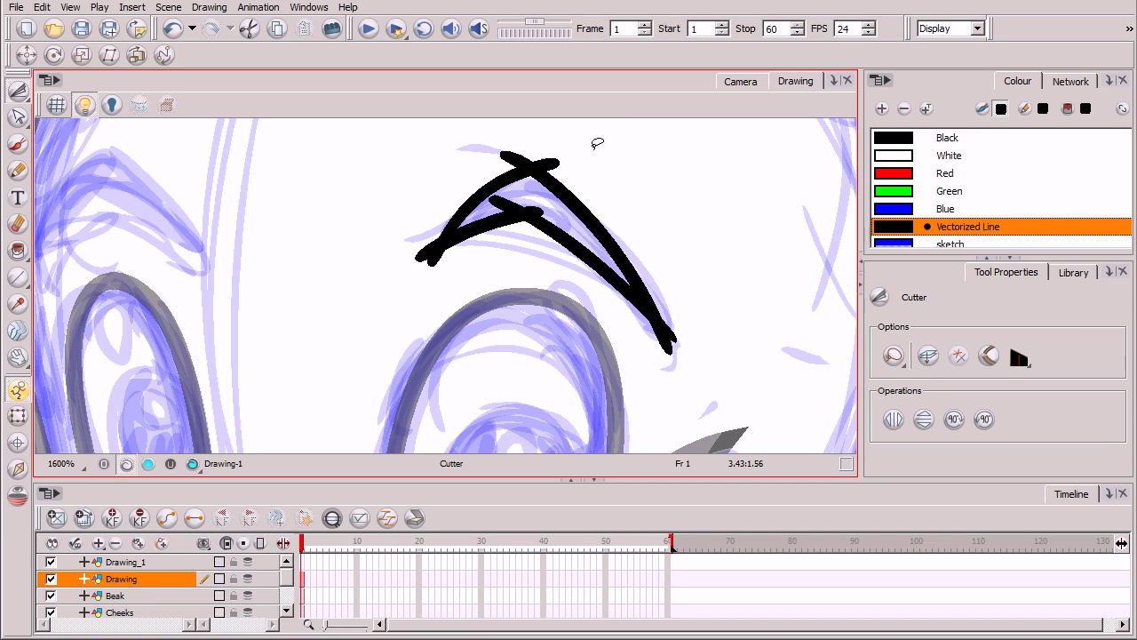
pyautogui.click(959, 356)
pyautogui.moveTo(549, 166)
pyautogui.mouseDown()
pyautogui.moveTo(502, 153)
pyautogui.moveTo(575, 138)
pyautogui.moveTo(566, 166)
pyautogui.moveTo(528, 113)
pyautogui.moveTo(544, 169)
pyautogui.mouseUp()
pyautogui.moveTo(489, 195)
pyautogui.mouseDown()
pyautogui.moveTo(511, 214)
pyautogui.moveTo(551, 217)
pyautogui.mouseUp()
pyautogui.moveTo(471, 216)
pyautogui.mouseDown()
pyautogui.moveTo(388, 289)
pyautogui.moveTo(417, 266)
pyautogui.mouseUp()
pyautogui.moveTo(677, 343)
pyautogui.mouseDown()
pyautogui.moveTo(684, 317)
pyautogui.moveTo(674, 304)
pyautogui.moveTo(684, 379)
pyautogui.moveTo(692, 375)
pyautogui.moveTo(667, 298)
pyautogui.moveTo(676, 373)
pyautogui.moveTo(667, 265)
pyautogui.moveTo(682, 303)
pyautogui.mouseUp()
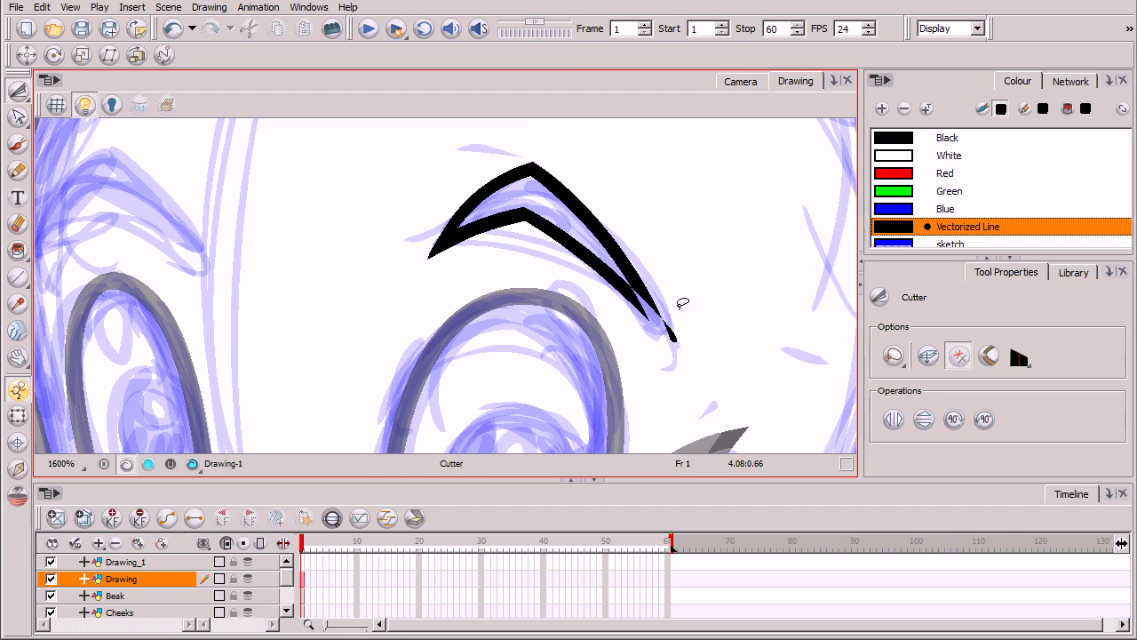
# Undo the last cut at the right eyebrow's outer tip, and lasso and delete the protruding end with mouse gesture mode off.
pyautogui.hotkey('ctrl', 'z')
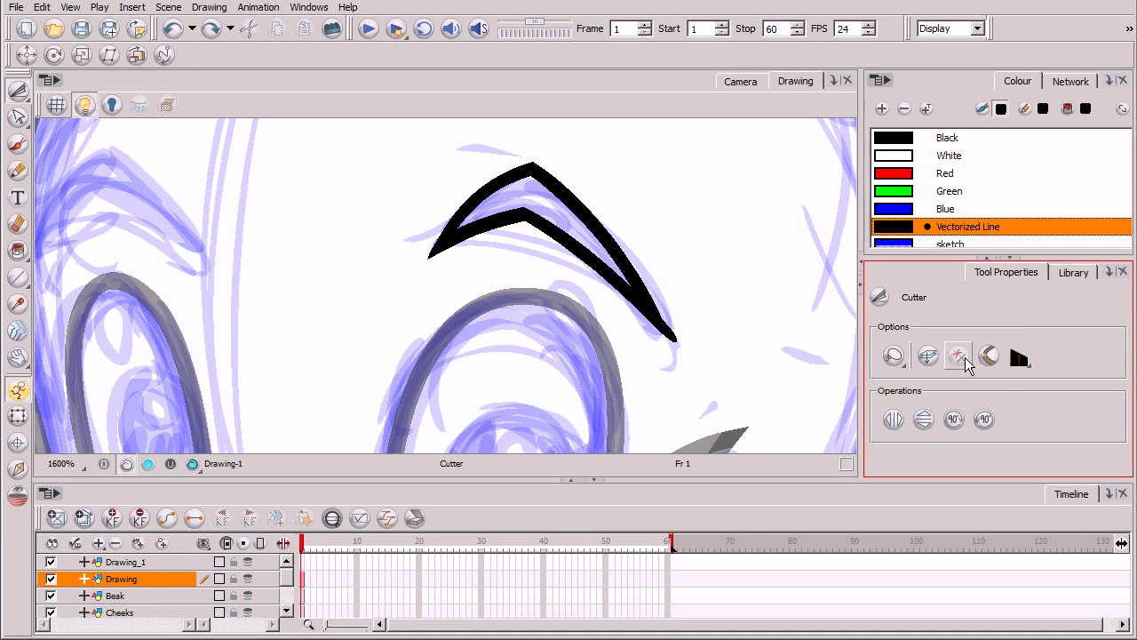
pyautogui.moveTo(666, 311)
pyautogui.mouseDown()
pyautogui.moveTo(681, 342)
pyautogui.moveTo(668, 330)
pyautogui.mouseUp()
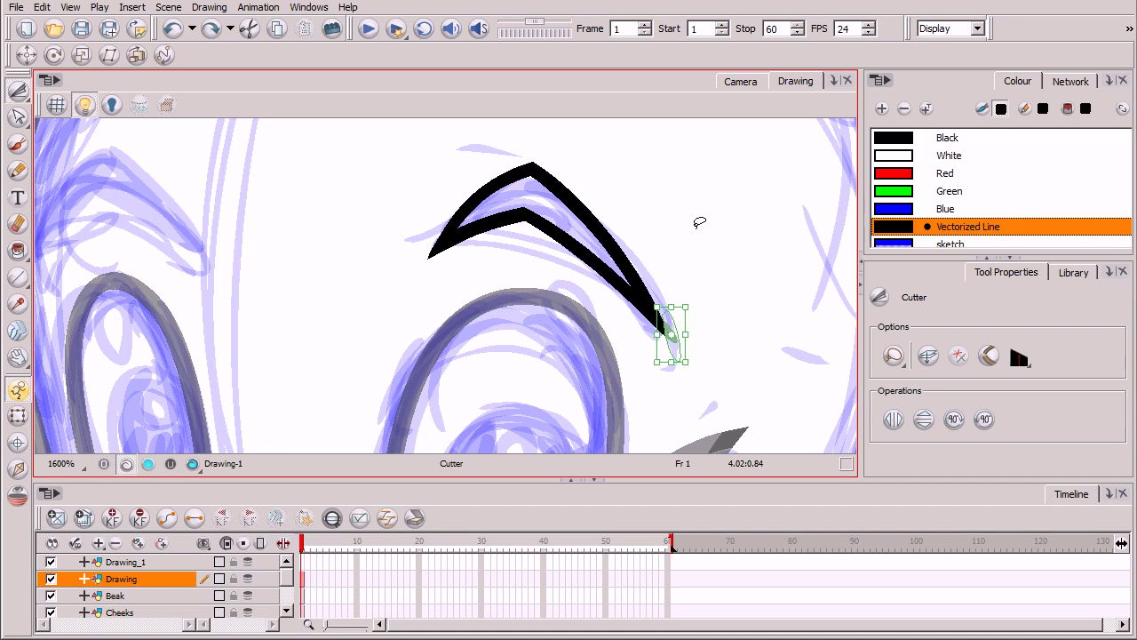
pyautogui.press('Delete')
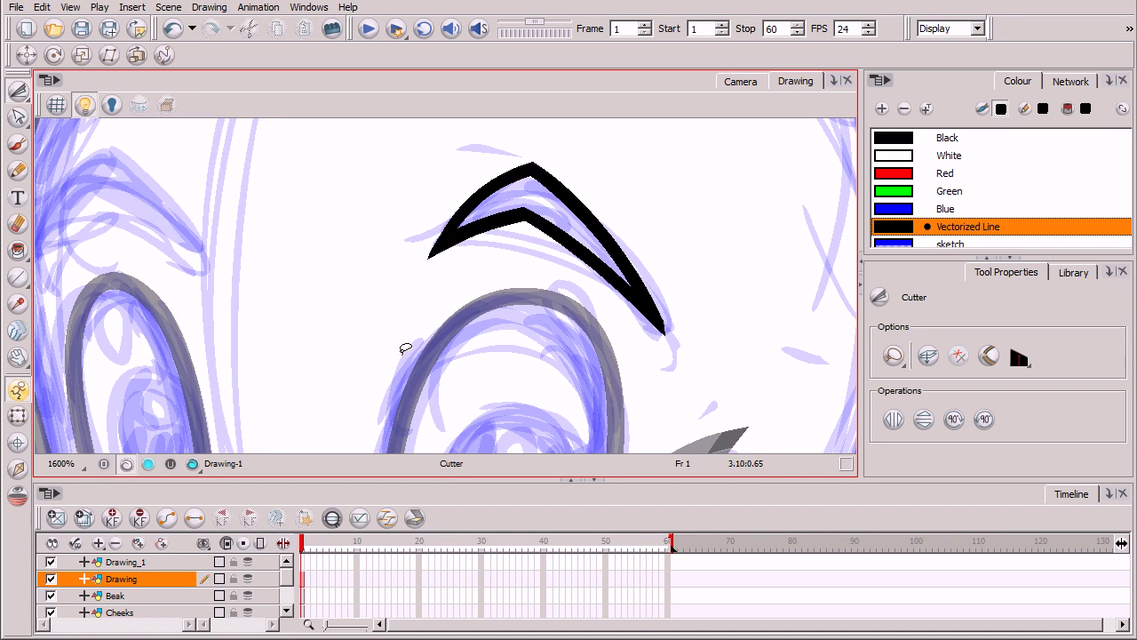
# On the Drawing_1 layer, paint four overlapping Brush strokes outlining the sketched eyebrow above the left eye.
pyautogui.moveTo(368, 335); pyautogui.dragTo(574, 358)
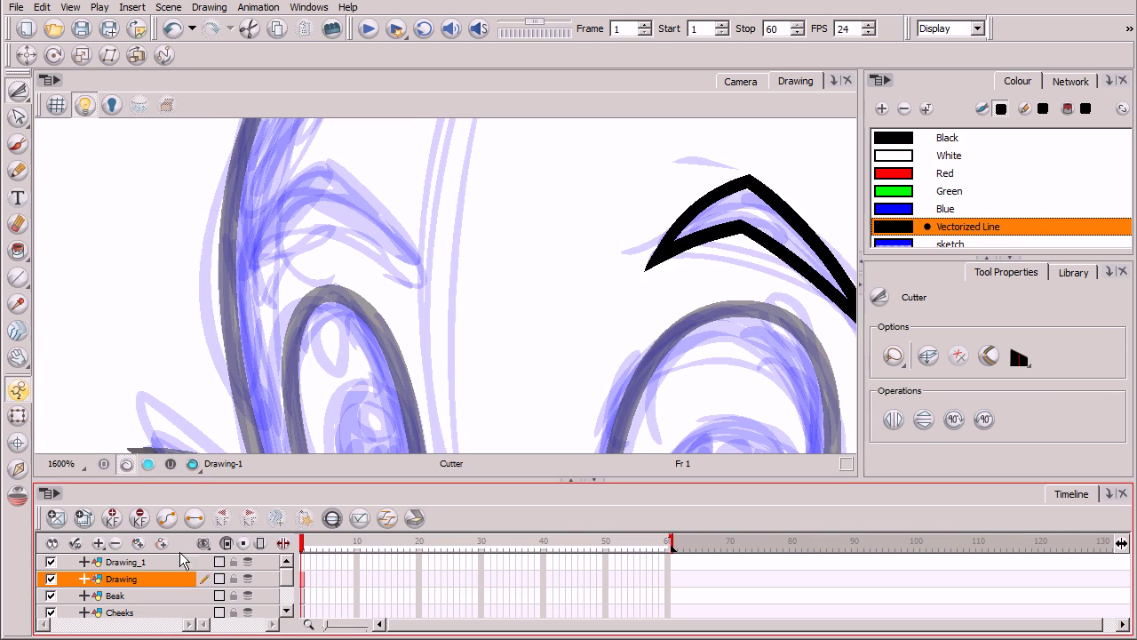
pyautogui.click(181, 564)
pyautogui.click(18, 143)
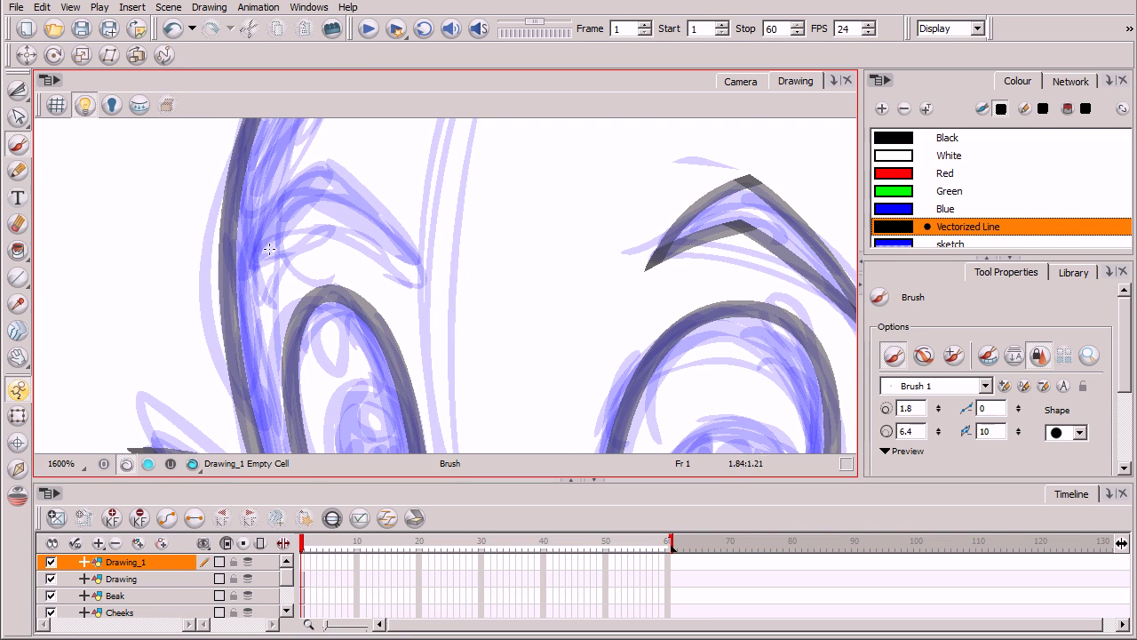
pyautogui.moveTo(252, 278)
pyautogui.mouseDown()
pyautogui.moveTo(315, 207)
pyautogui.moveTo(422, 266)
pyautogui.mouseUp()
pyautogui.moveTo(254, 277)
pyautogui.mouseDown()
pyautogui.moveTo(266, 221)
pyautogui.moveTo(308, 158)
pyautogui.moveTo(421, 266)
pyautogui.mouseUp()
# Trim the overlapping stroke ends at both peaks of the left eyebrow using the Cutter's mouse gesture mode.
pyautogui.hotkey('alt', 't')
pyautogui.moveTo(289, 129)
pyautogui.mouseDown()
pyautogui.moveTo(317, 127)
pyautogui.moveTo(322, 142)
pyautogui.mouseUp()
pyautogui.press('Delete')
pyautogui.click(959, 356)
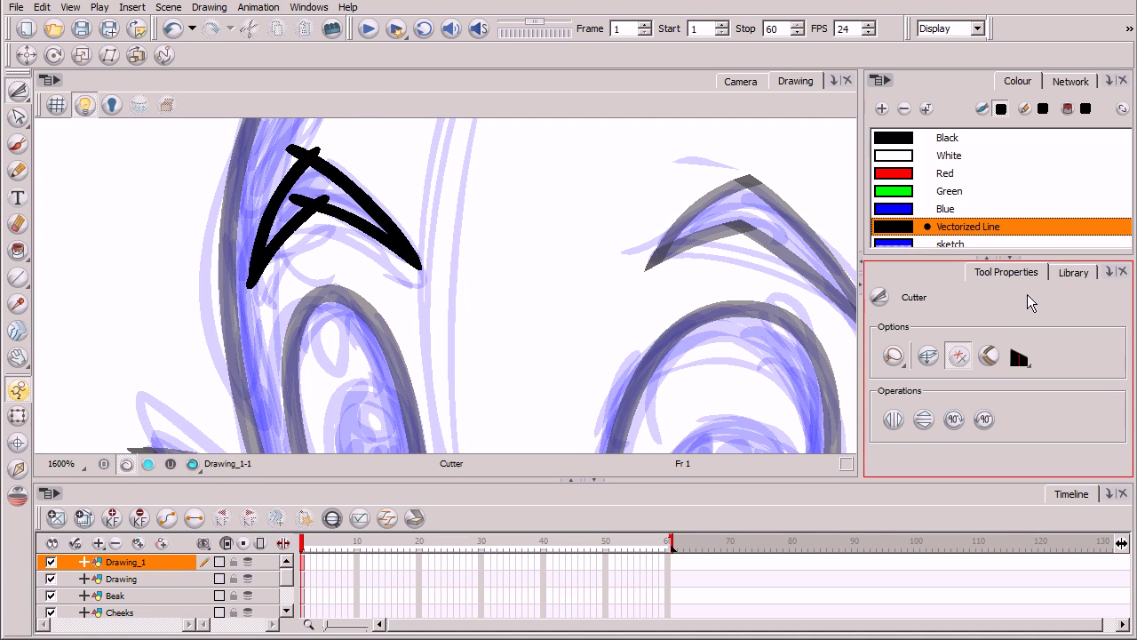
pyautogui.moveTo(289, 148); pyautogui.dragTo(320, 149)
pyautogui.moveTo(310, 192); pyautogui.dragTo(338, 172)
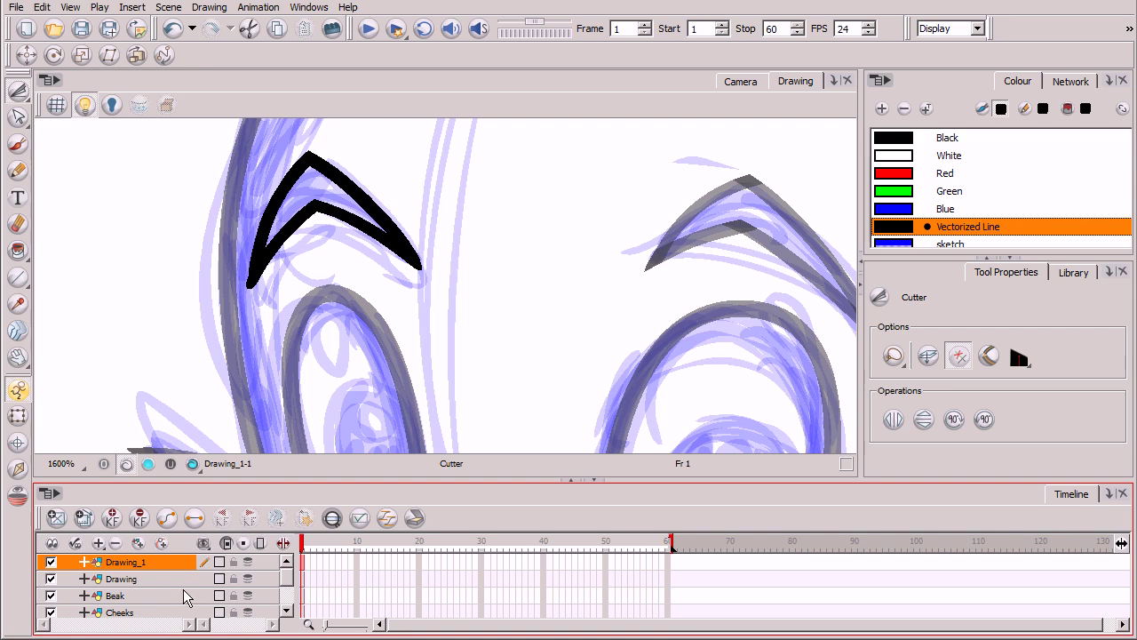
# Make the Beak layer the active drawing layer.
pyautogui.scroll(-3, 290, 584)
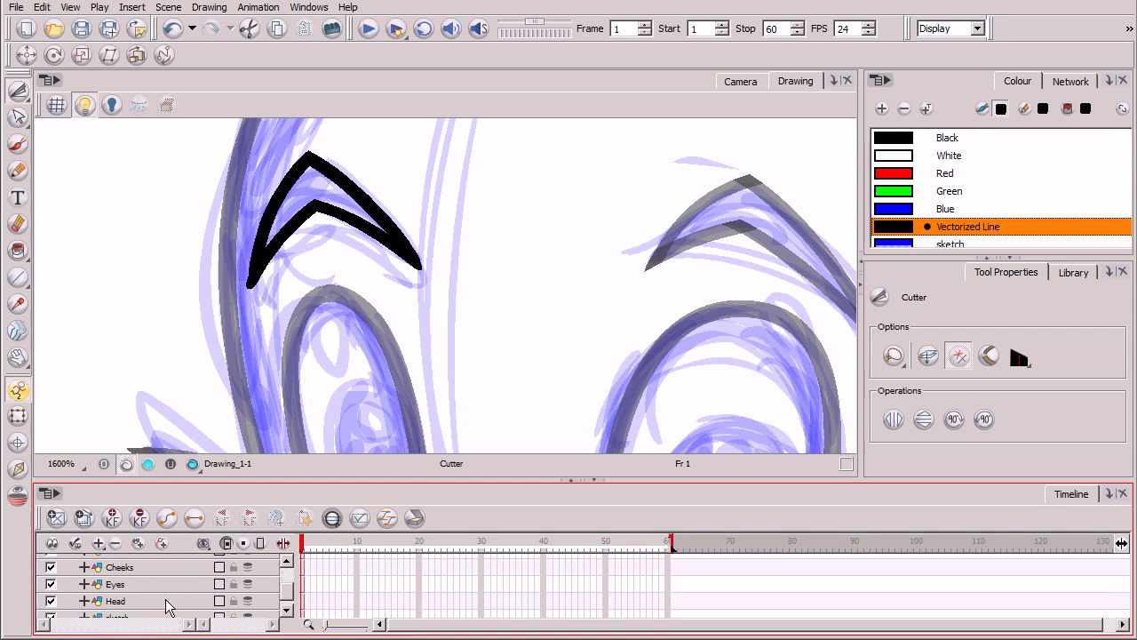
pyautogui.scroll(-1, 288, 591)
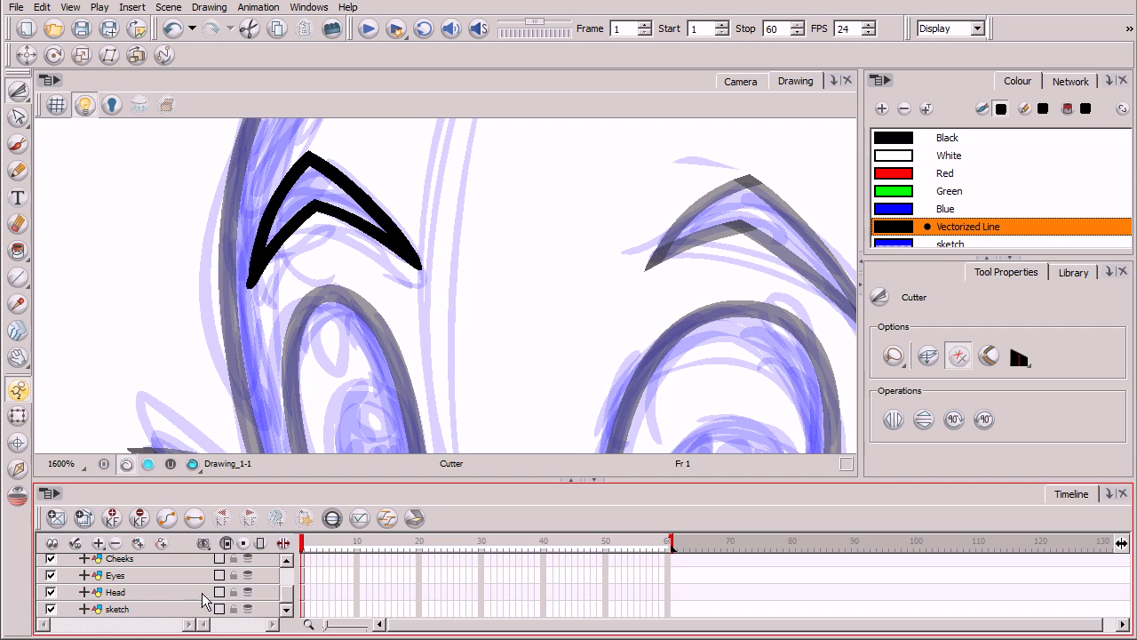
pyautogui.scroll(4, 290, 603)
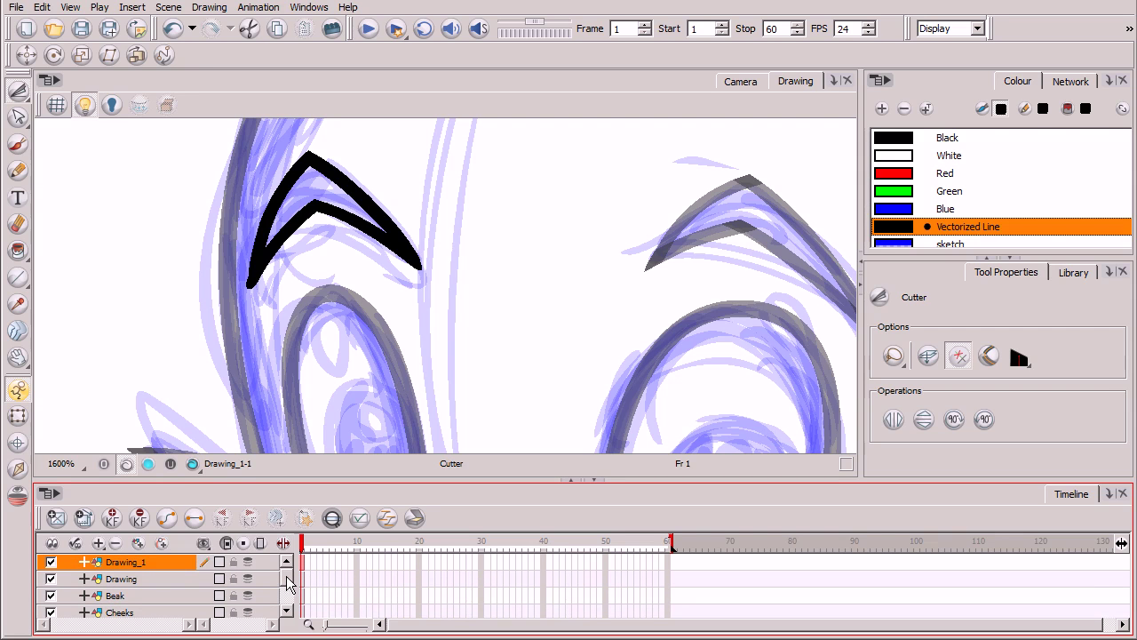
pyautogui.scroll(-1, 287, 587)
pyautogui.click(189, 585)
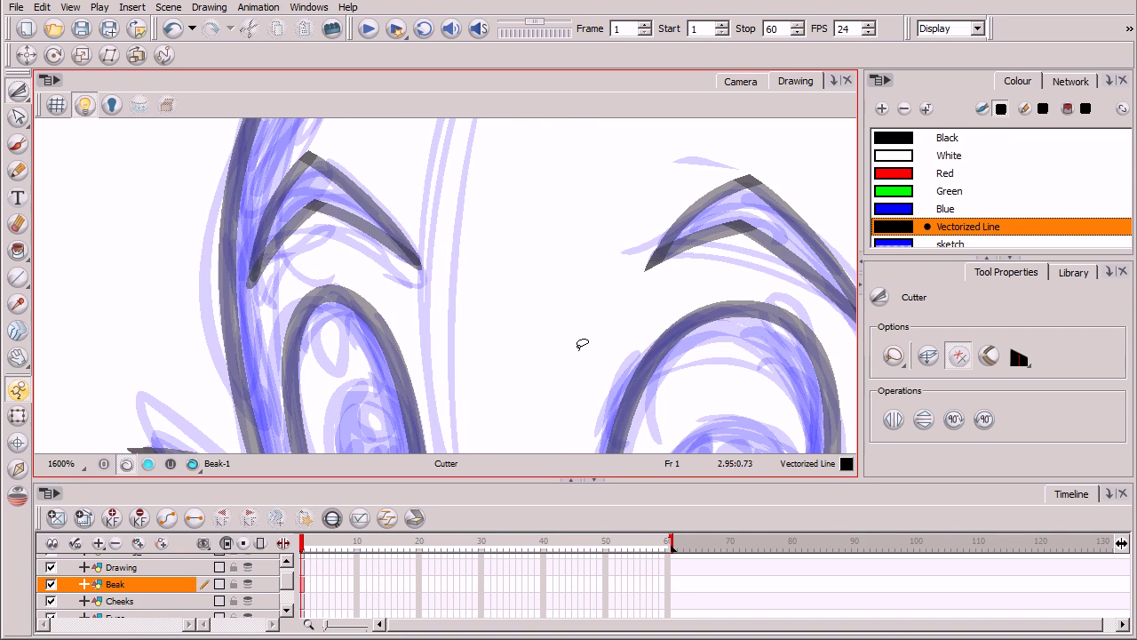
# With the Select tool, select the beak's tip stroke and its main outline in turn to examine how the outline is divided.
pyautogui.press('2')
pyautogui.press('2')
pyautogui.press('2')
pyautogui.press('2')
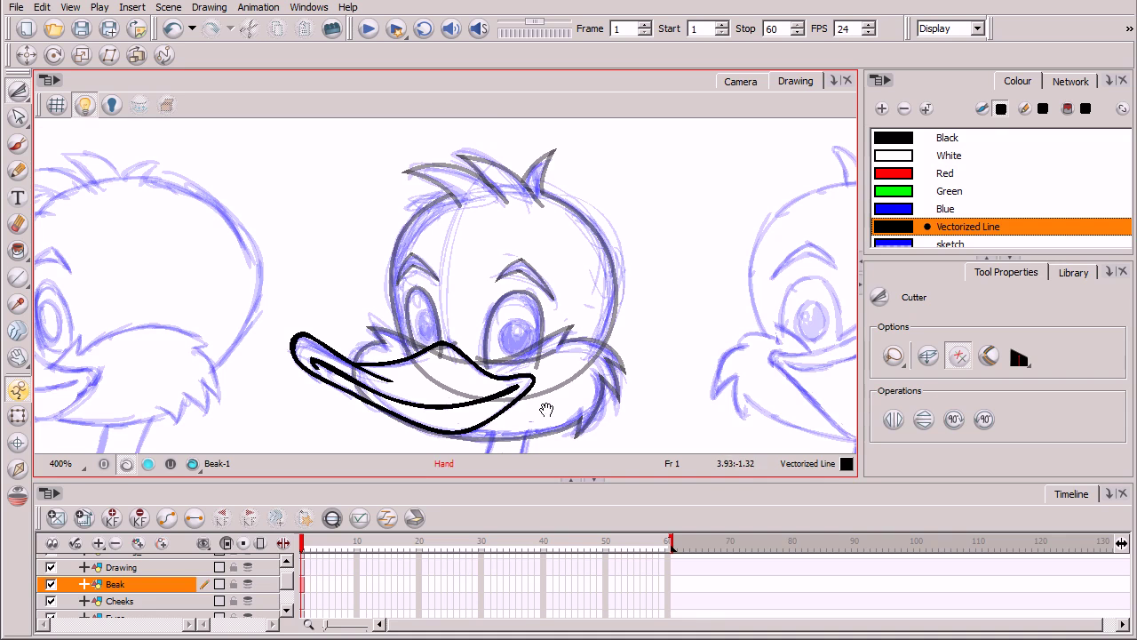
pyautogui.moveTo(545, 409); pyautogui.dragTo(559, 356)
pyautogui.moveTo(19, 90); pyautogui.dragTo(95, 87)
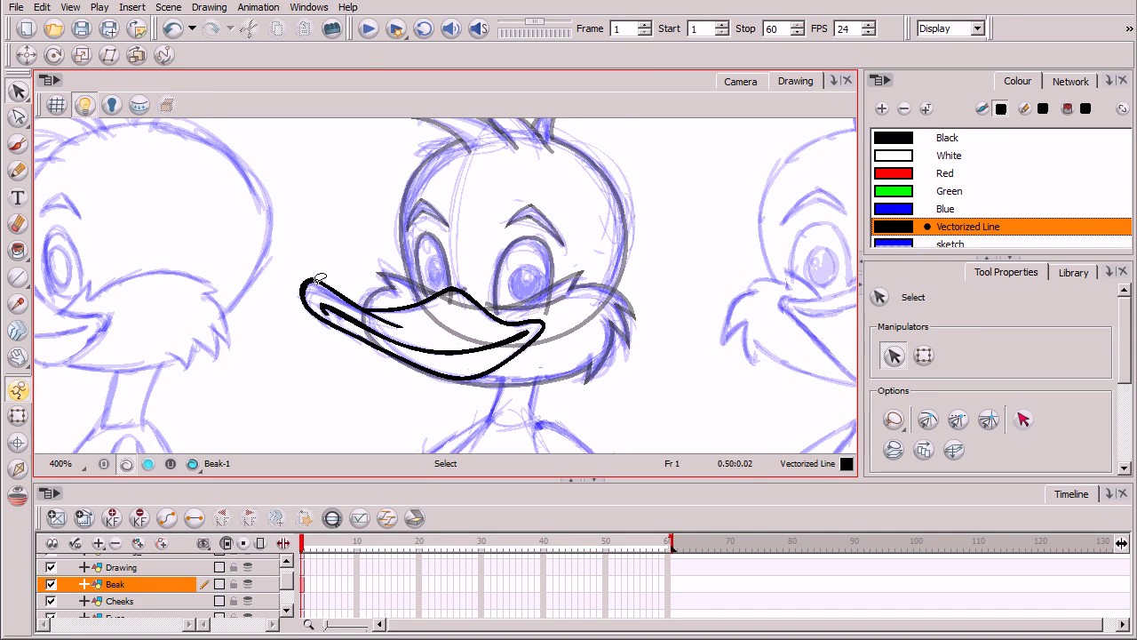
pyautogui.press('1')
pyautogui.press('1')
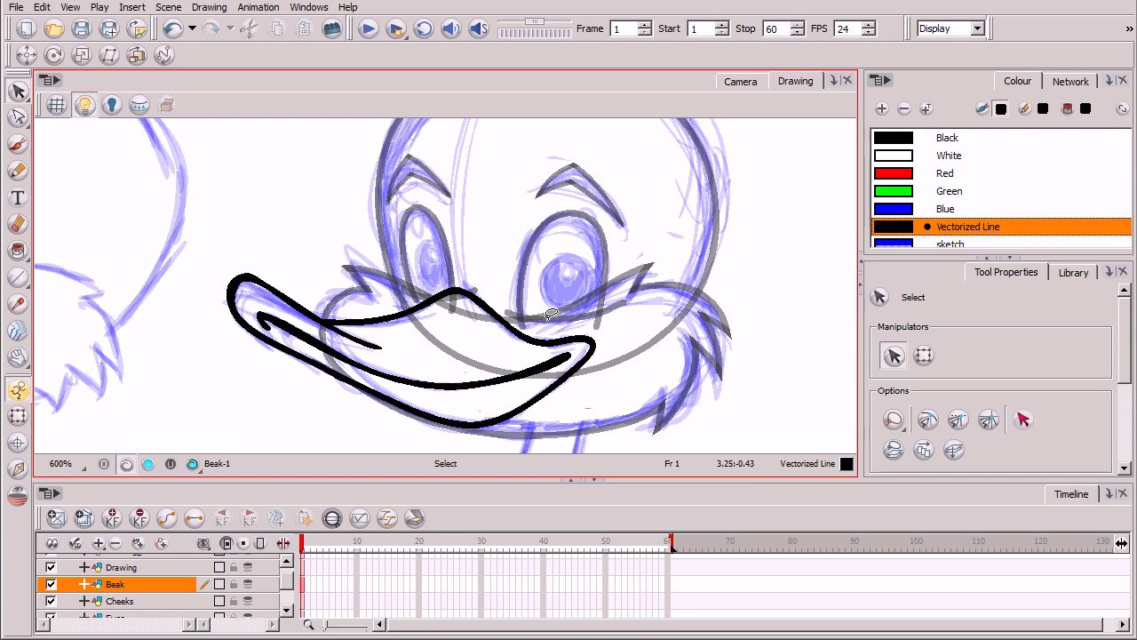
pyautogui.click(233, 283)
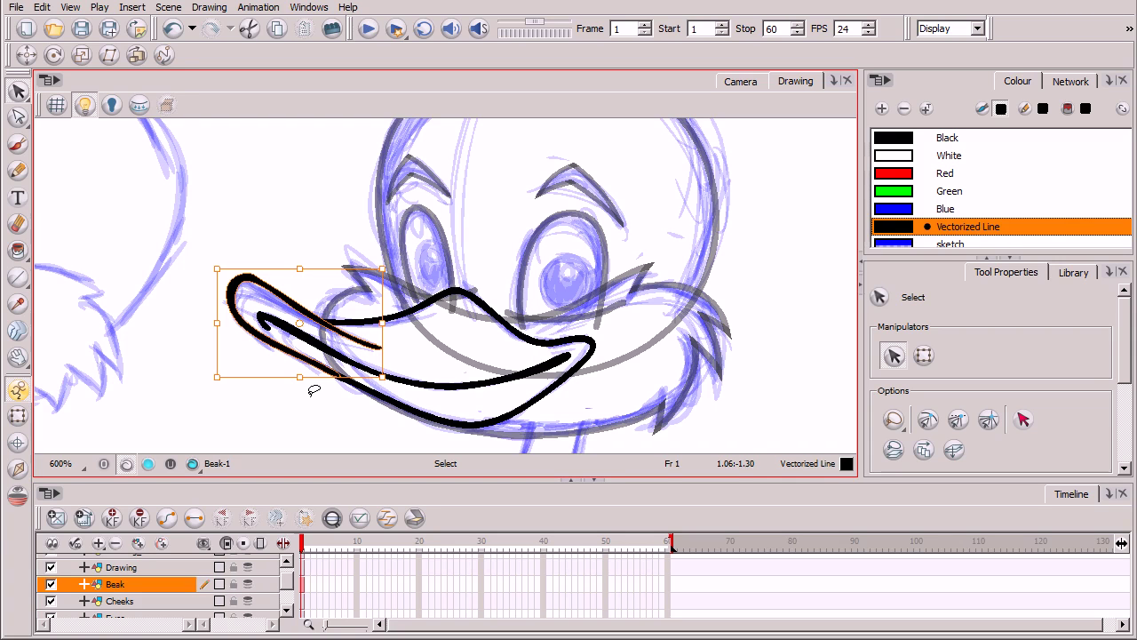
pyautogui.click(594, 343)
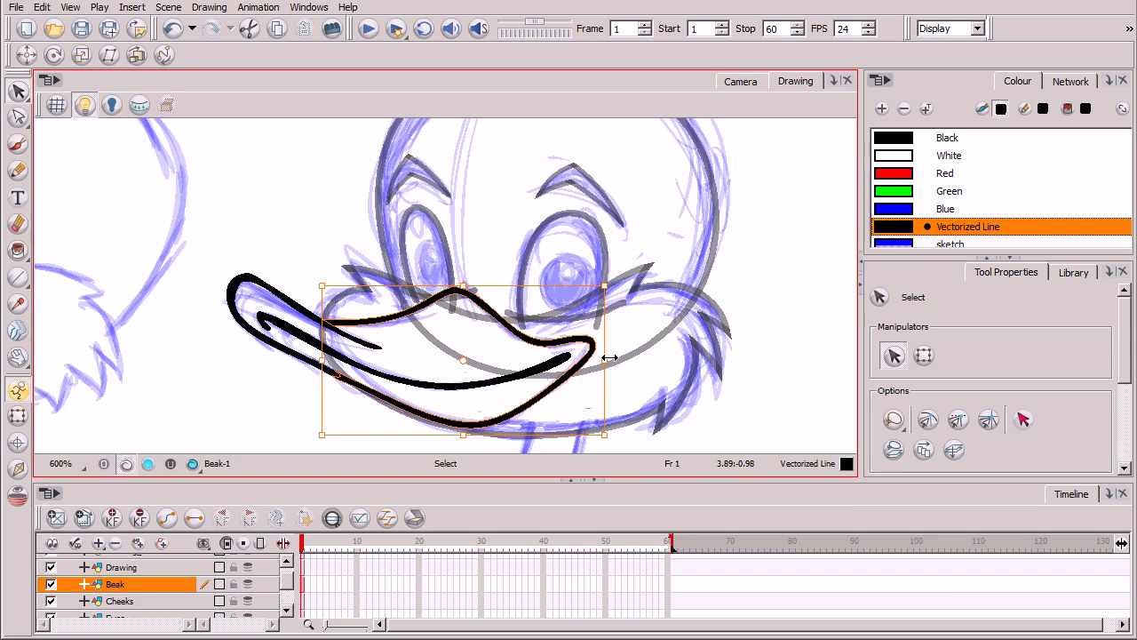
pyautogui.click(236, 281)
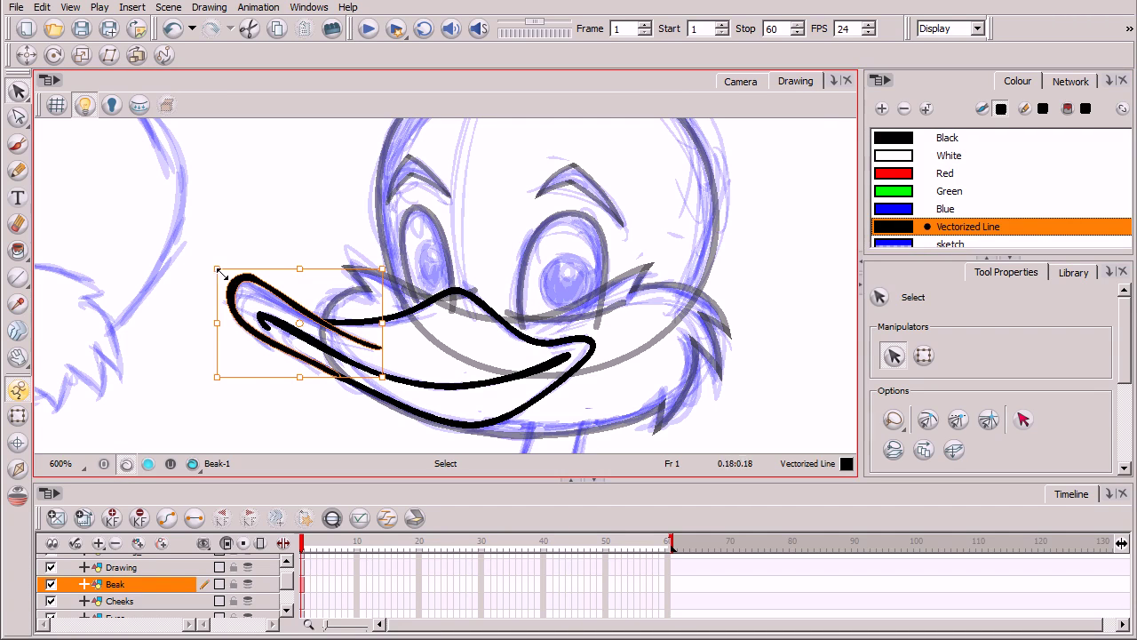
# Try moving the beak's tip stroke away from the rest of the outline, and undo the move.
pyautogui.moveTo(234, 284); pyautogui.dragTo(160, 213)
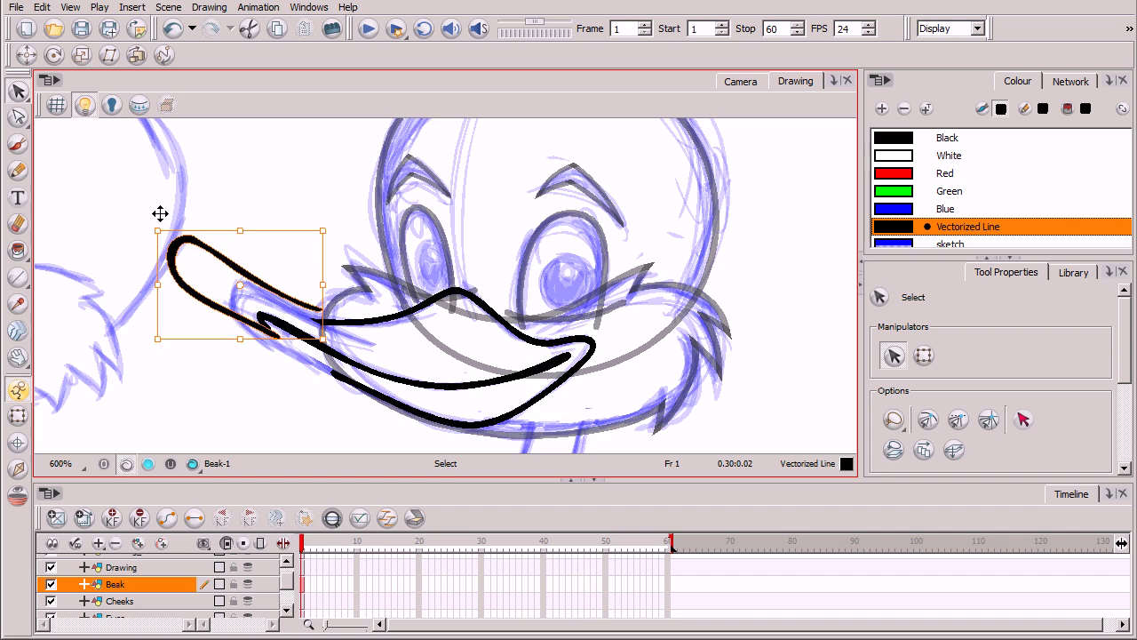
pyautogui.hotkey('ctrl', 'z')
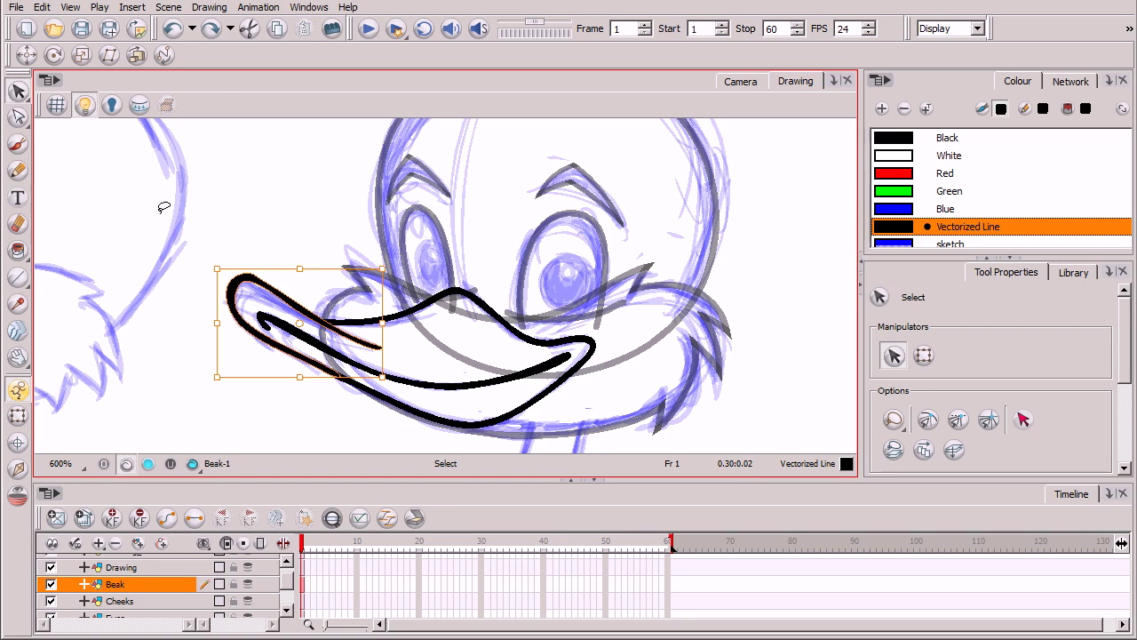
pyautogui.click(620, 372)
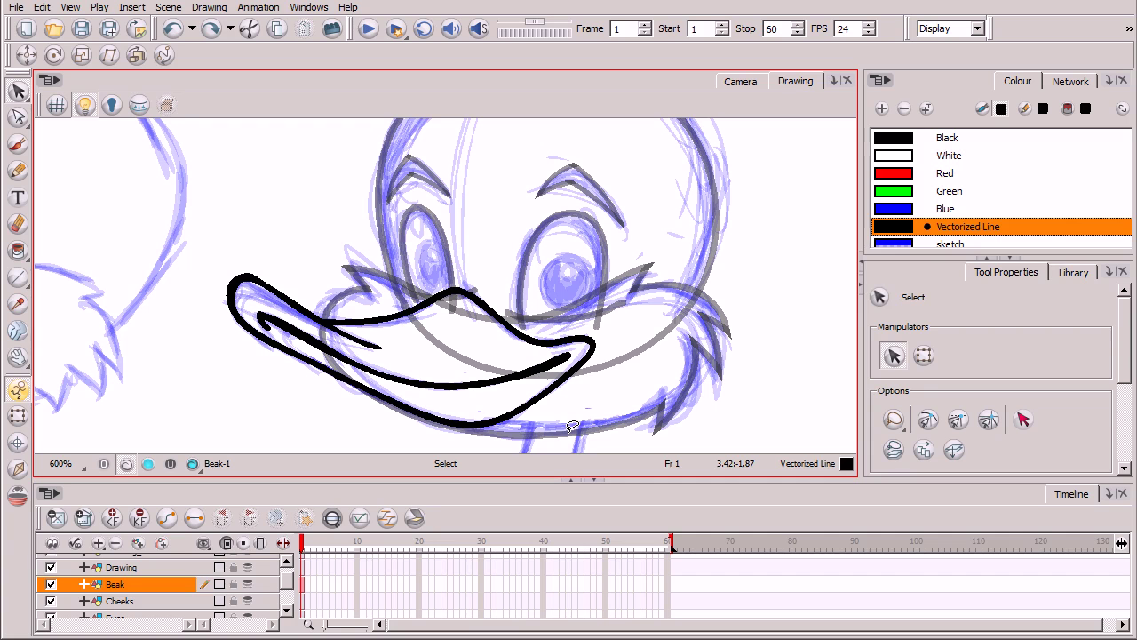
# Lasso all the beak strokes and merge the overlapping ones with the Flatten operation.
pyautogui.moveTo(461, 252)
pyautogui.mouseDown()
pyautogui.moveTo(326, 449)
pyautogui.moveTo(628, 424)
pyautogui.moveTo(702, 267)
pyautogui.mouseUp()
pyautogui.moveTo(1126, 320); pyautogui.dragTo(1127, 367)
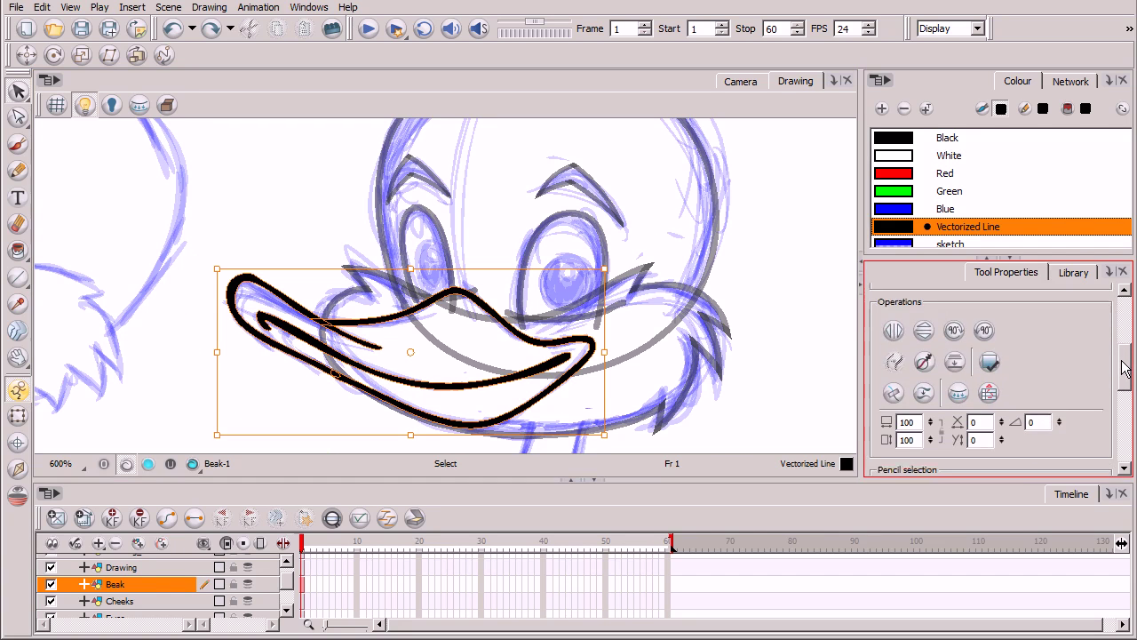
pyautogui.click(960, 371)
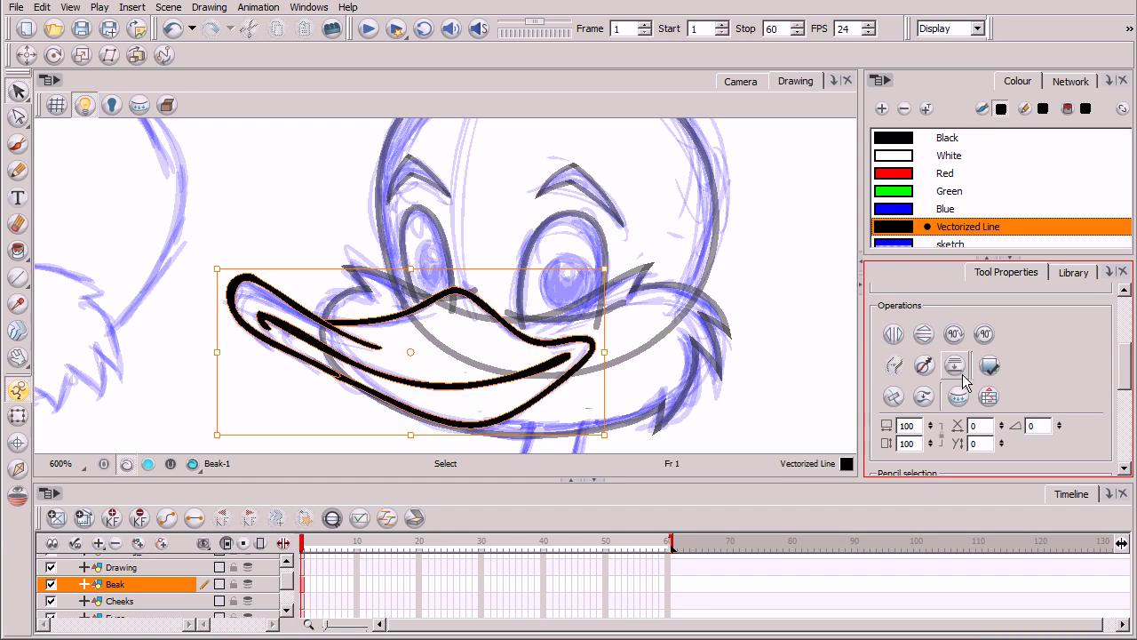
pyautogui.click(329, 395)
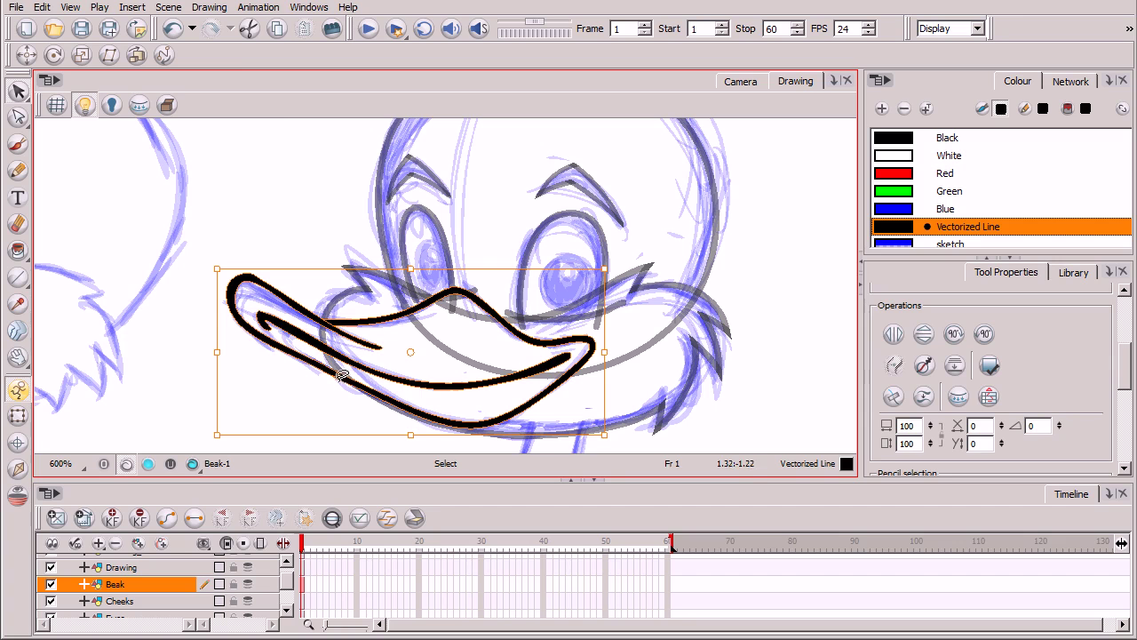
pyautogui.click(220, 7)
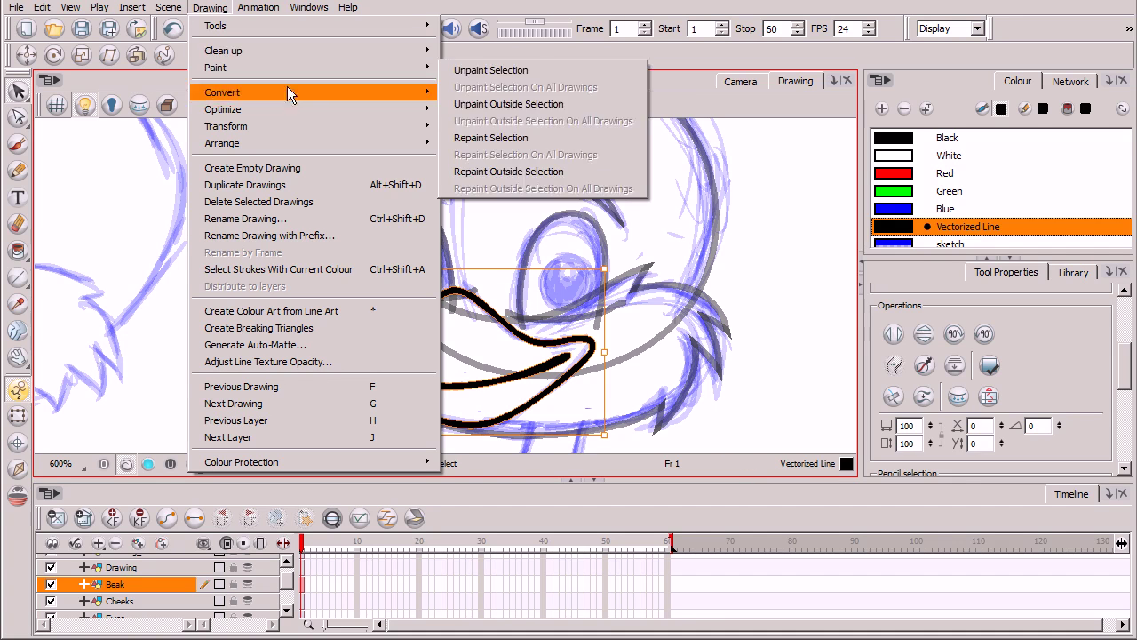
pyautogui.moveTo(324, 107)
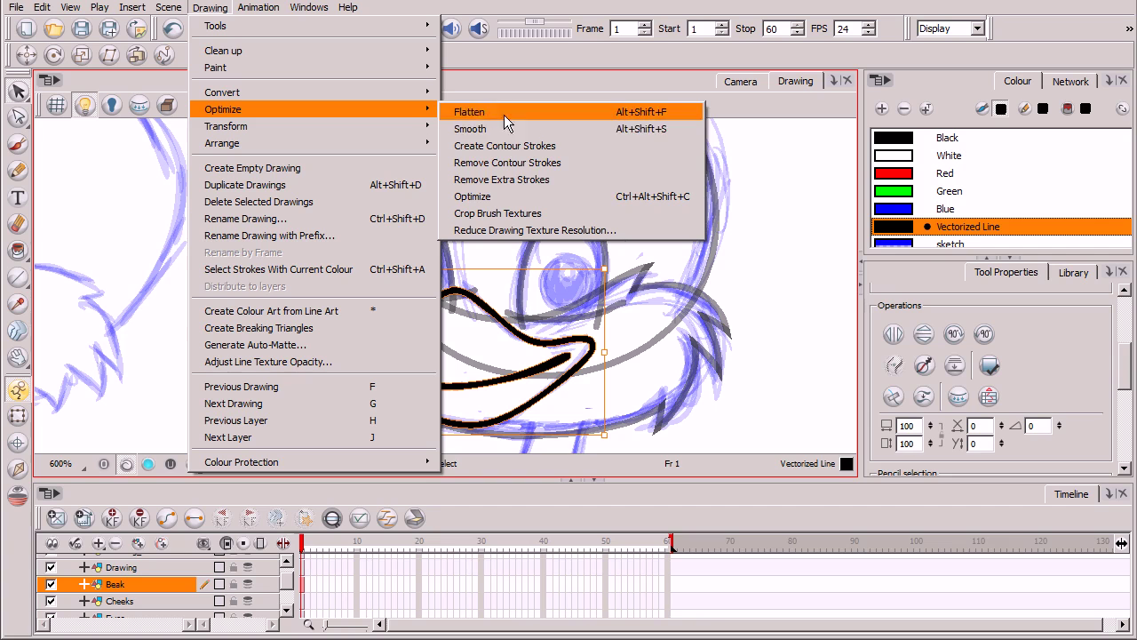
pyautogui.click(536, 180)
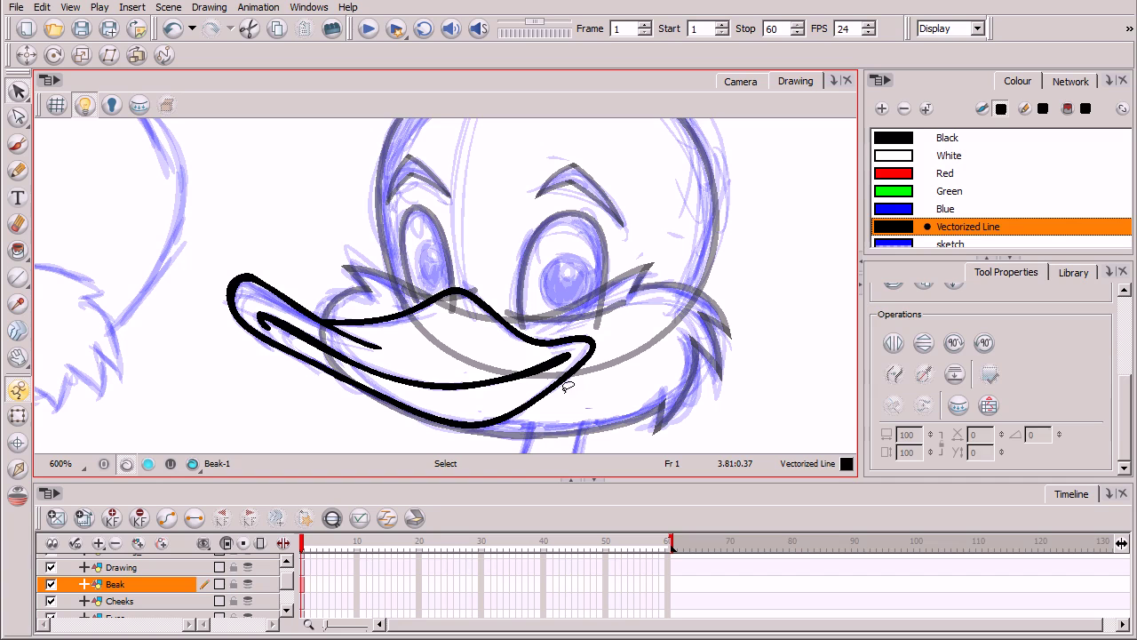
# Select the beak outline and the whole beak in turn to examine which strokes are merged, and clear the selection.
pyautogui.click(569, 363)
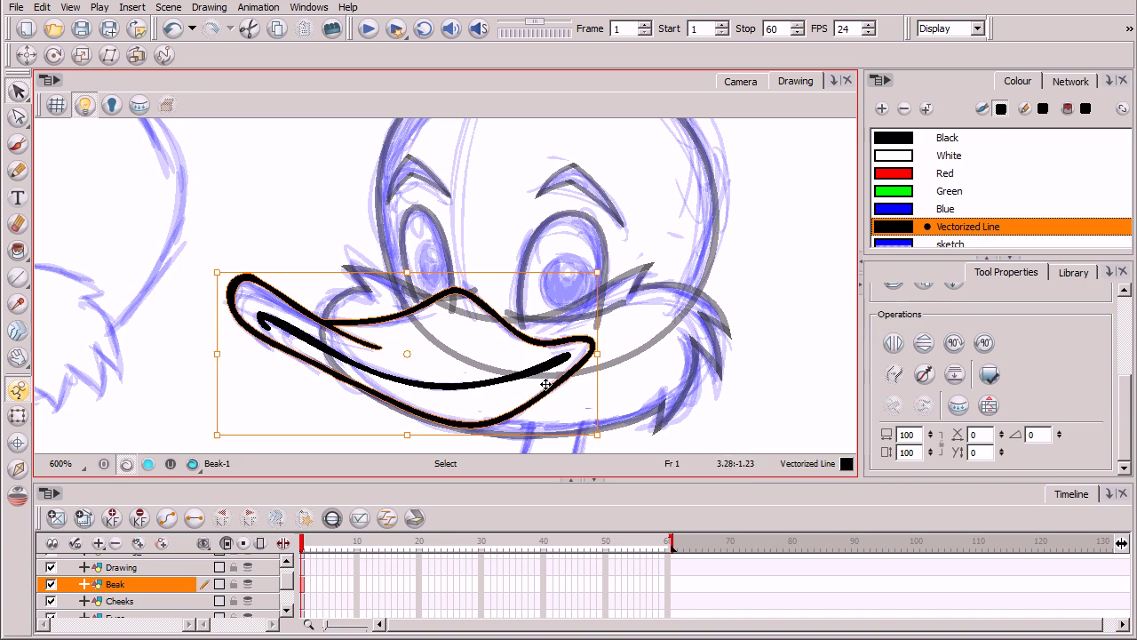
pyautogui.click(643, 346)
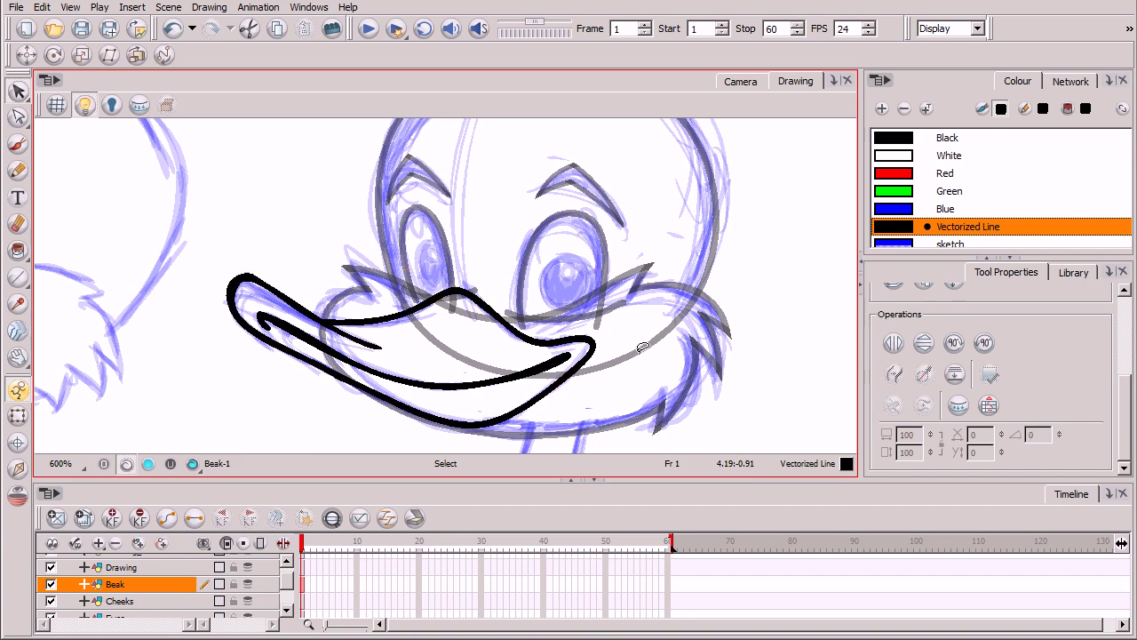
pyautogui.moveTo(658, 321)
pyautogui.mouseDown()
pyautogui.moveTo(191, 310)
pyautogui.moveTo(653, 391)
pyautogui.moveTo(635, 327)
pyautogui.mouseUp()
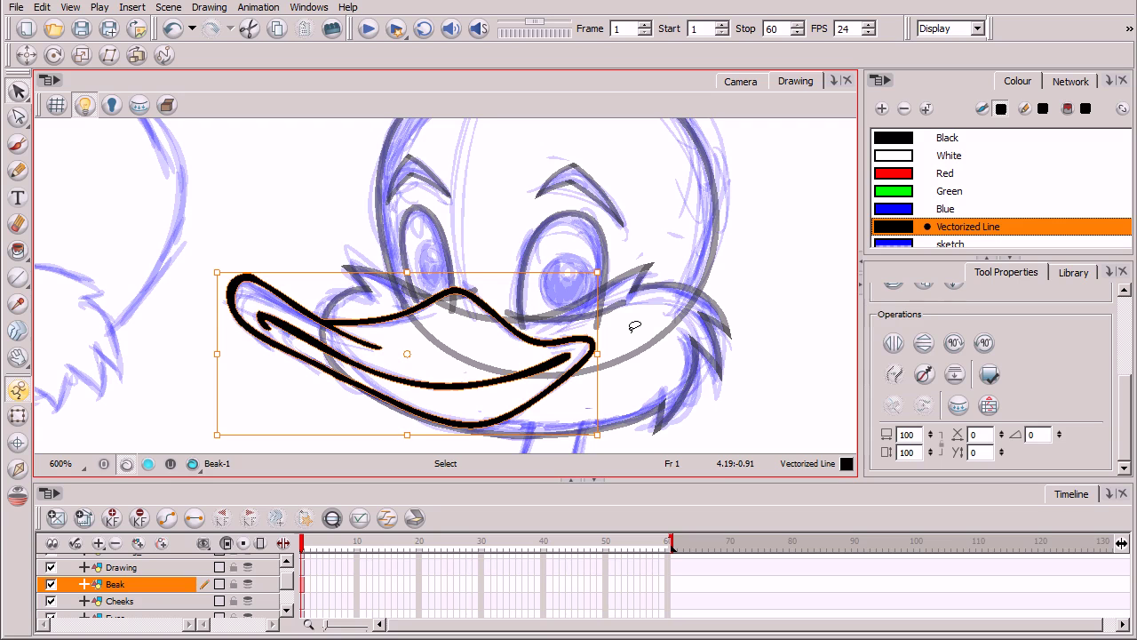
pyautogui.click(650, 348)
pyautogui.click(577, 351)
pyautogui.click(706, 334)
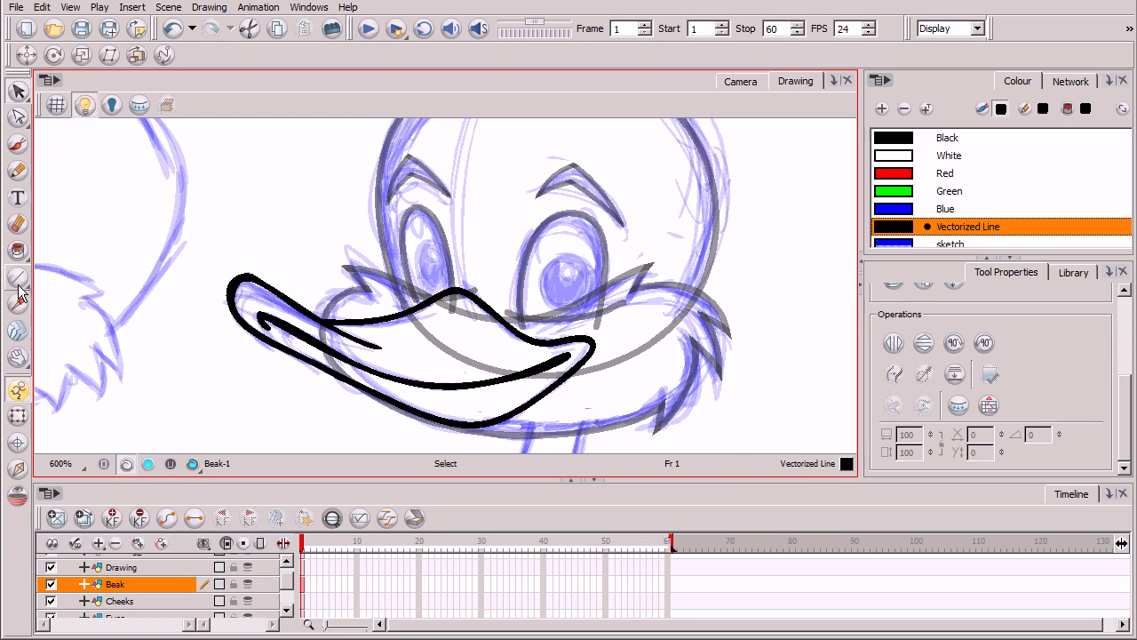
pyautogui.scroll(-3, 657, 371)
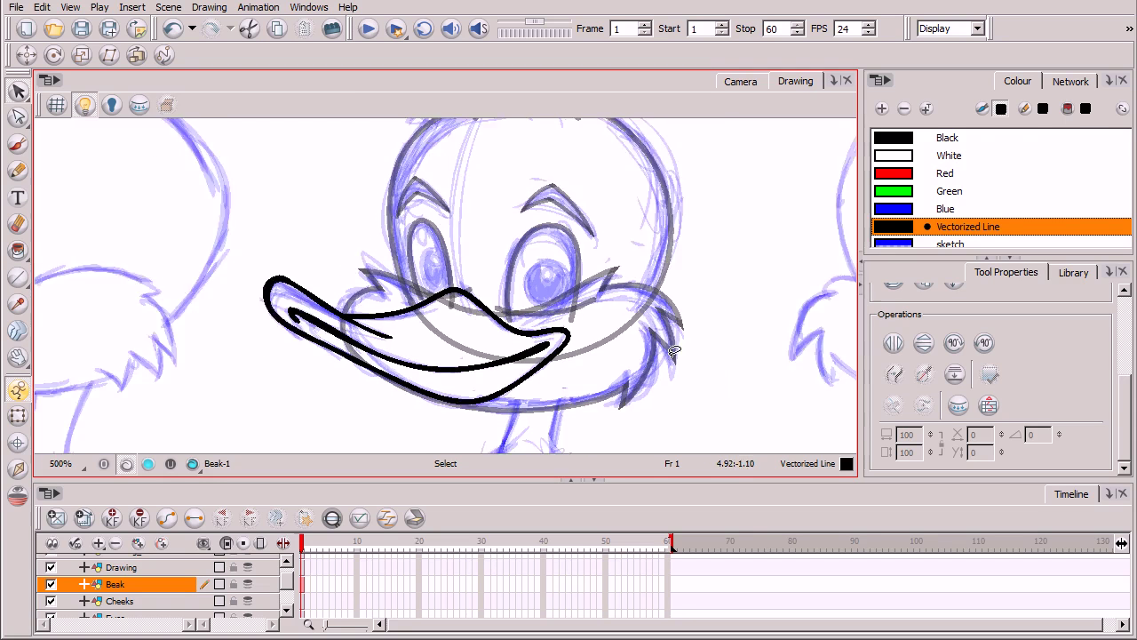
pyautogui.moveTo(620, 391); pyautogui.dragTo(563, 234)
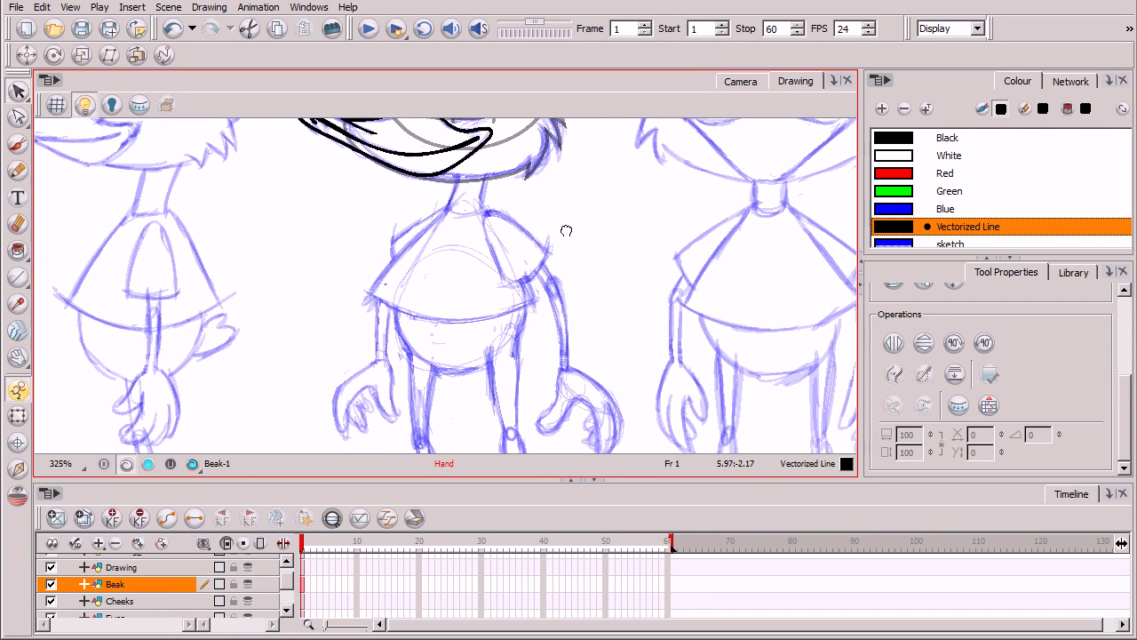